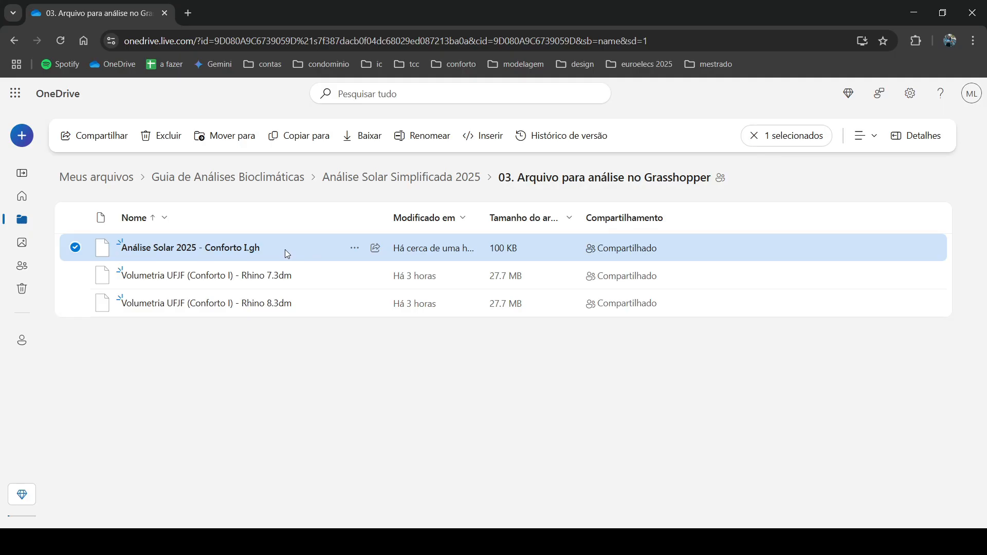
# Step: Highlight the Rhino 7 and Rhino 8 versions of the Volumetria UFJF (Conforto I) file in the OneDrive folder and clear the selection
pyautogui.click(159, 384)
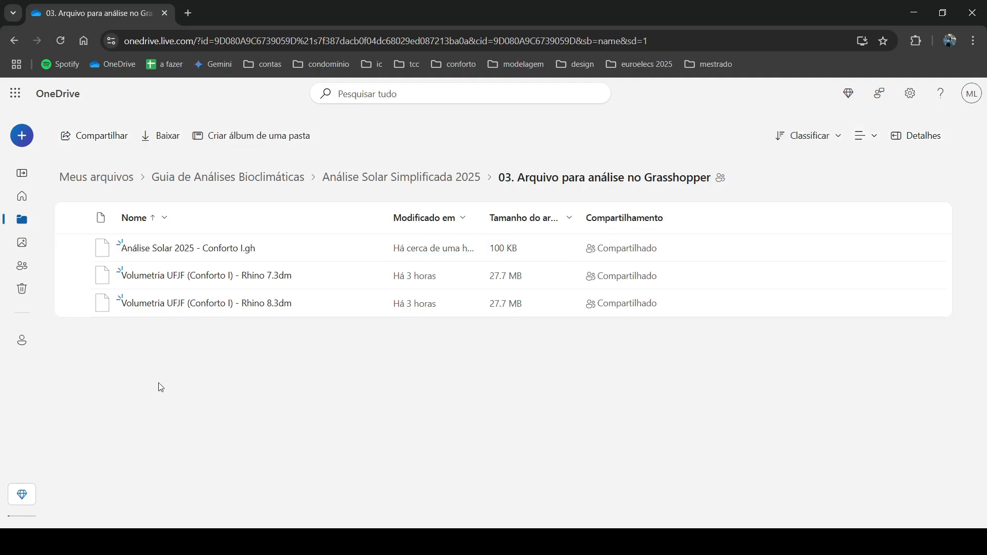
pyautogui.moveTo(158, 383); pyautogui.dragTo(121, 280)
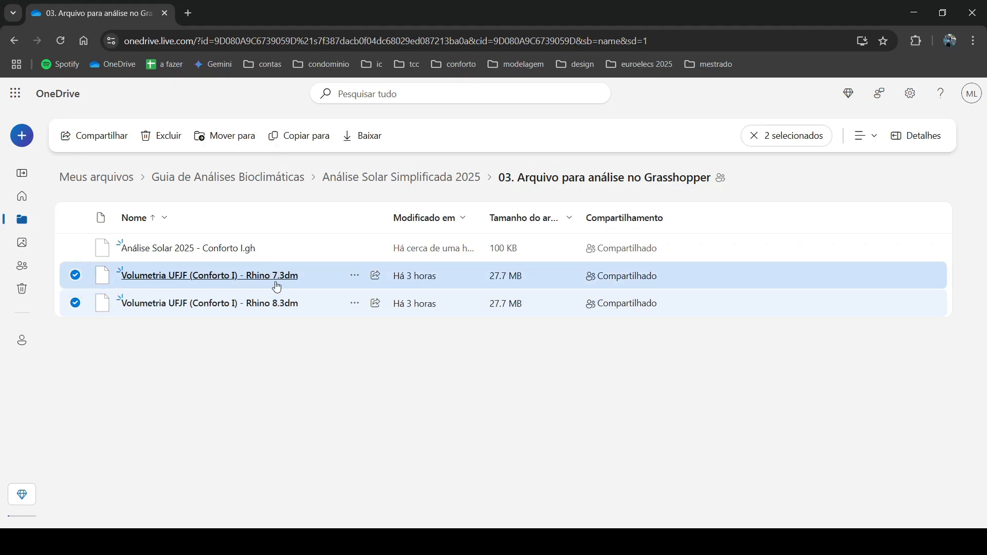
pyautogui.click(286, 360)
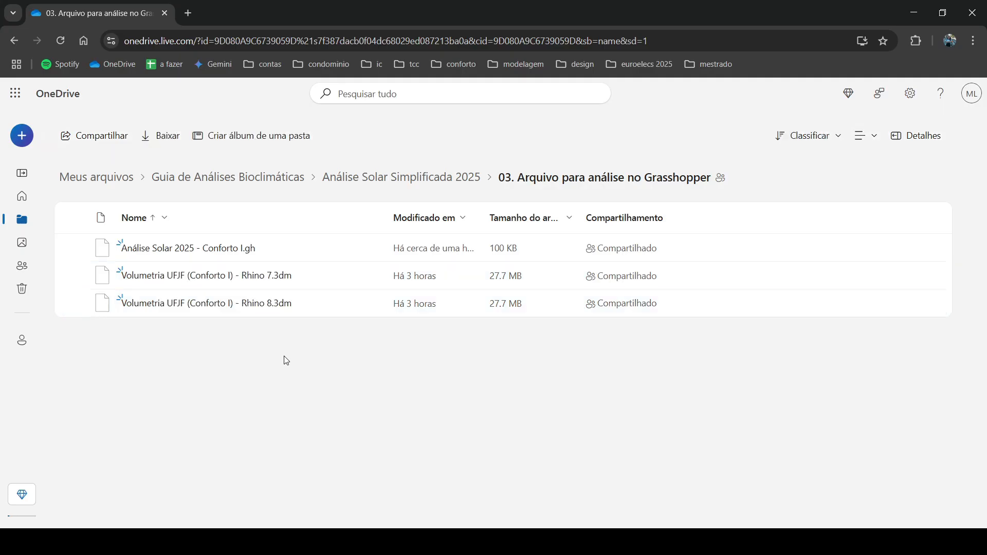
pyautogui.moveTo(287, 360); pyautogui.dragTo(149, 268)
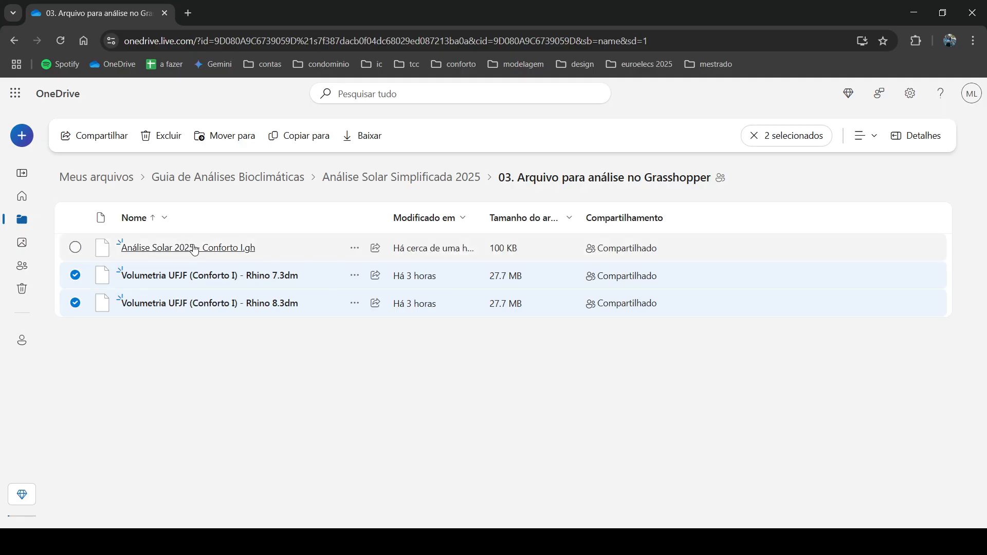
pyautogui.click(521, 443)
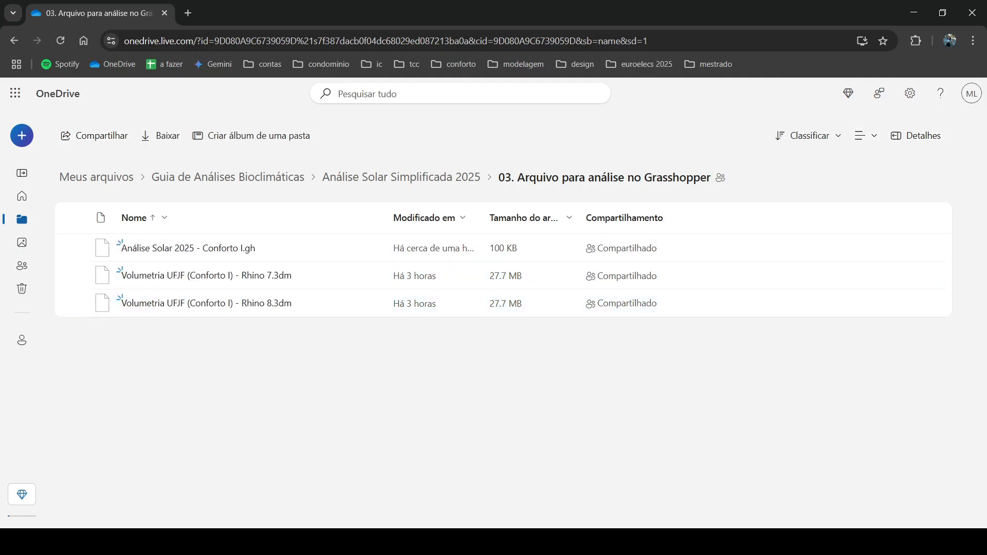
# Step: Inspect the terrain model in Rhino and select Volumetria UFJF (Conforto I) - Rhino 8.3dm back in the OneDrive folder
pyautogui.moveTo(518, 542)
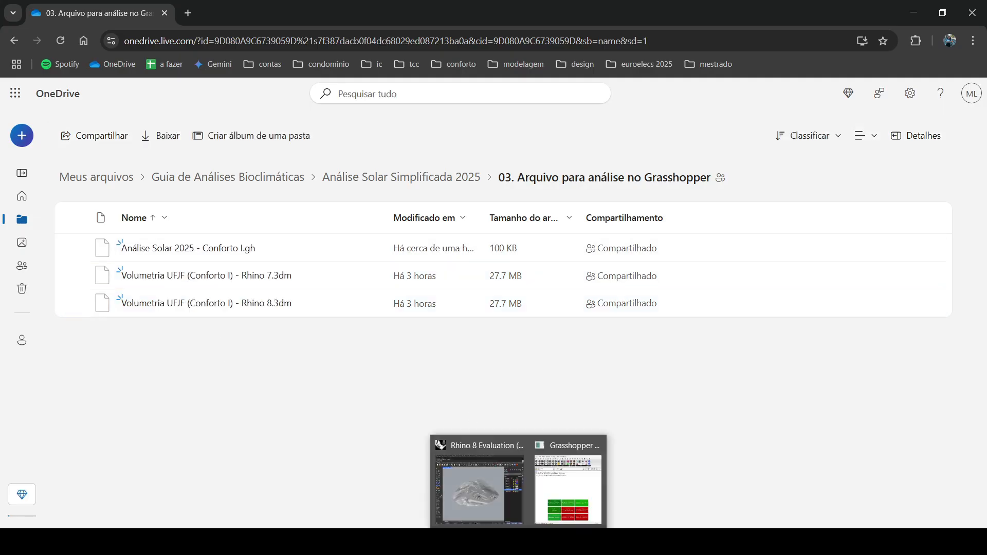
pyautogui.click(495, 507)
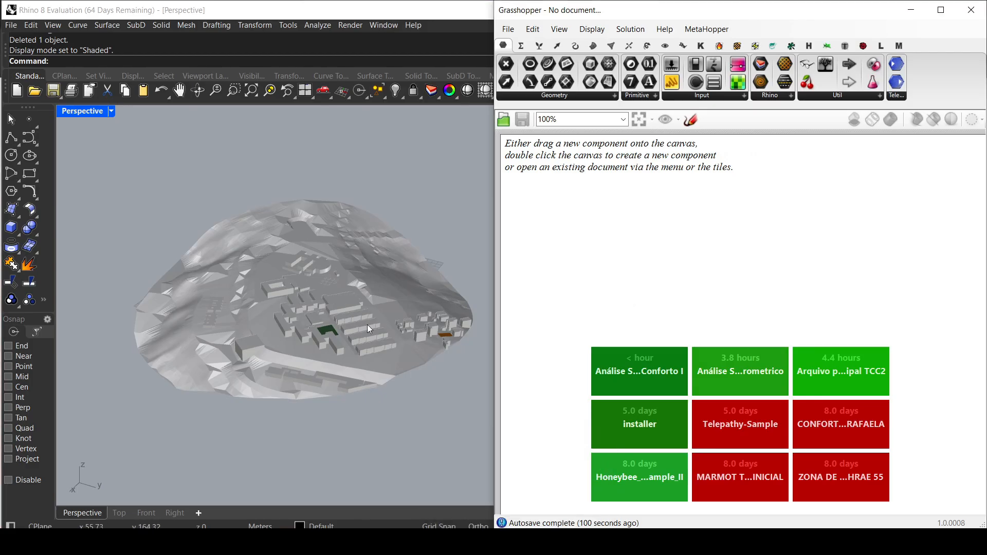
pyautogui.moveTo(370, 329); pyautogui.dragTo(350, 325, button='right')
pyautogui.moveTo(616, 542)
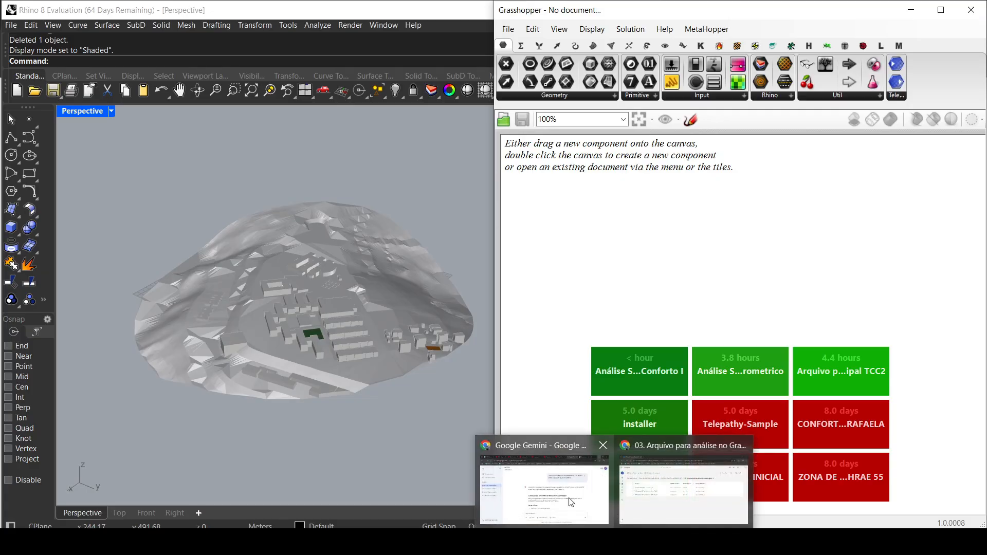
pyautogui.click(678, 489)
pyautogui.click(152, 315)
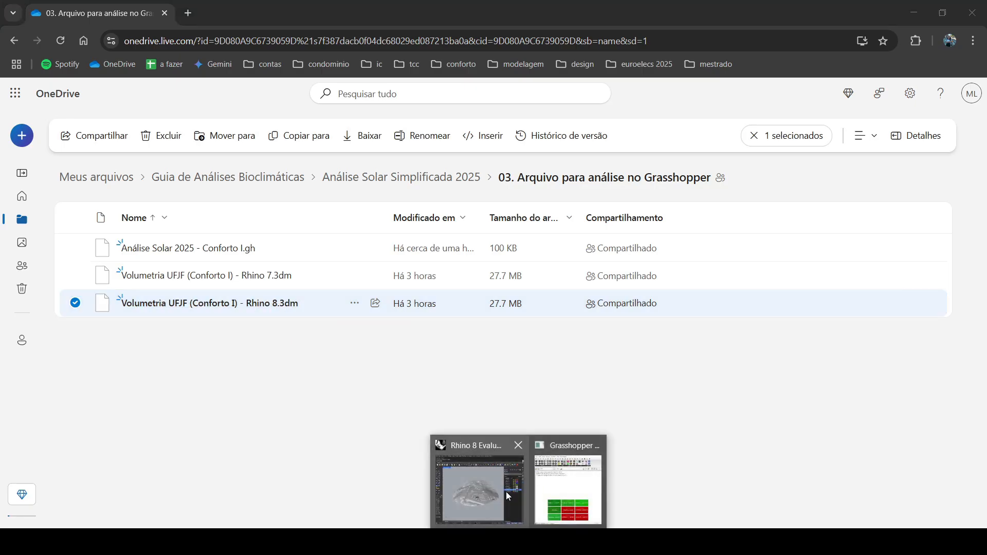
# Step: Switch to Rhino, show the site model in the four-viewport layout and maximize the Perspective viewport again
pyautogui.click(506, 491)
pyautogui.moveTo(323, 310); pyautogui.dragTo(231, 332, button='right')
pyautogui.doubleClick(82, 111)
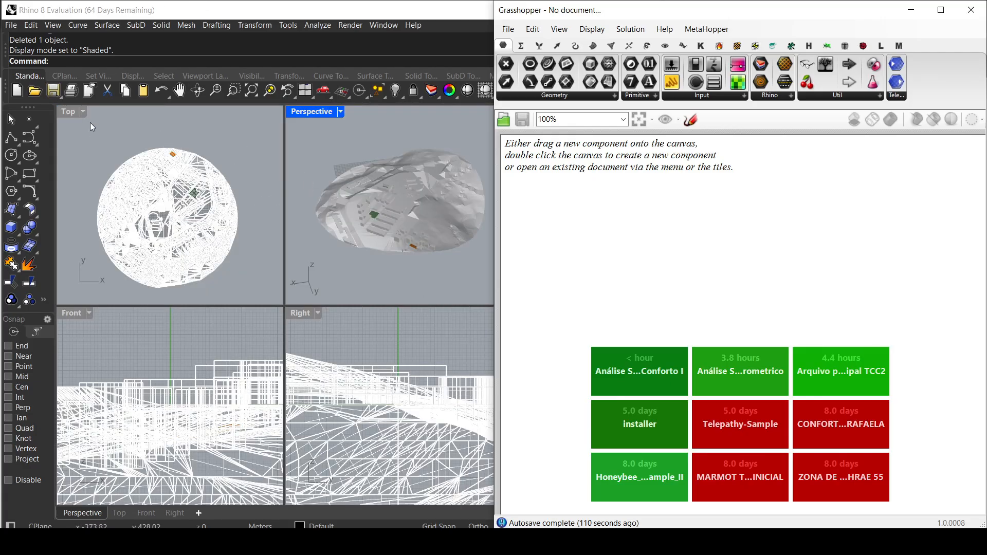
pyautogui.doubleClick(315, 113)
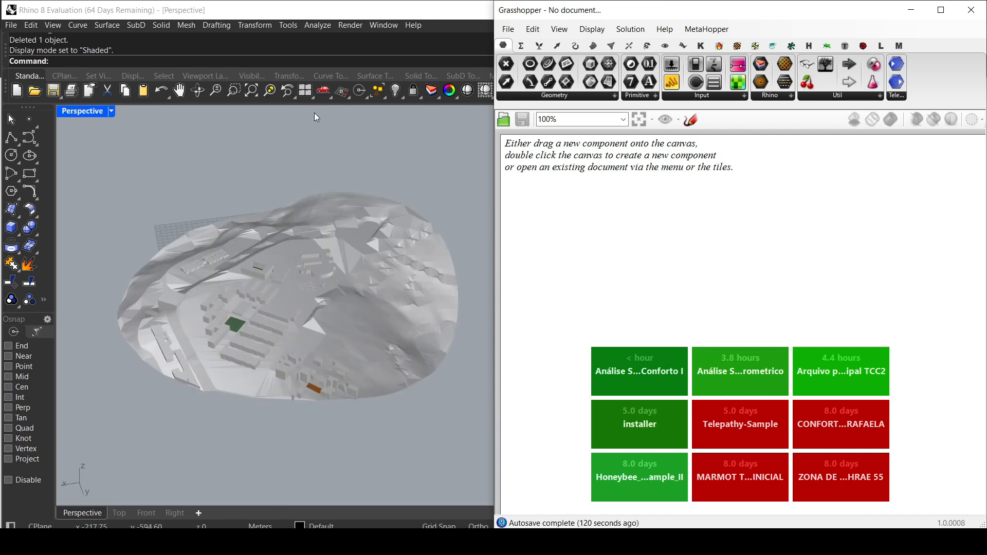
# Step: Preview the Perspective viewport in Wireframe and set its display mode to Rendered
pyautogui.click(111, 112)
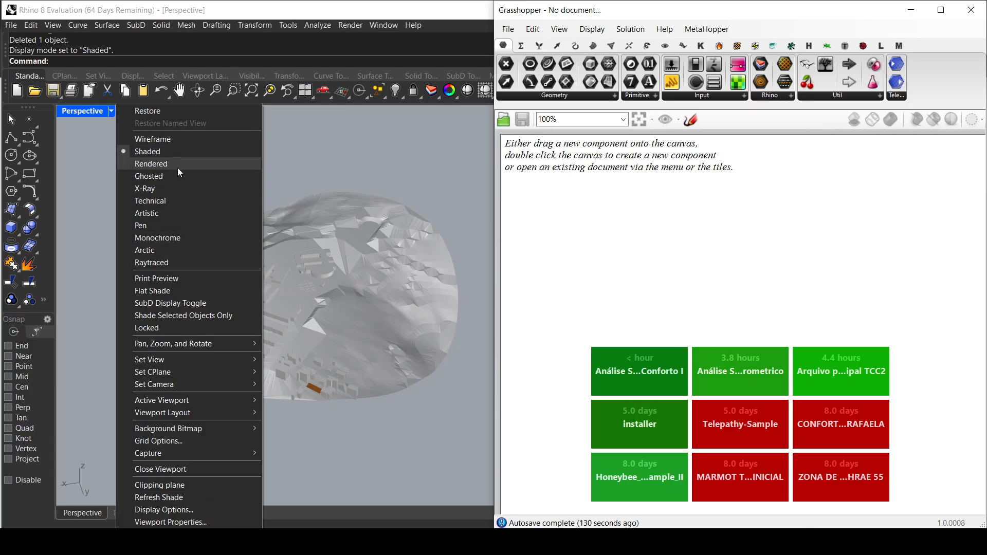
pyautogui.click(179, 138)
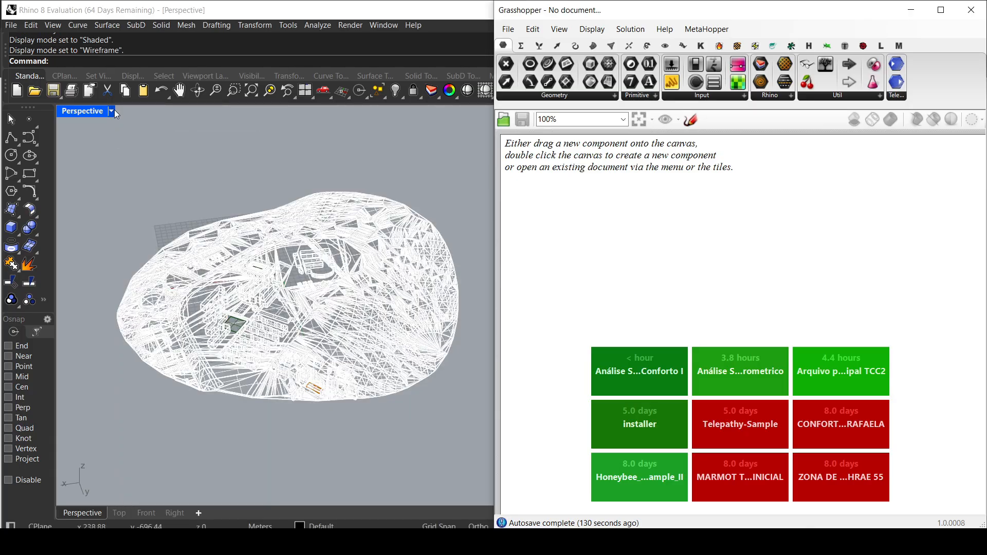
pyautogui.click(112, 110)
pyautogui.click(150, 165)
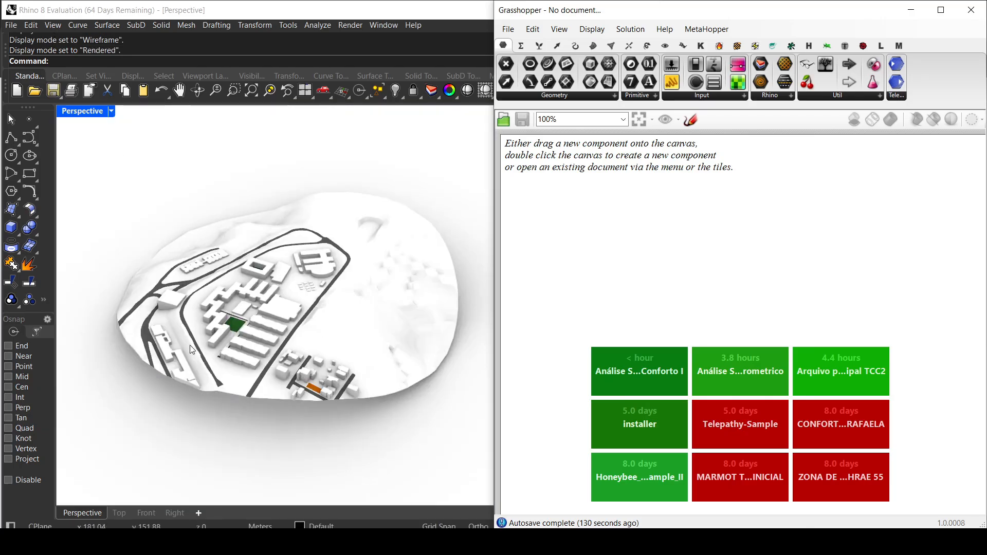
pyautogui.click(112, 113)
pyautogui.click(149, 140)
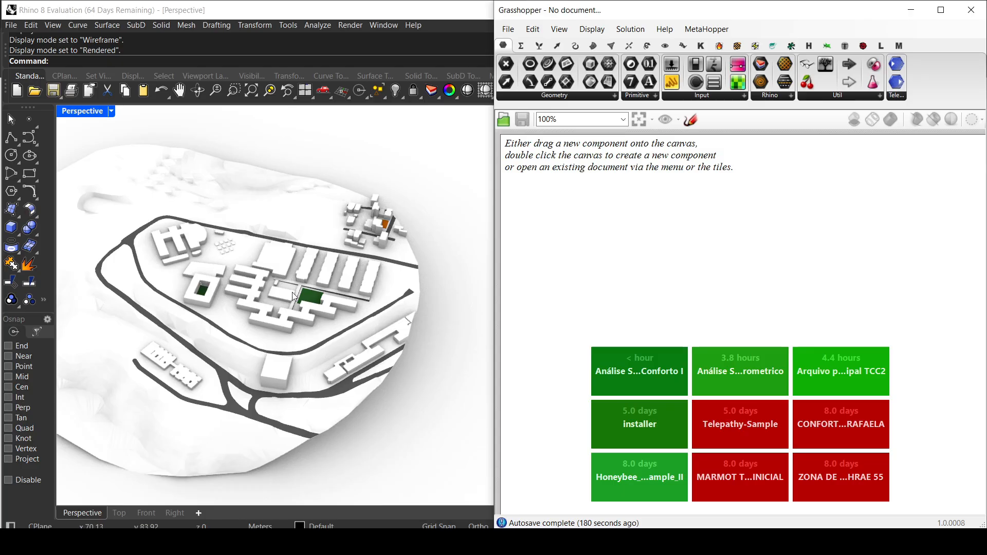
# Step: Switch to OneDrive and open the folder "01. Como criar a volumetria e importá-la corretamente para o Rhinoceros" in Análise Solar Simplificada 2025
pyautogui.moveTo(606, 542)
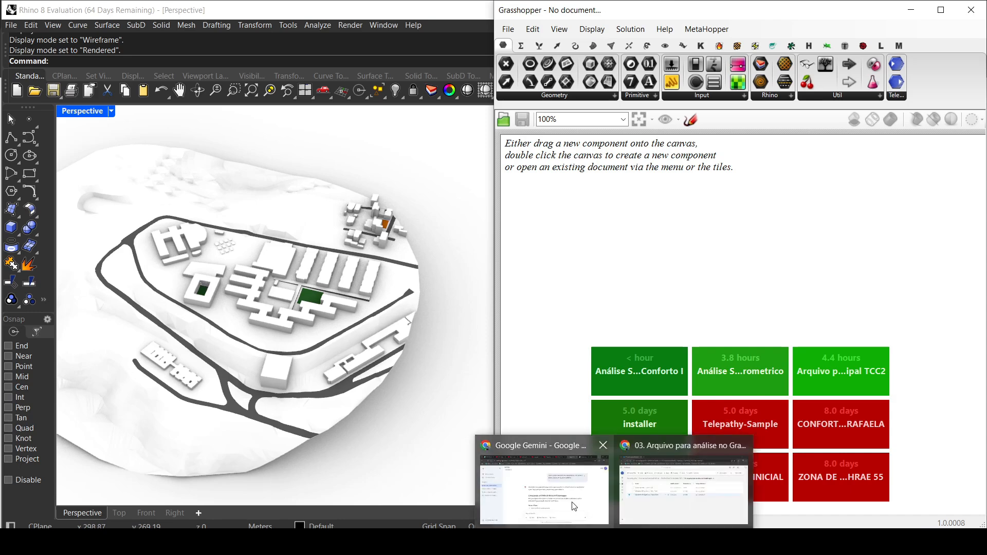
pyautogui.click(646, 504)
pyautogui.click(401, 177)
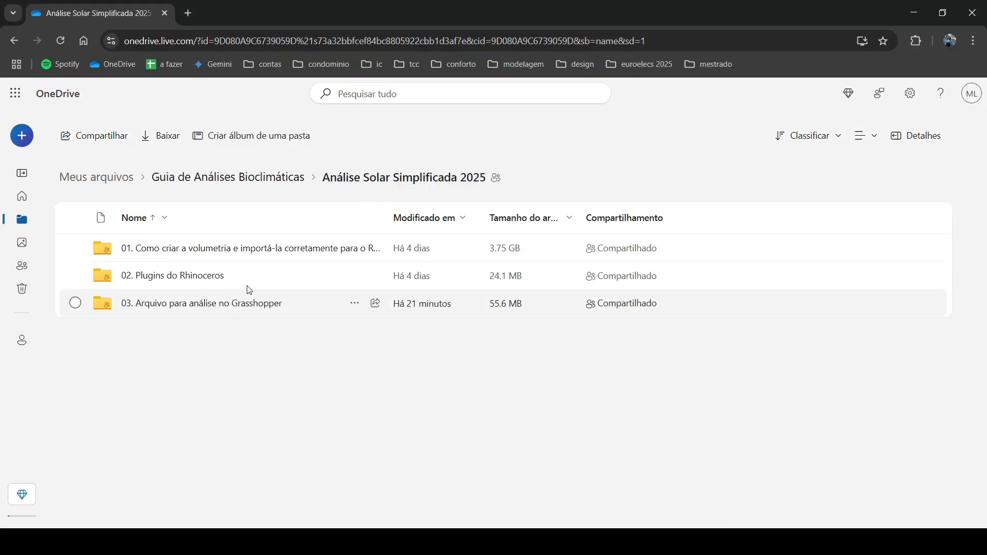
pyautogui.click(211, 252)
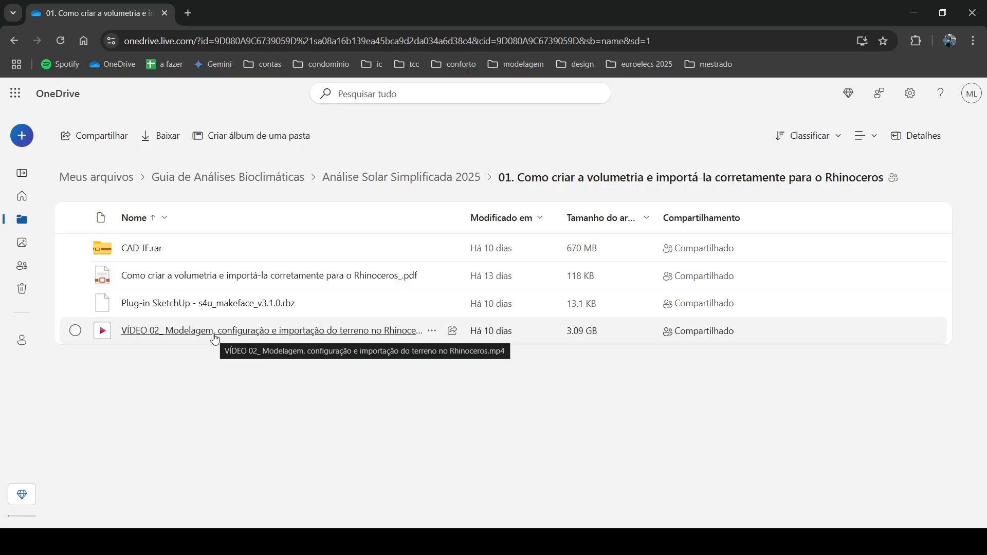
# Step: Highlight CAD JF.rar and the VÍDEO 02 modelling tutorial one after the other, clearing each selection
pyautogui.click(75, 247)
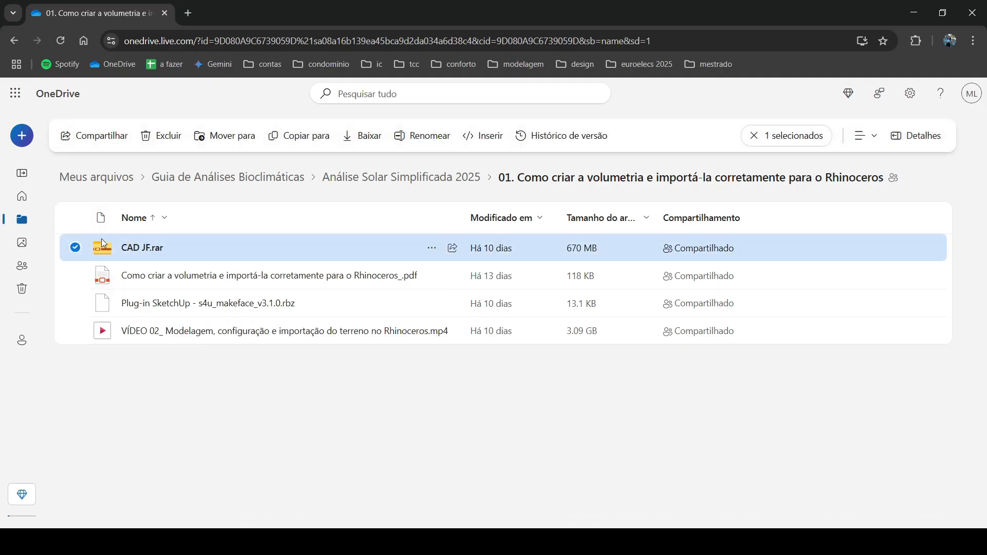
pyautogui.click(131, 365)
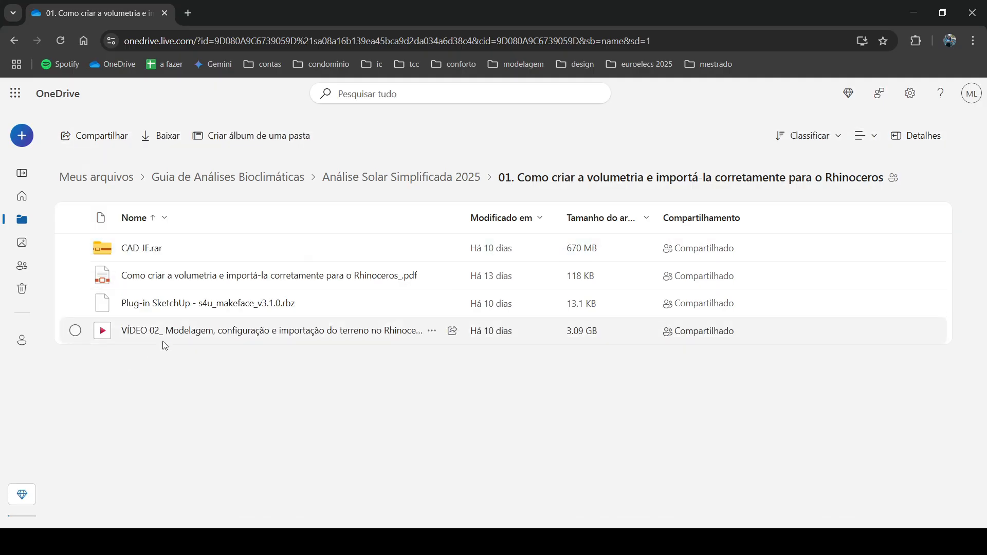
pyautogui.click(76, 330)
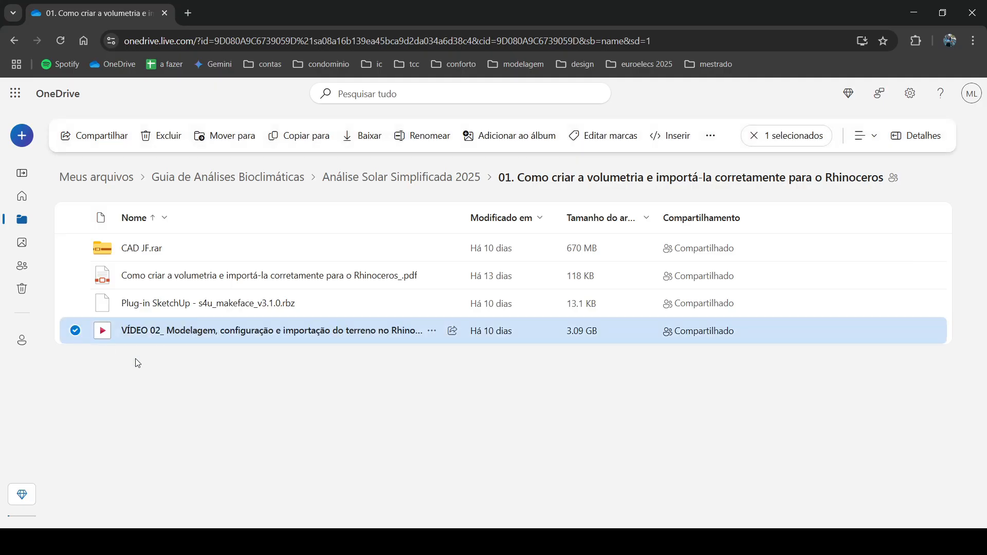
pyautogui.click(137, 364)
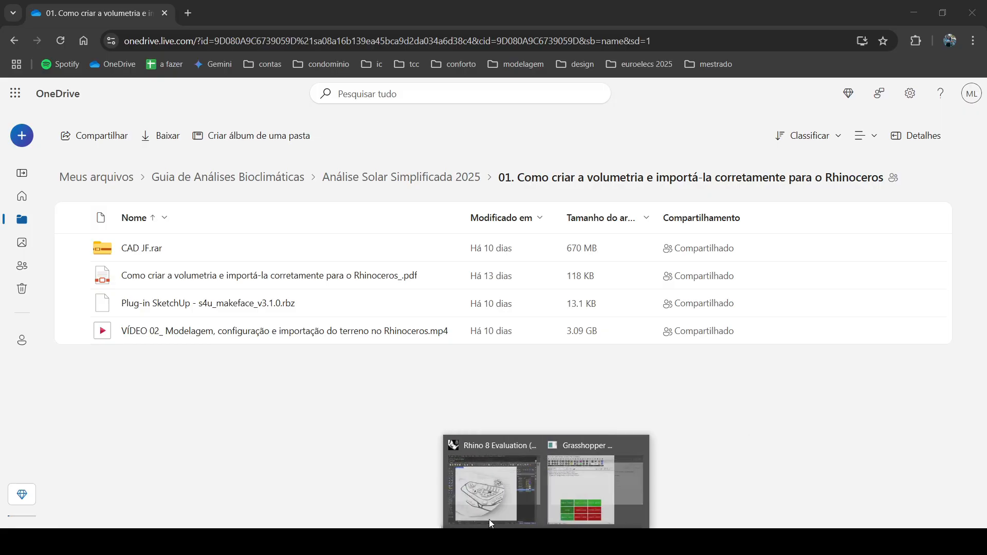
# Step: Inspect the rendered site model in Rhino, view the "Como criar a volumetria" guide PDF in OneDrive and return to its folder
pyautogui.click(489, 519)
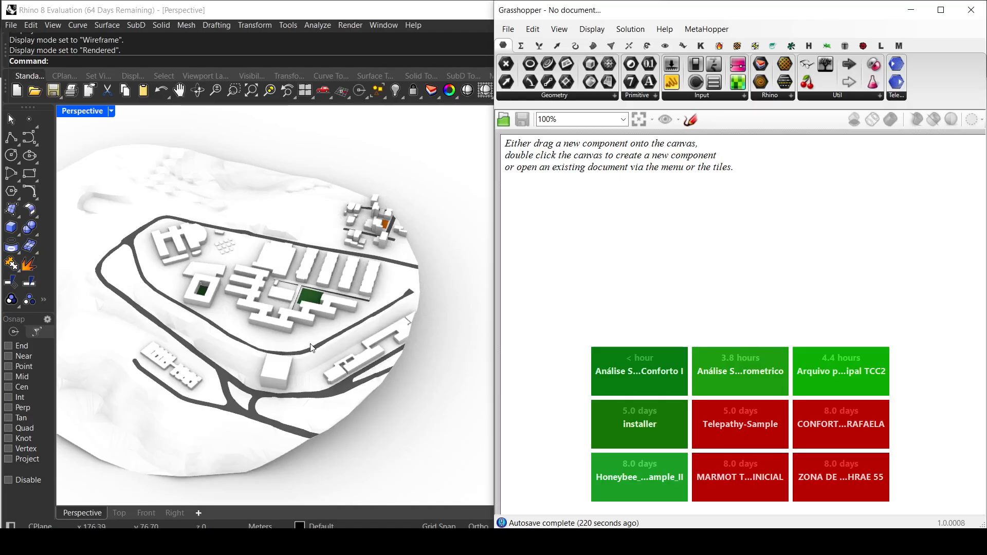
pyautogui.moveTo(311, 347); pyautogui.dragTo(391, 391, button='right')
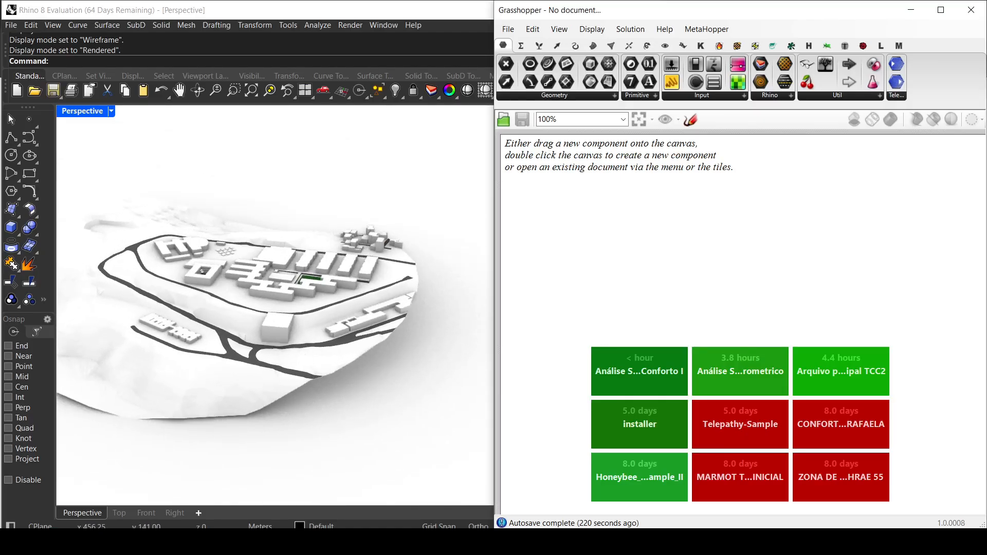
pyautogui.moveTo(585, 508)
pyautogui.click(656, 494)
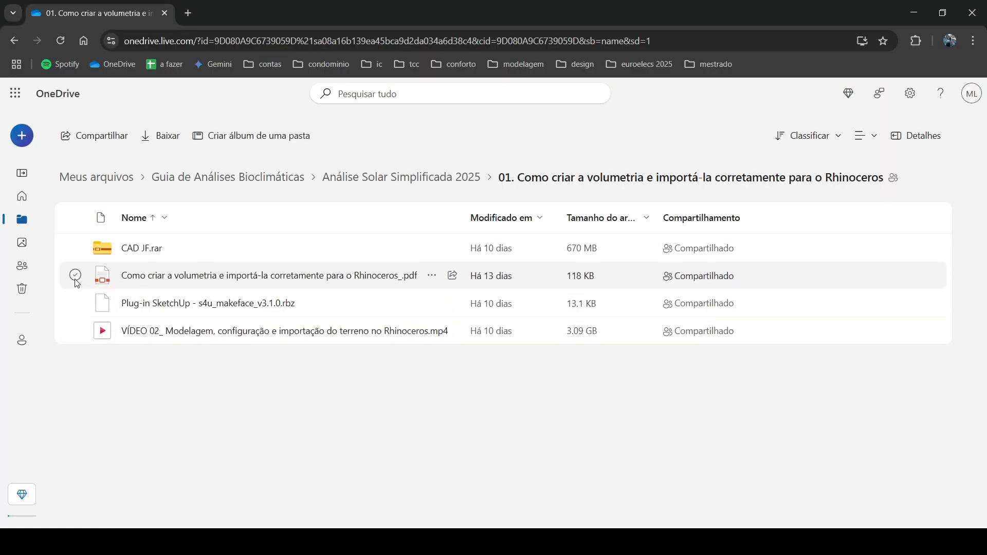
pyautogui.click(162, 278)
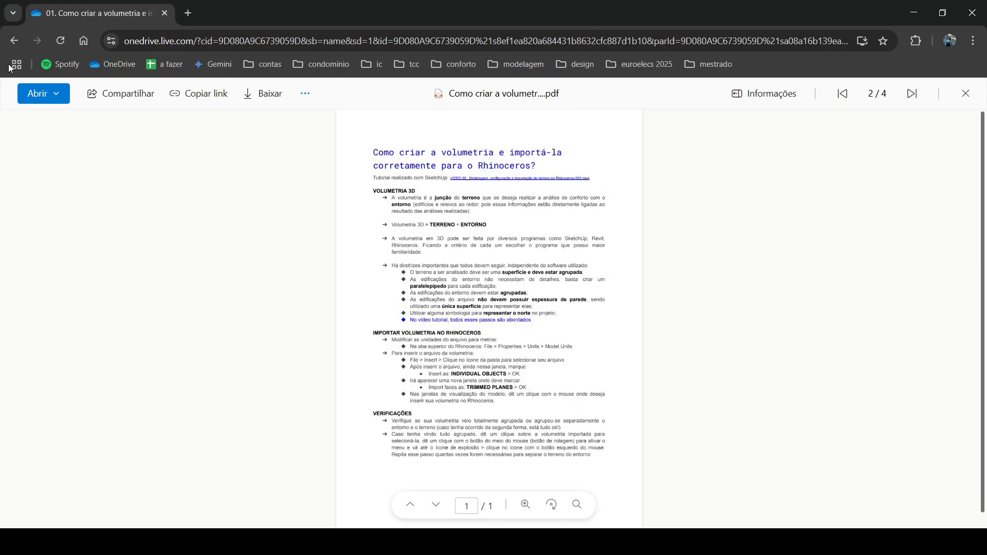
pyautogui.click(12, 47)
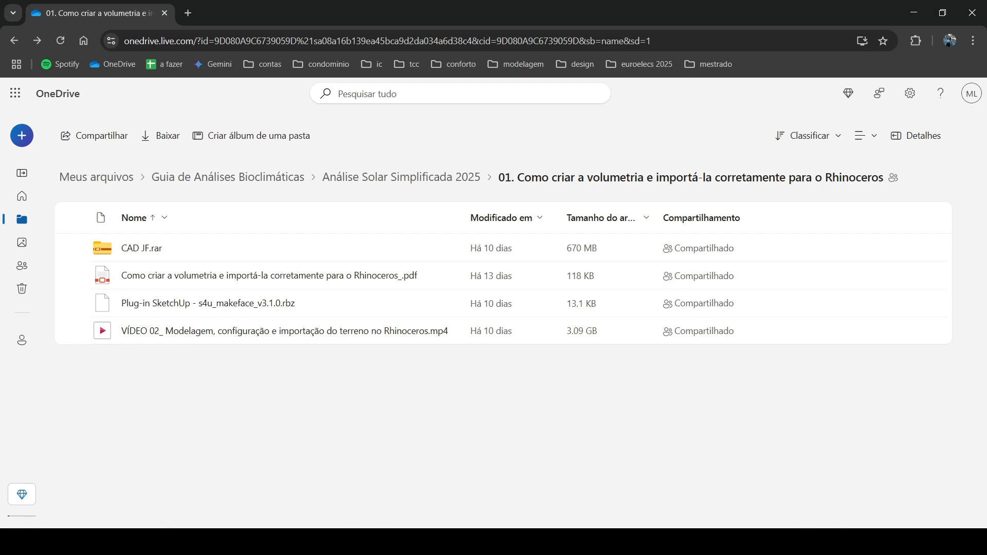
# Step: Switch to Rhino, launch Grasshopper and narrow its window to give the Perspective viewport more room
pyautogui.click(518, 542)
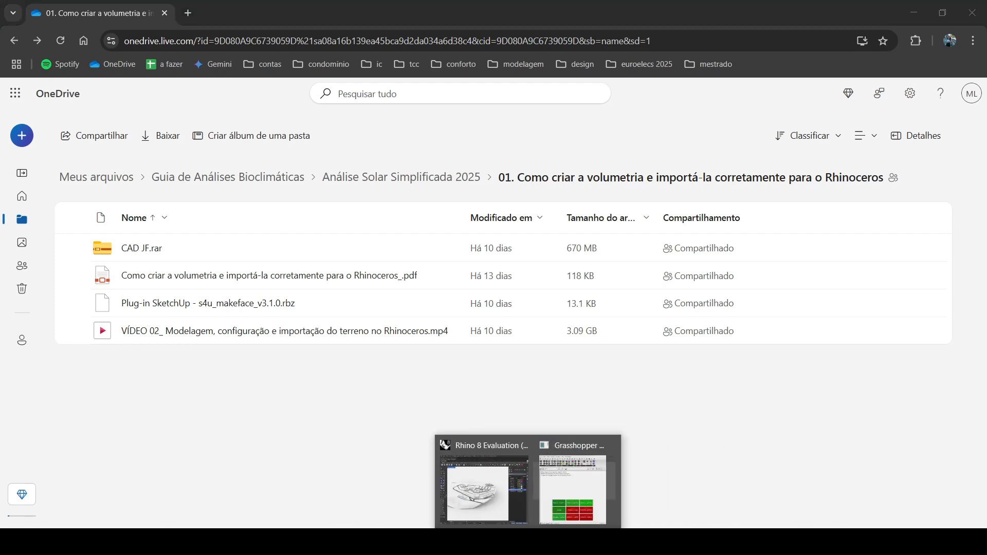
pyautogui.click(484, 491)
pyautogui.moveTo(287, 334); pyautogui.dragTo(315, 329, button='right')
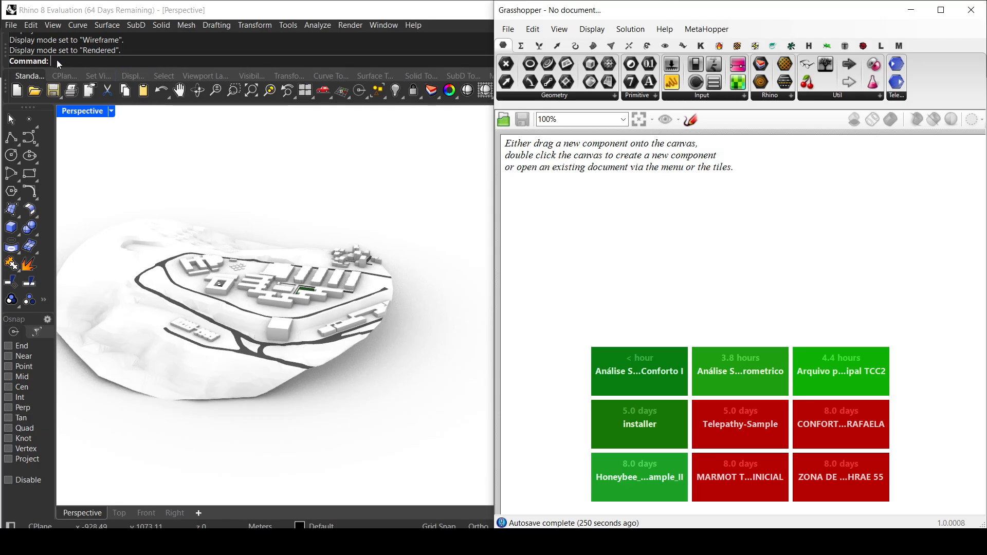
pyautogui.write('Grasshopper')
pyautogui.press('Return')
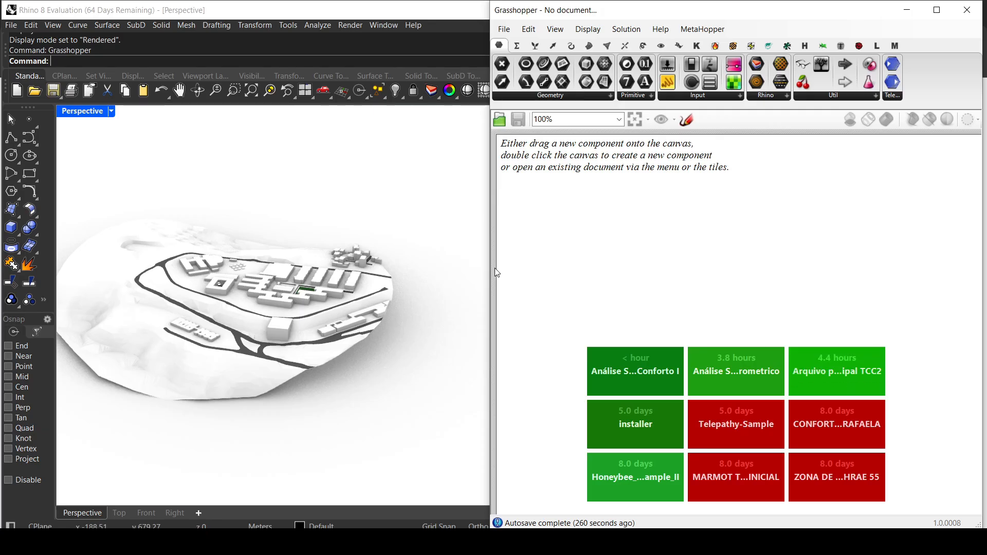
pyautogui.moveTo(487, 265); pyautogui.dragTo(511, 265)
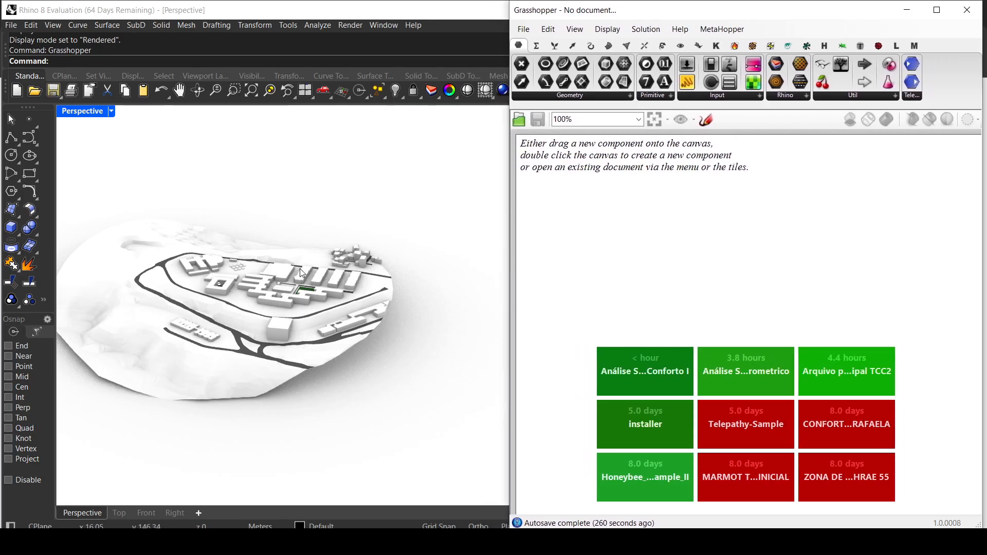
pyautogui.moveTo(317, 229); pyautogui.dragTo(267, 232, button='right')
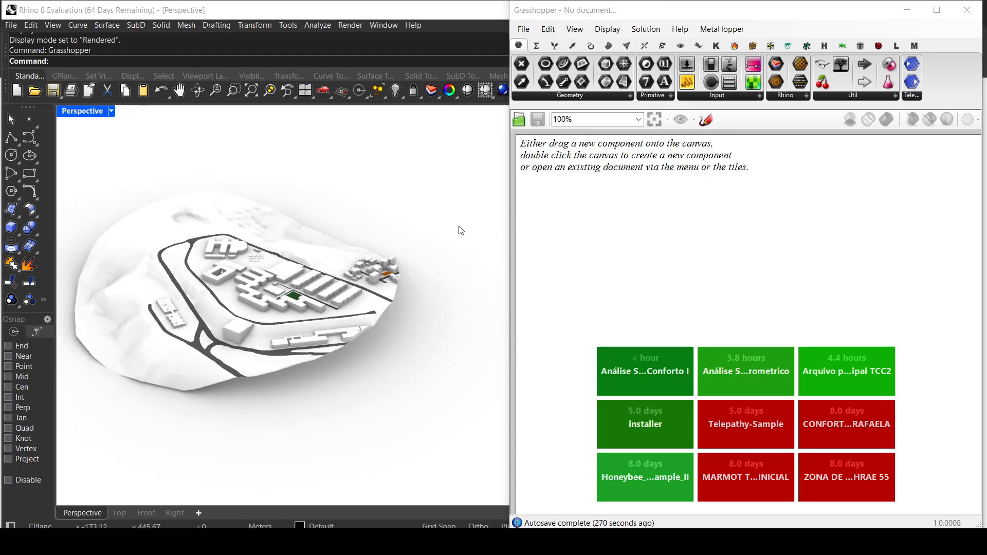
# Step: Switch to OneDrive and go back up to the Análise Solar Simplificada 2025 folder
pyautogui.moveTo(615, 542)
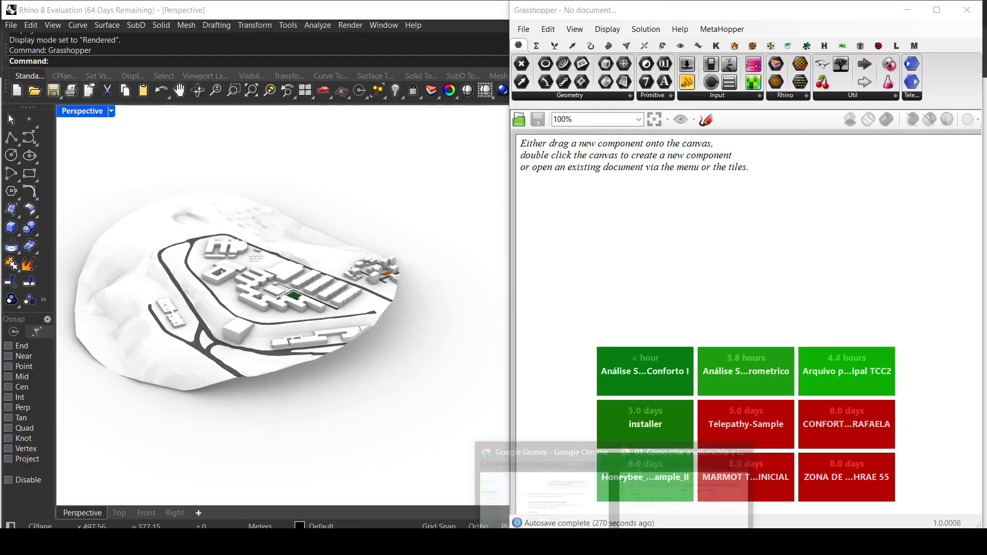
pyautogui.click(644, 514)
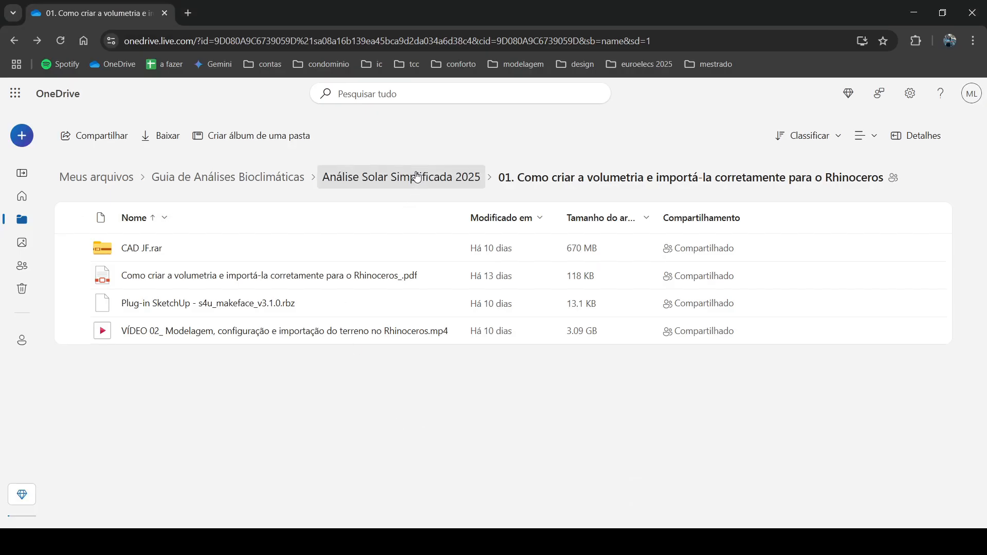
pyautogui.click(438, 176)
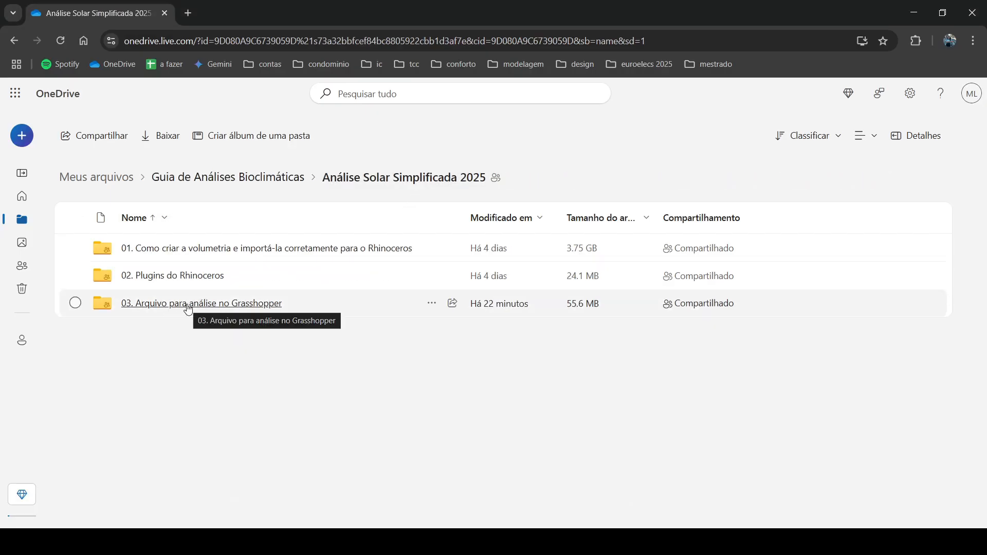
# Step: Open the "03. Arquivo para análise no Grasshopper" folder and select the file Análise Solar 2025 - Conforto I.gh
pyautogui.click(188, 303)
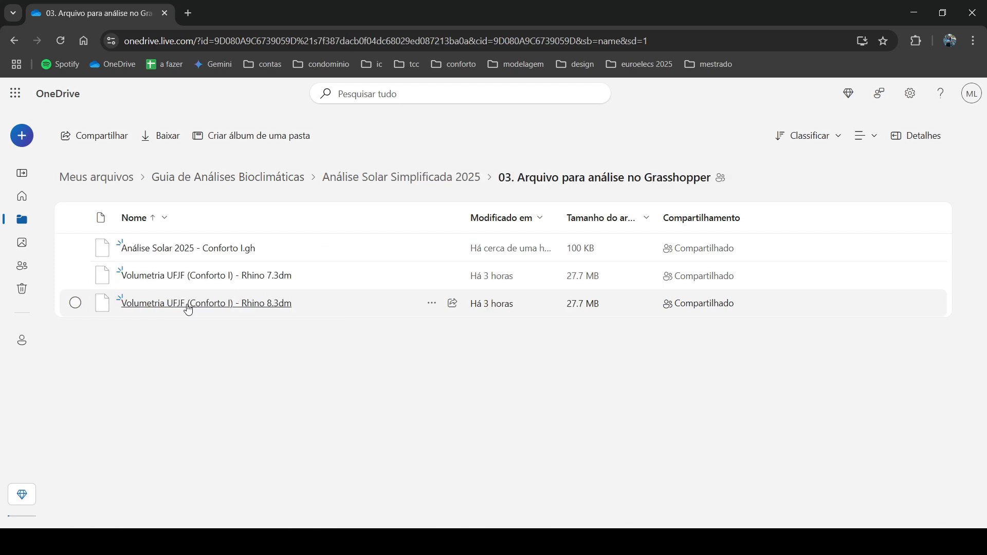
pyautogui.click(75, 247)
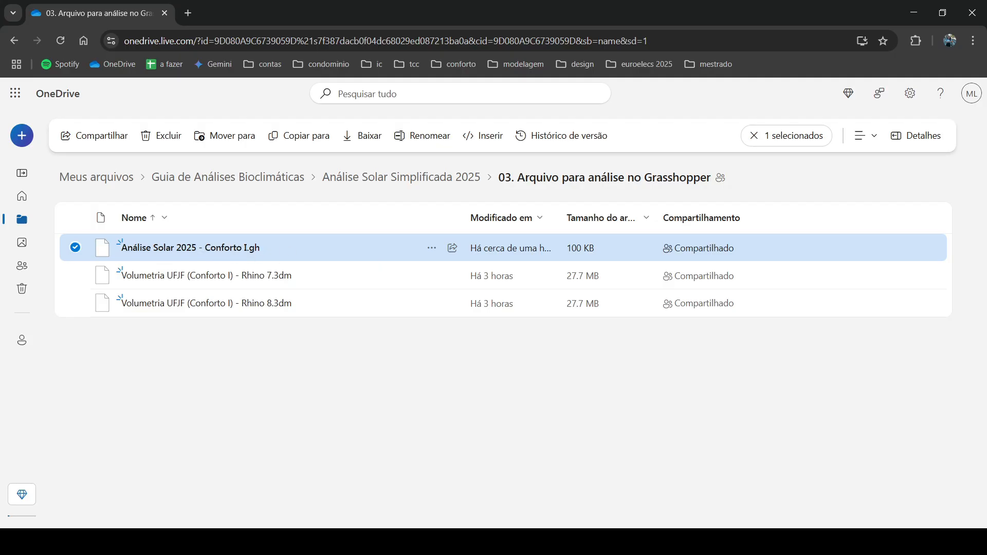
# Step: Switch to Grasshopper and open the document Análise Solar 2025 - Conforto I from the Monitoria Conforto 2025.2 folder
pyautogui.moveTo(511, 540)
pyautogui.click(557, 491)
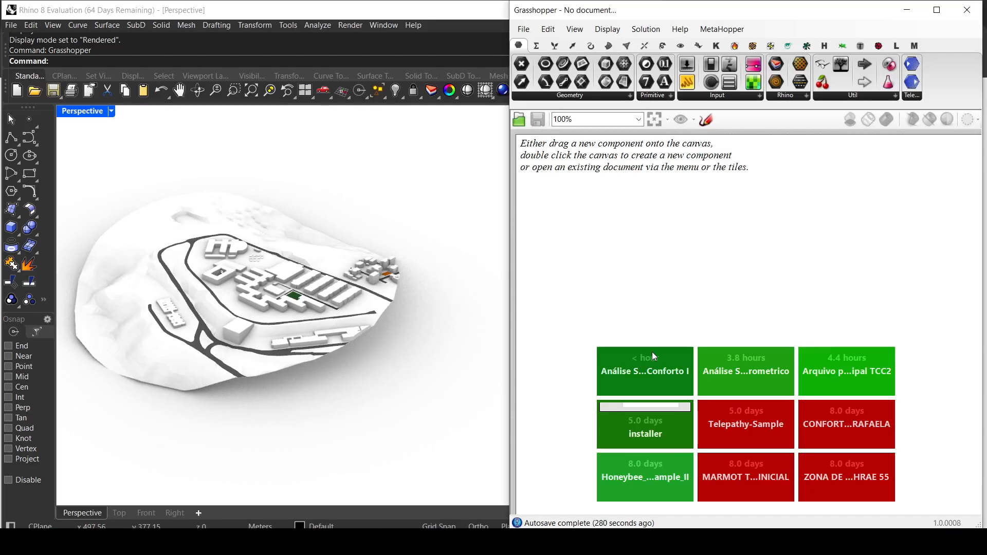
pyautogui.click(521, 30)
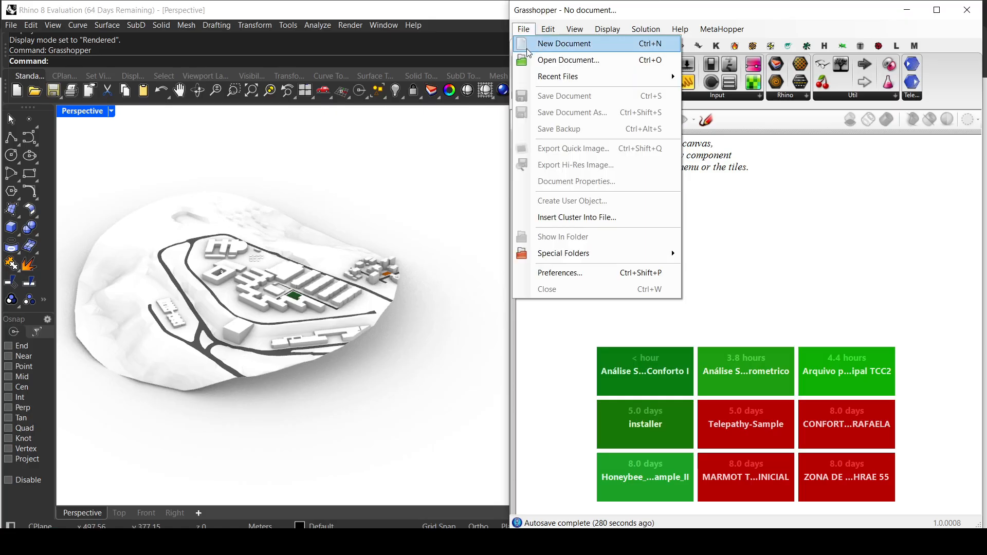
pyautogui.click(534, 60)
pyautogui.click(656, 110)
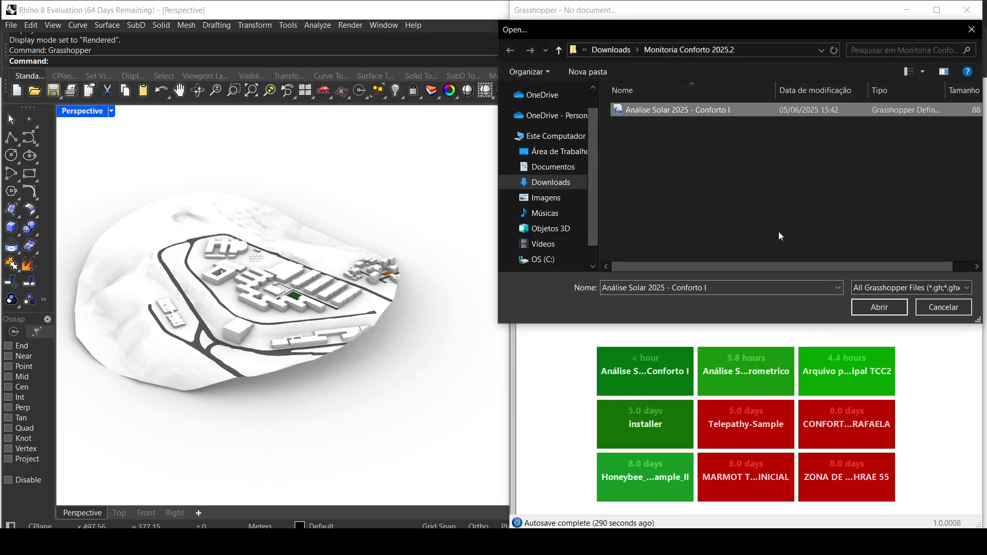
pyautogui.click(880, 308)
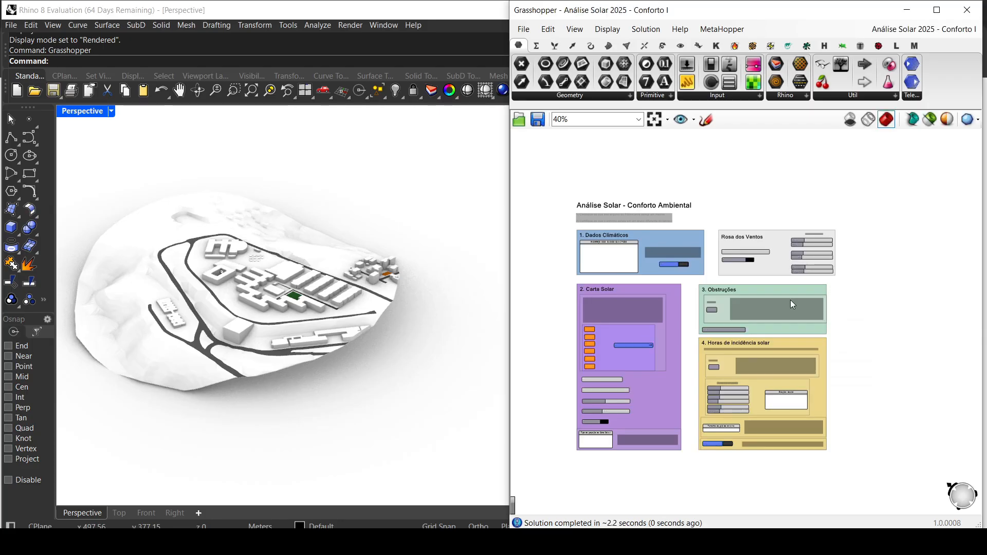
# Step: Examine the component network in the red group of the definition, including the Dados Climáticos, Carta Solar and Rosa dos Ventos subgroups
pyautogui.scroll(-3, 746, 307)
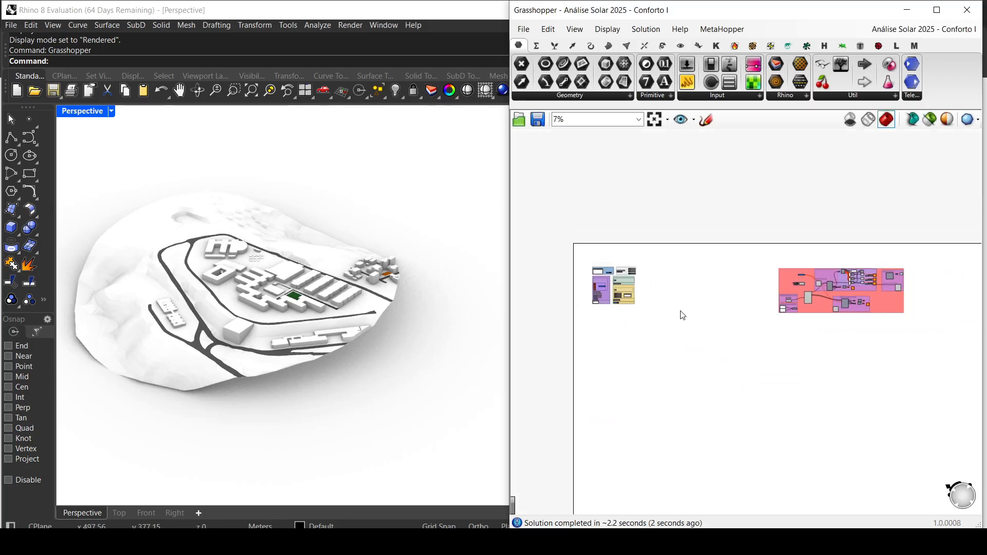
pyautogui.scroll(1, 683, 315)
pyautogui.moveTo(681, 316); pyautogui.dragTo(655, 287, button='right')
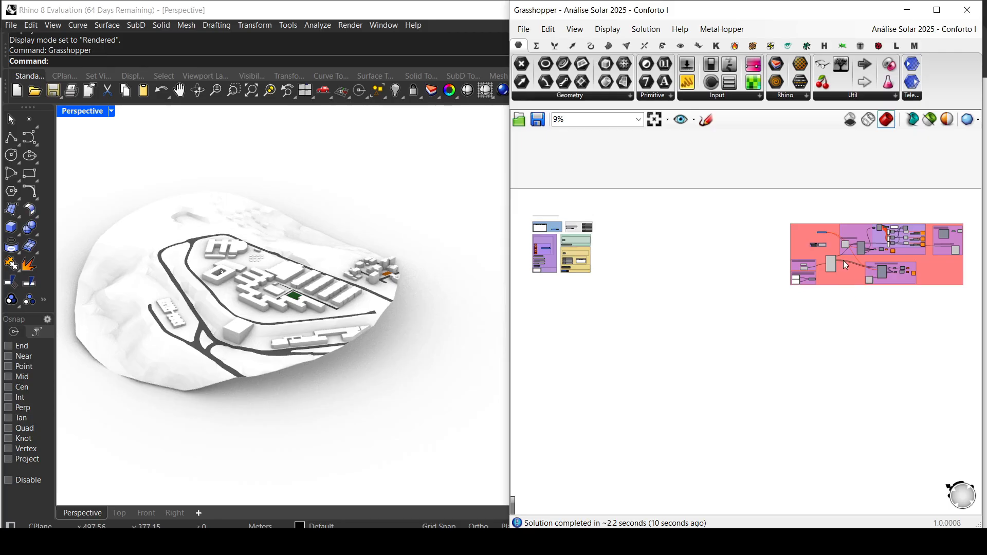
pyautogui.scroll(5, 925, 273)
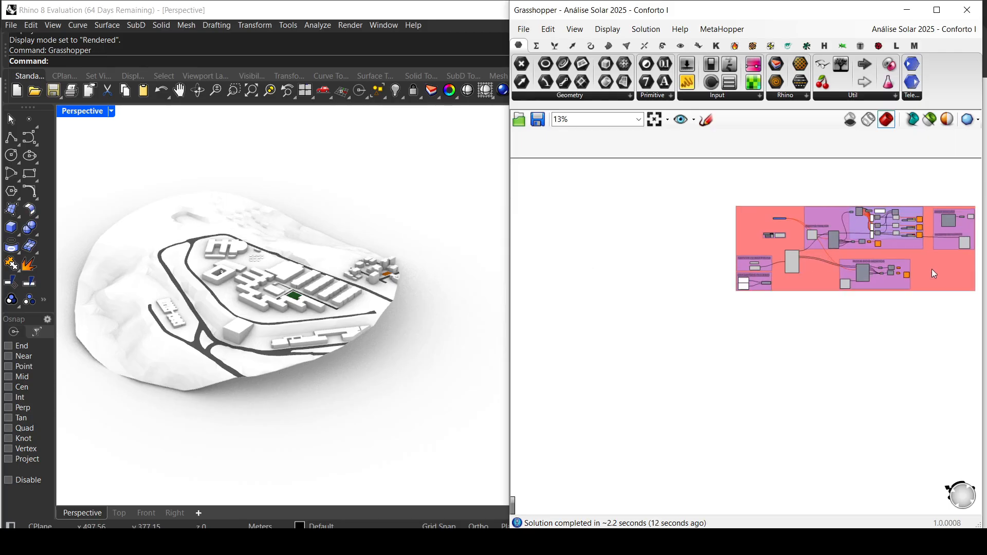
pyautogui.moveTo(923, 264); pyautogui.dragTo(878, 275, button='right')
pyautogui.scroll(6, 561, 297)
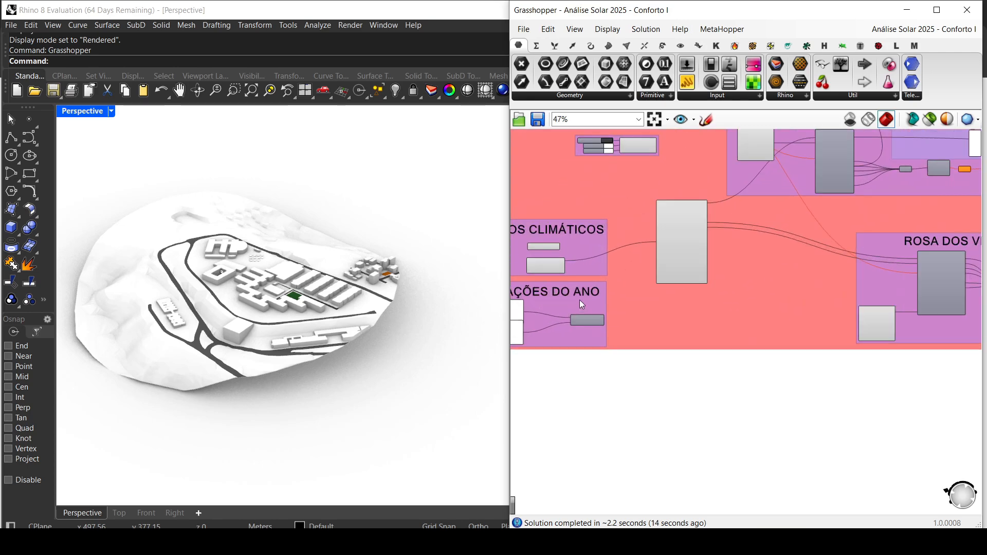
pyautogui.scroll(-4, 612, 291)
pyautogui.moveTo(794, 217); pyautogui.dragTo(626, 273, button='right')
pyautogui.scroll(3, 734, 244)
pyautogui.moveTo(725, 246); pyautogui.dragTo(612, 317, button='right')
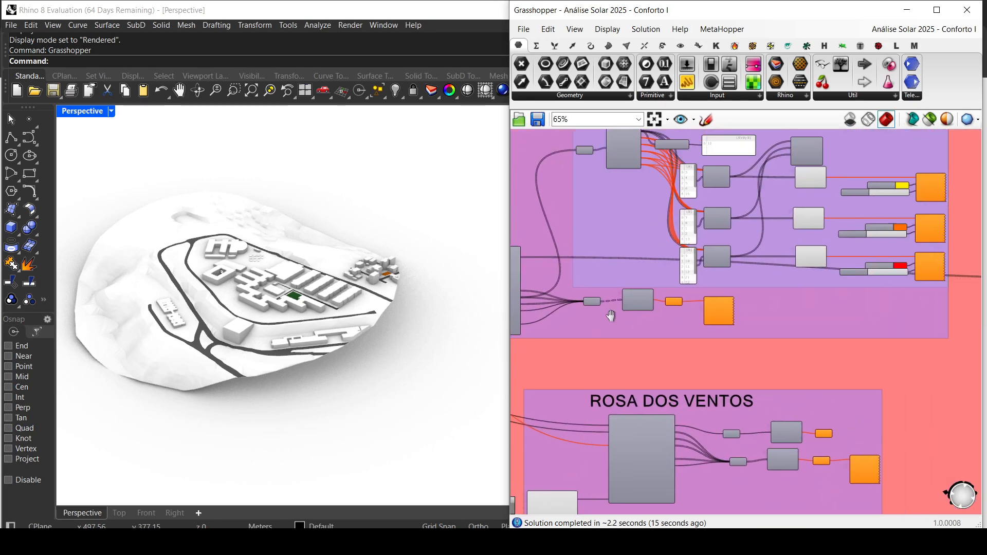
pyautogui.scroll(-4, 617, 322)
pyautogui.scroll(1, 688, 251)
pyautogui.scroll(-6, 688, 262)
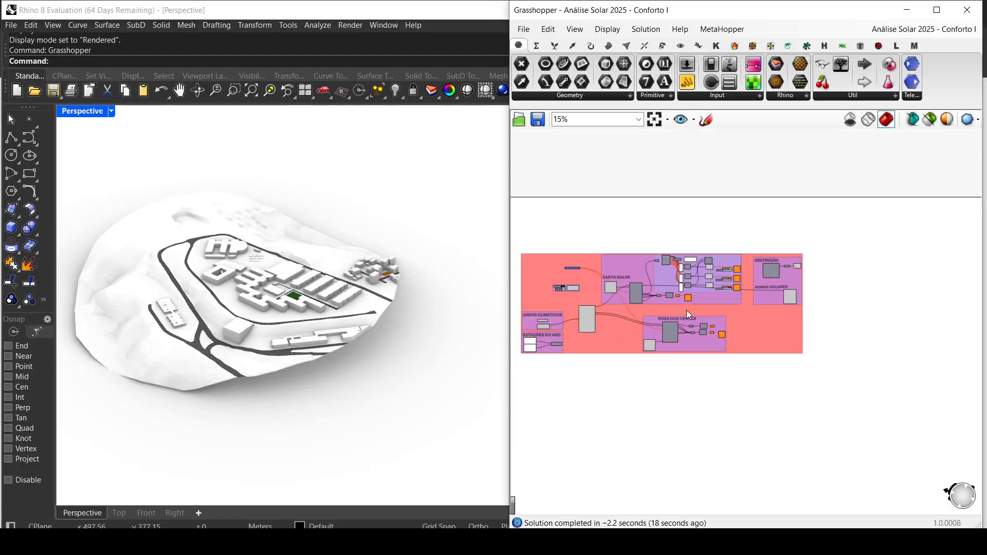
# Step: Review the numbered control groups from Dados Climáticos to Horas de incidência solar, ending at the Análise Solar - Conforto Ambiental heading
pyautogui.moveTo(607, 319); pyautogui.dragTo(824, 291, button='right')
pyautogui.moveTo(653, 293); pyautogui.dragTo(931, 289, button='right')
pyautogui.moveTo(713, 296); pyautogui.dragTo(767, 307, button='right')
pyautogui.scroll(6, 767, 307)
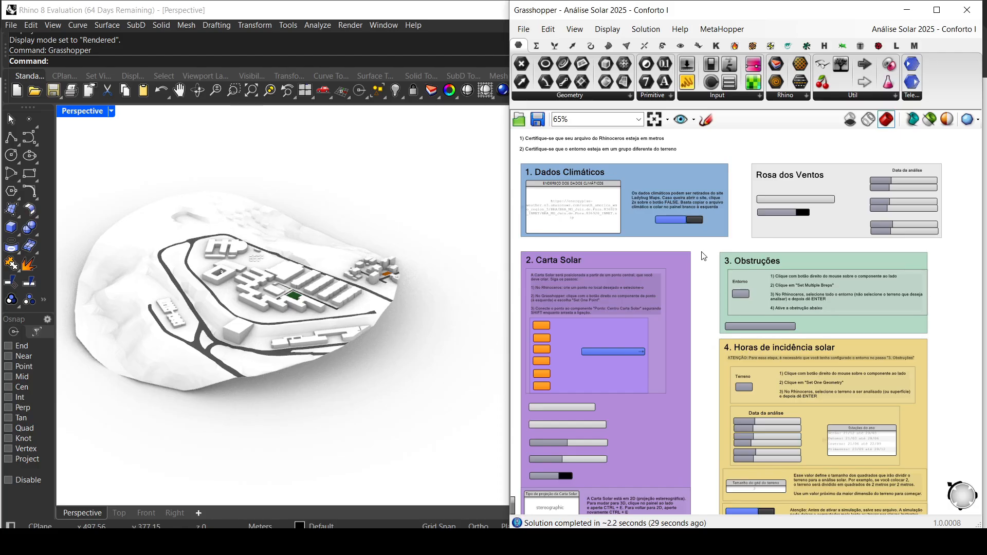
pyautogui.scroll(3, 579, 390)
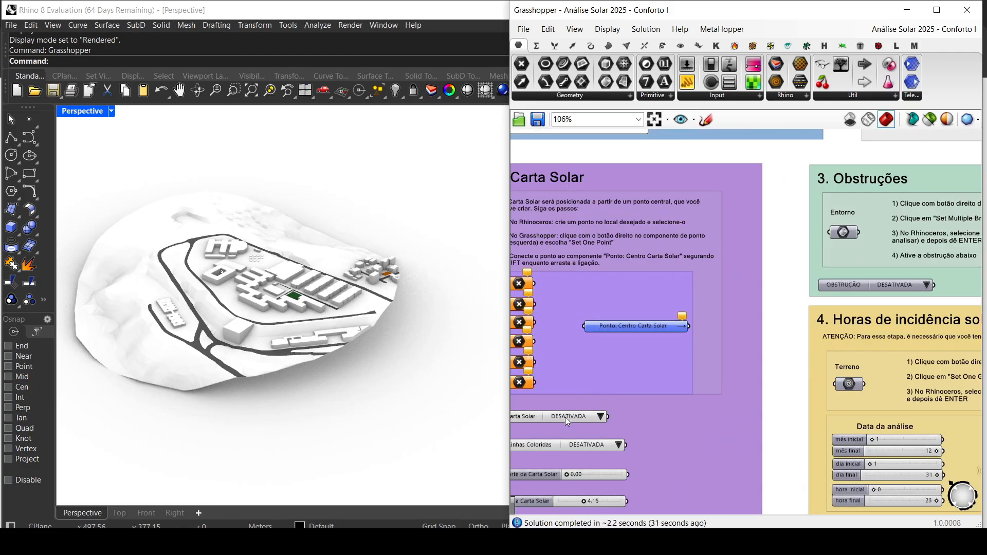
pyautogui.scroll(-4, 612, 434)
pyautogui.moveTo(740, 457); pyautogui.dragTo(669, 347, button='right')
pyautogui.scroll(-5, 669, 347)
pyautogui.moveTo(812, 349); pyautogui.dragTo(569, 344, button='right')
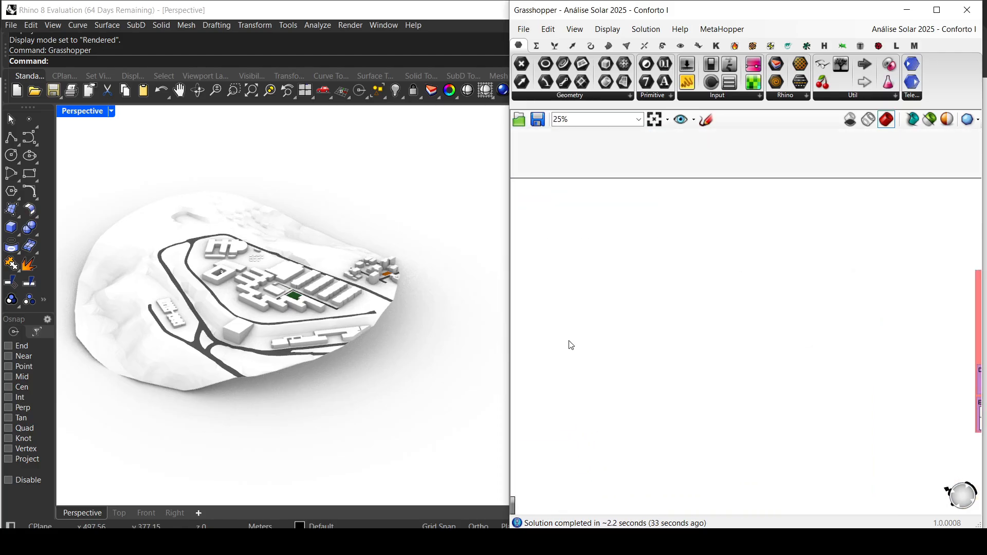
pyautogui.scroll(-4, 767, 344)
pyautogui.moveTo(848, 353); pyautogui.dragTo(818, 321, button='right')
pyautogui.scroll(4, 744, 340)
pyautogui.scroll(4, 720, 333)
pyautogui.scroll(3, 609, 278)
pyautogui.scroll(-9, 601, 280)
pyautogui.moveTo(681, 322); pyautogui.dragTo(772, 321, button='right')
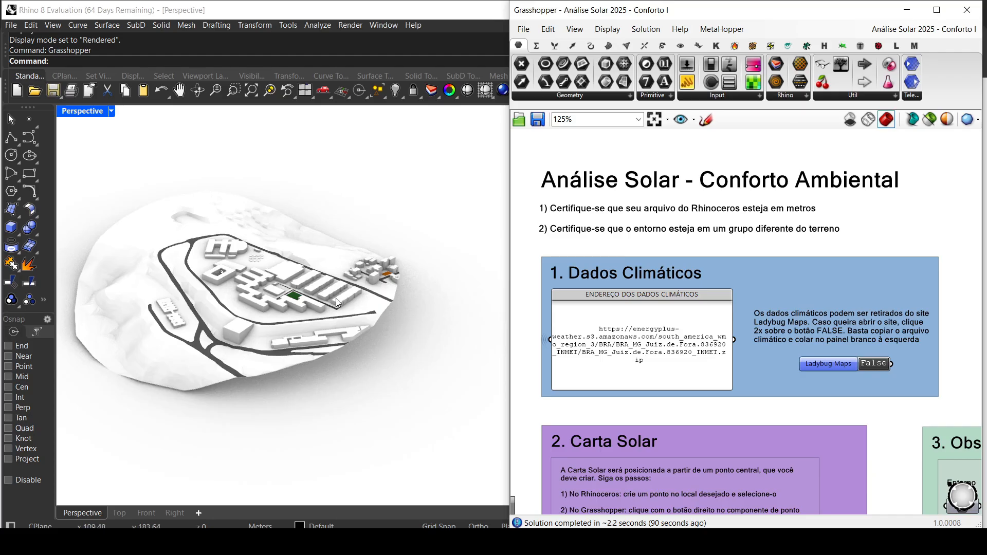
# Step: Highlight the large green lot in the Rhino site model, clear it, and highlight the small green courtyard lot by choosing Group03
pyautogui.scroll(2, 298, 313)
pyautogui.scroll(5, 298, 314)
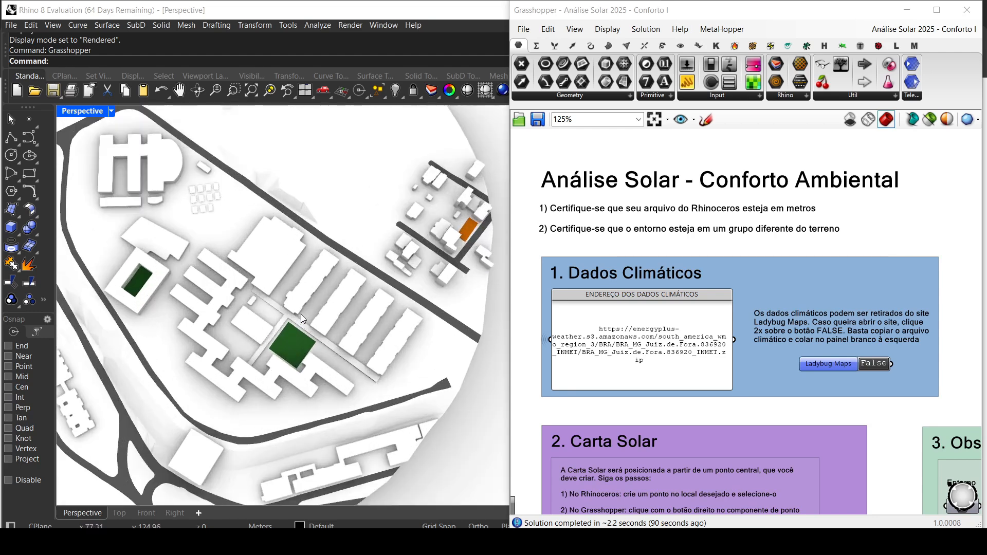
pyautogui.click(292, 341)
pyautogui.click(334, 378)
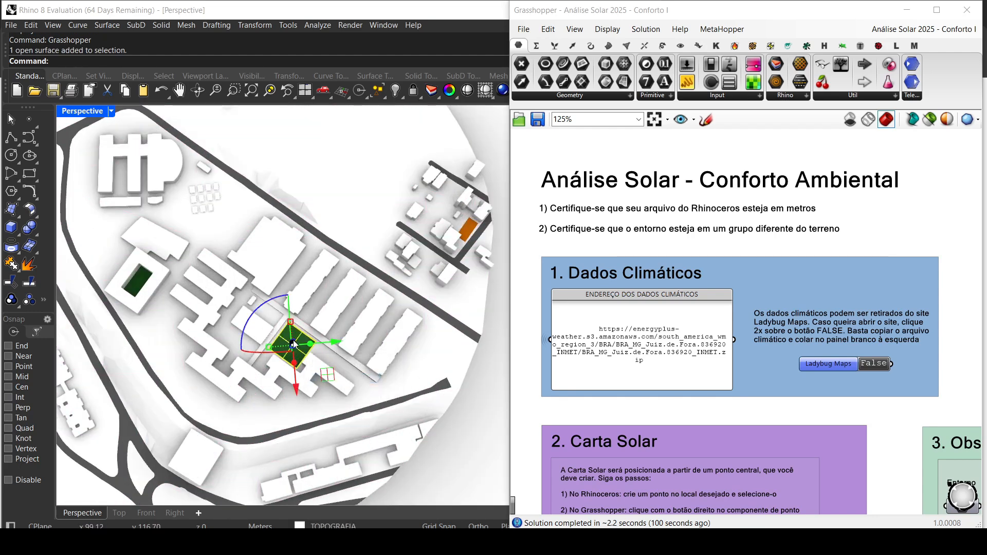
pyautogui.click(138, 289)
pyautogui.click(145, 287)
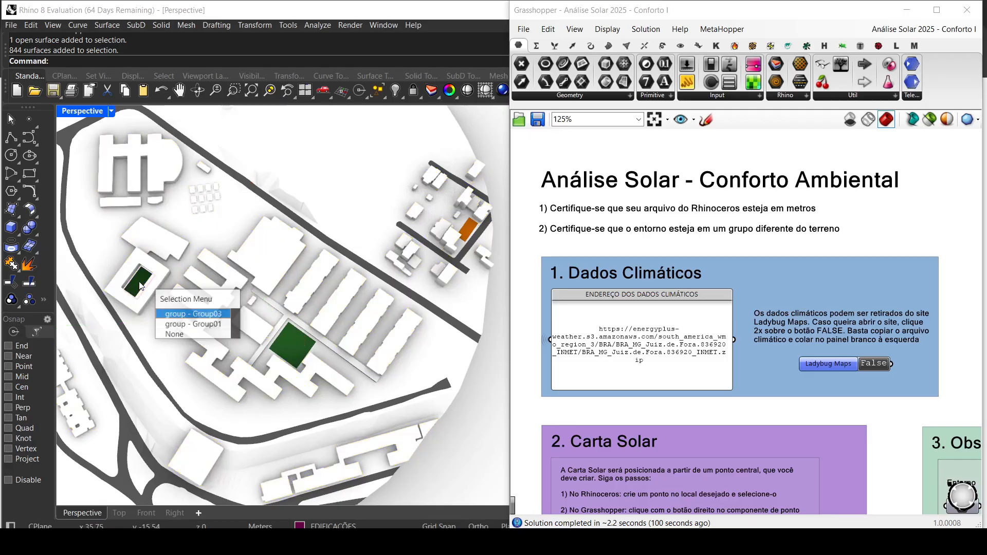
pyautogui.click(169, 314)
# Step: Inspect the orange lot among the houses beside the campus and clear the selection
pyautogui.scroll(4, 134, 293)
pyautogui.scroll(-5, 139, 291)
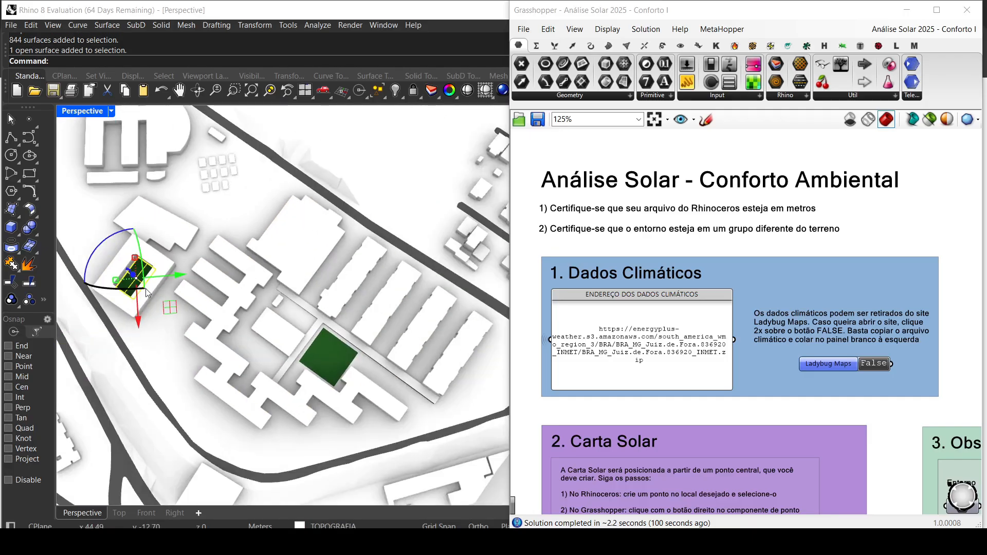
pyautogui.scroll(4, 319, 266)
pyautogui.click(319, 266)
pyautogui.click(430, 289)
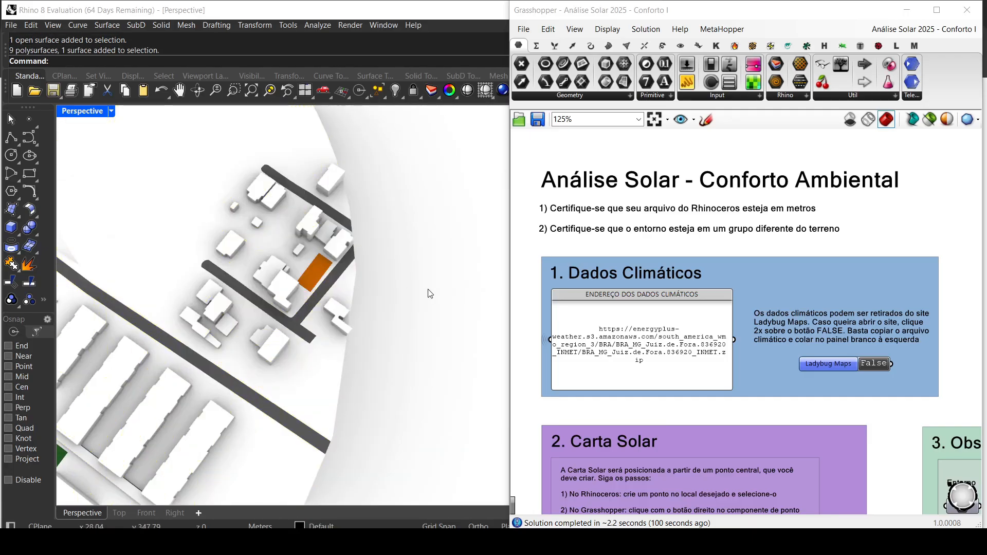
pyautogui.scroll(-4, 308, 288)
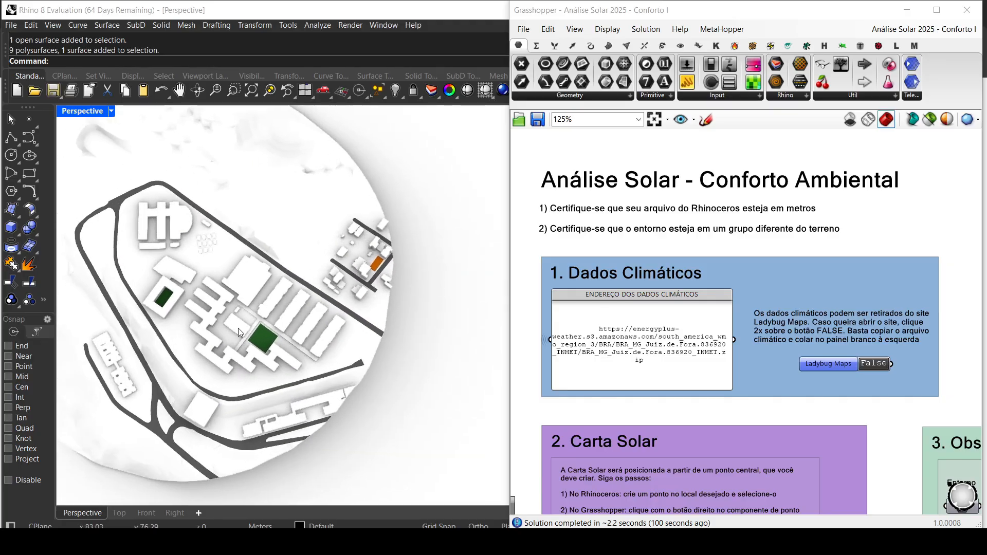
# Step: Highlight the group of surrounding buildings on the EDIFICAÇÕES layer, inspect it in perspective, and clear the selection
pyautogui.moveTo(286, 389); pyautogui.dragTo(311, 315, button='right')
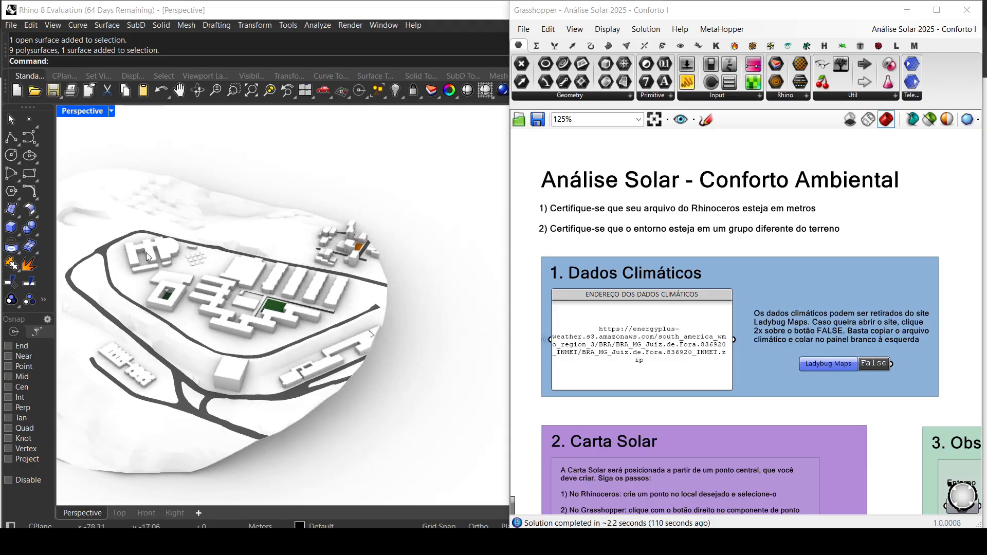
pyautogui.click(251, 278)
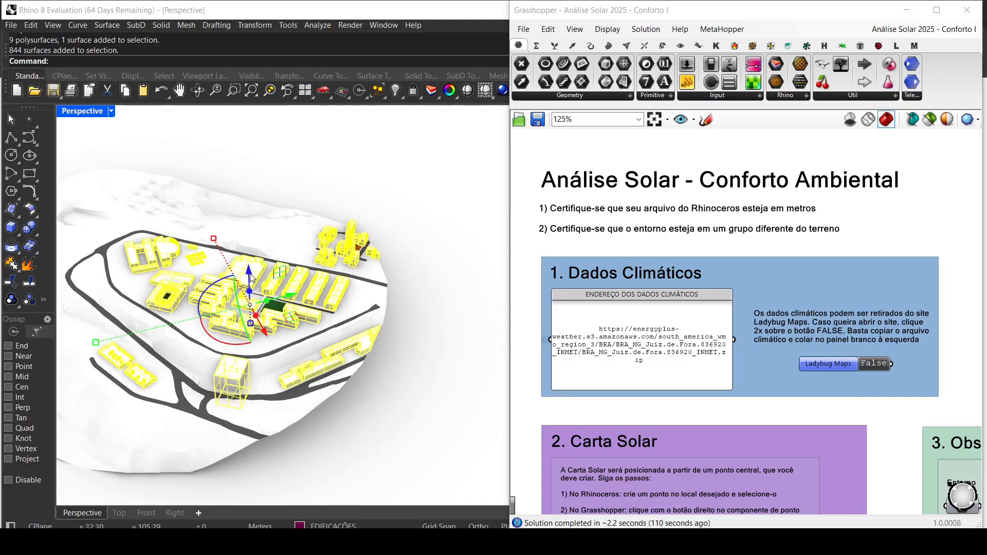
pyautogui.scroll(5, 323, 353)
pyautogui.moveTo(324, 352); pyautogui.dragTo(292, 303, button='right')
pyautogui.scroll(-3, 312, 333)
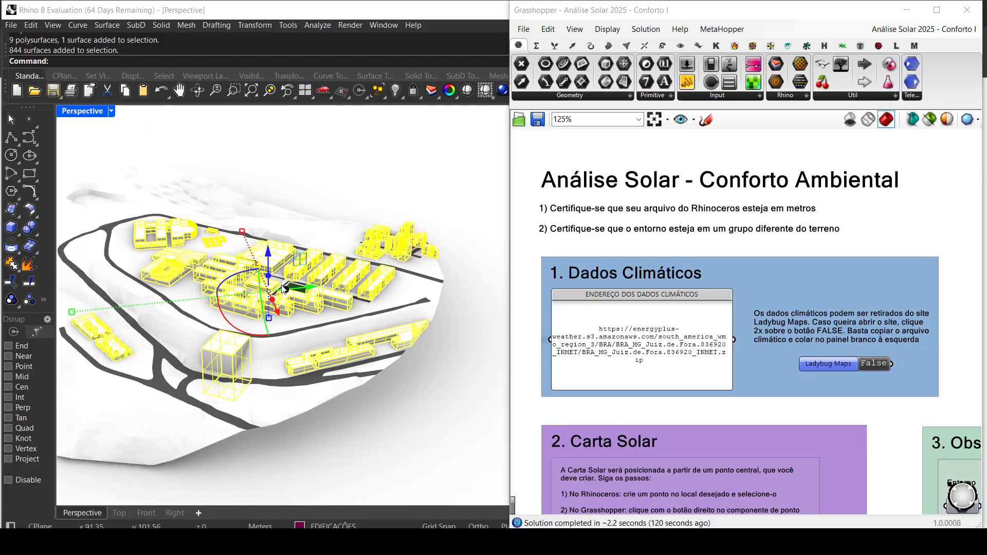
pyautogui.click(396, 395)
# Step: Select the large green lot, try moving it slightly with the Gumball, and undo the move
pyautogui.scroll(6, 289, 291)
pyautogui.scroll(1, 308, 336)
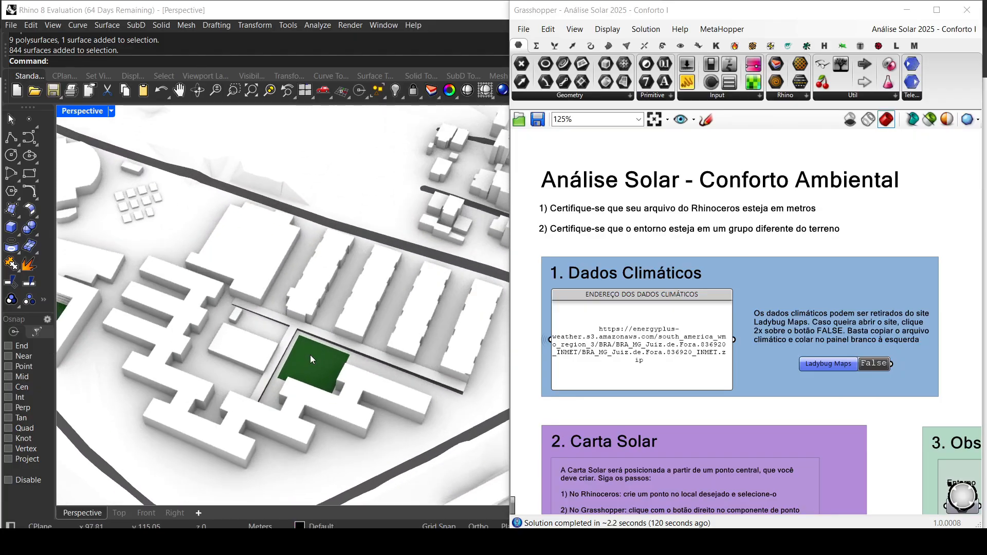
pyautogui.click(310, 355)
pyautogui.click(353, 383)
pyautogui.moveTo(318, 350); pyautogui.dragTo(323, 330)
pyautogui.hotkey('ctrl', 'z')
# Step: Highlight the terrain group on the TOPOGRAFIA layer and clear the selection
pyautogui.click(314, 191)
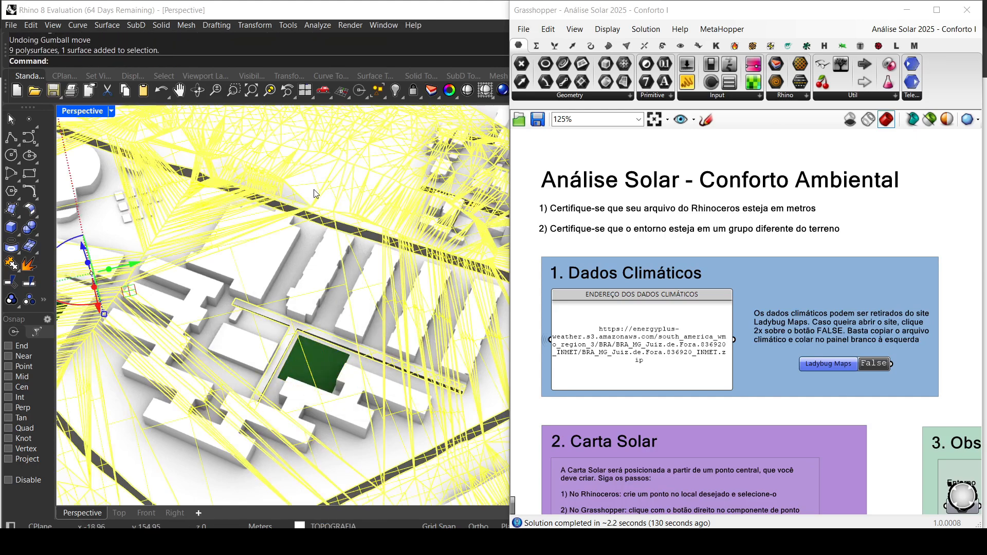
pyautogui.press('Escape')
pyautogui.scroll(-8, 310, 298)
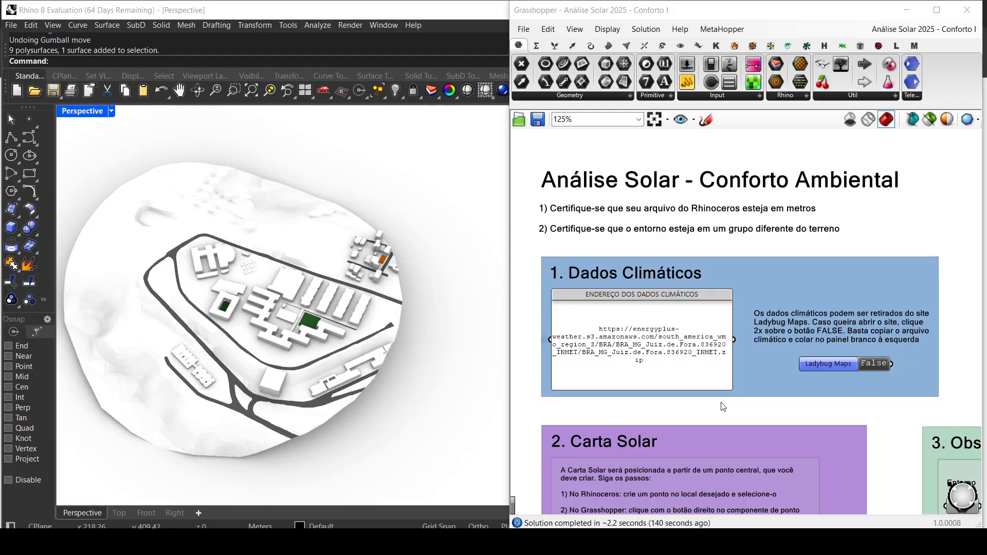
# Step: Read the Dados Climáticos instructions beside the Ladybug Maps toggle and the Carta Solar steps for placing its centre point
pyautogui.moveTo(724, 407); pyautogui.dragTo(720, 383, button='right')
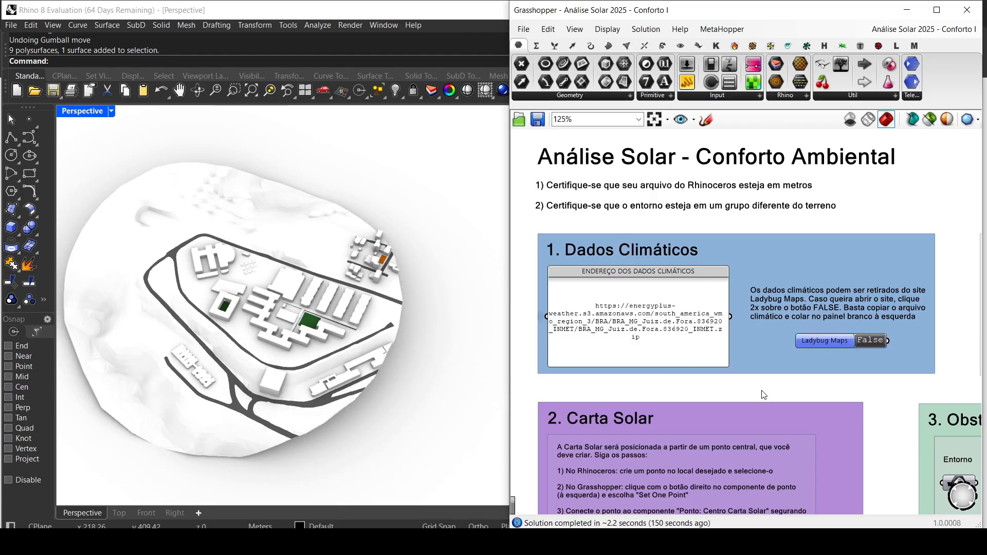
pyautogui.moveTo(763, 394); pyautogui.dragTo(653, 399, button='right')
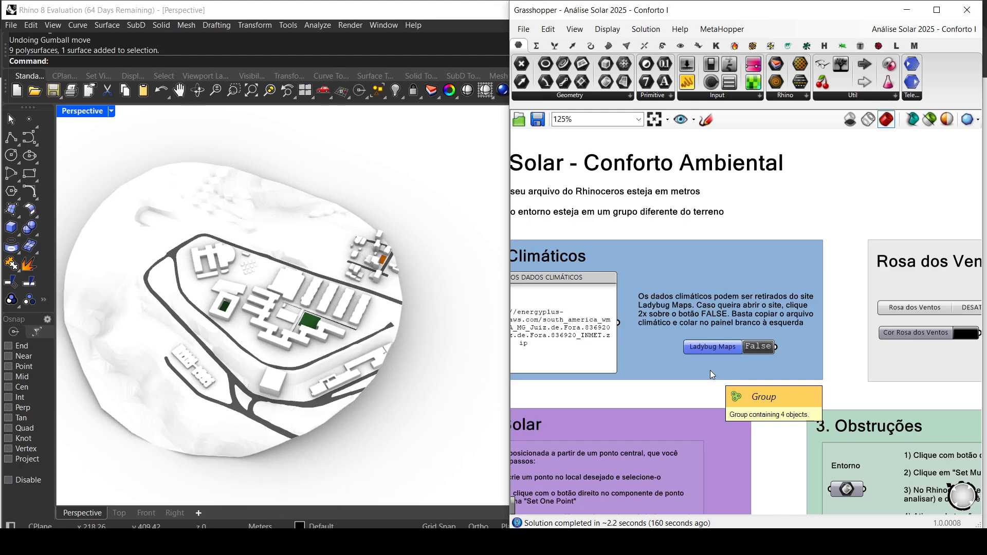
pyautogui.scroll(3, 710, 371)
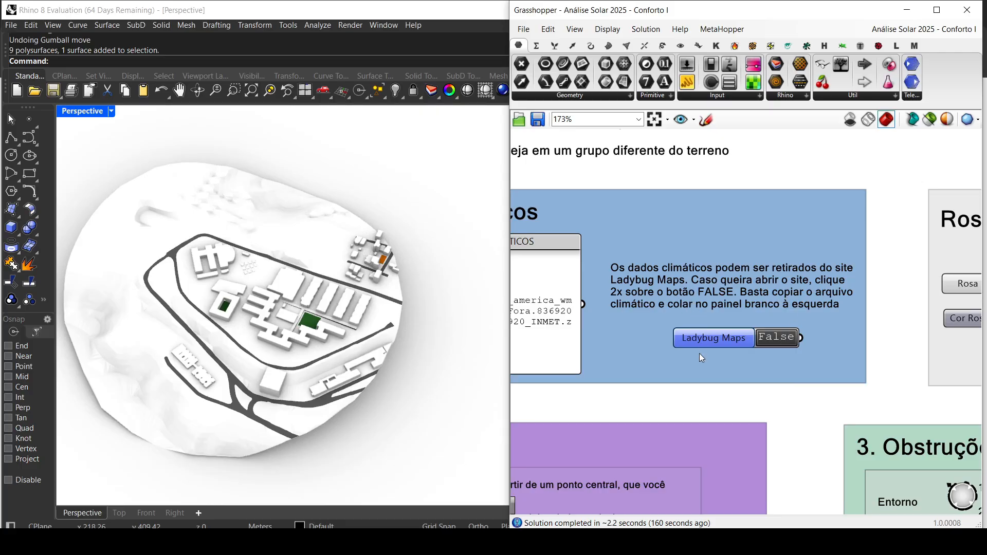
pyautogui.scroll(-4, 684, 380)
pyautogui.scroll(3, 660, 278)
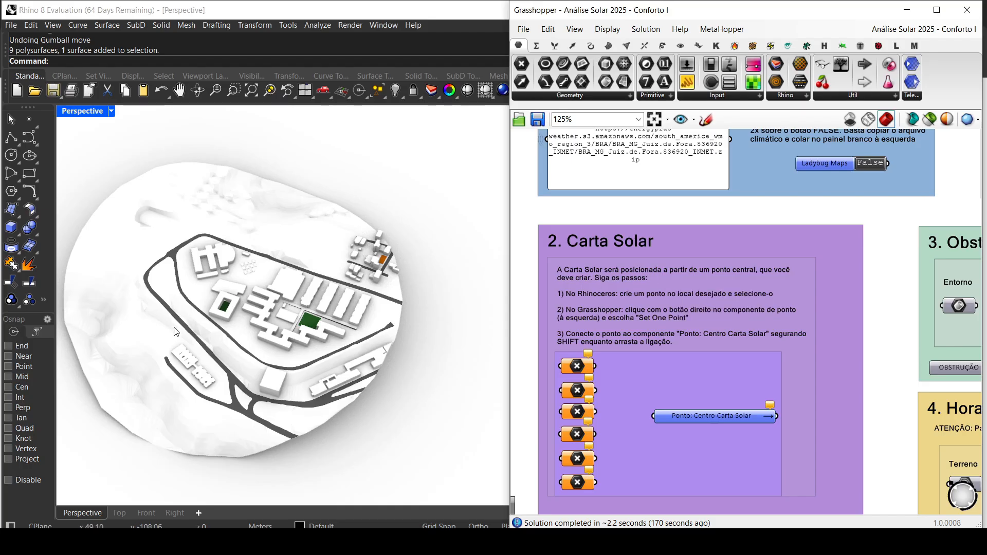
pyautogui.scroll(1, 634, 297)
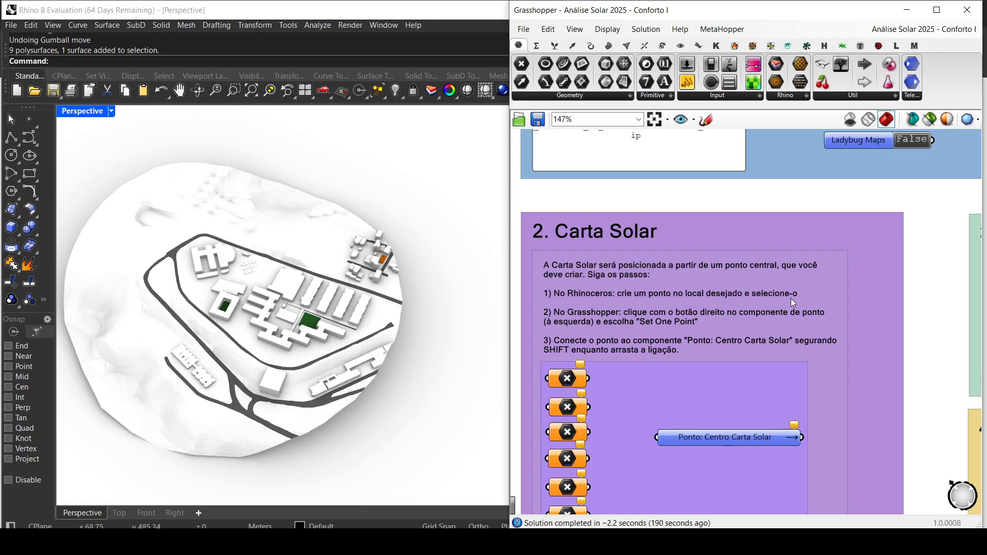
# Step: Switch the Rhino view to Top and set its display mode to Rendered
pyautogui.scroll(10, 300, 317)
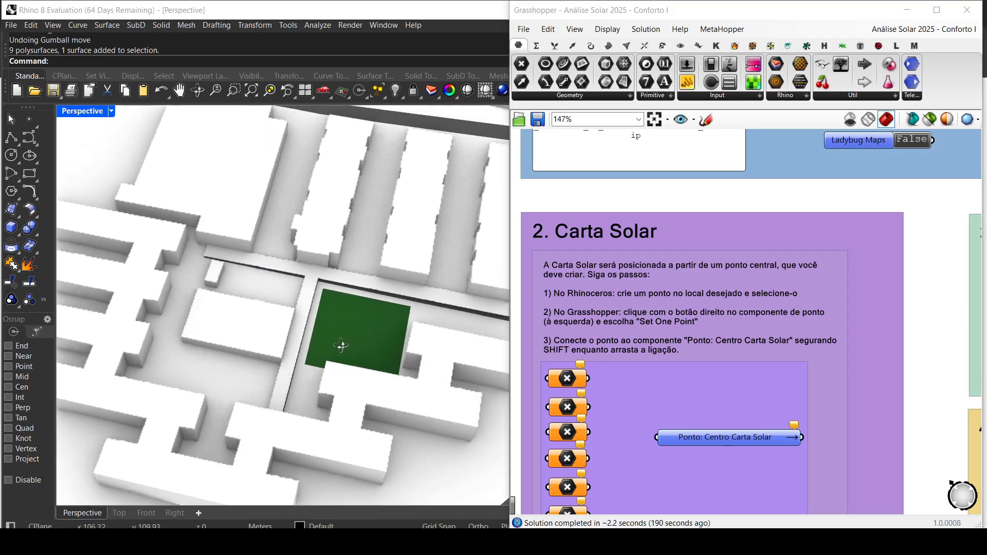
pyautogui.moveTo(340, 346); pyautogui.dragTo(309, 332, button='right')
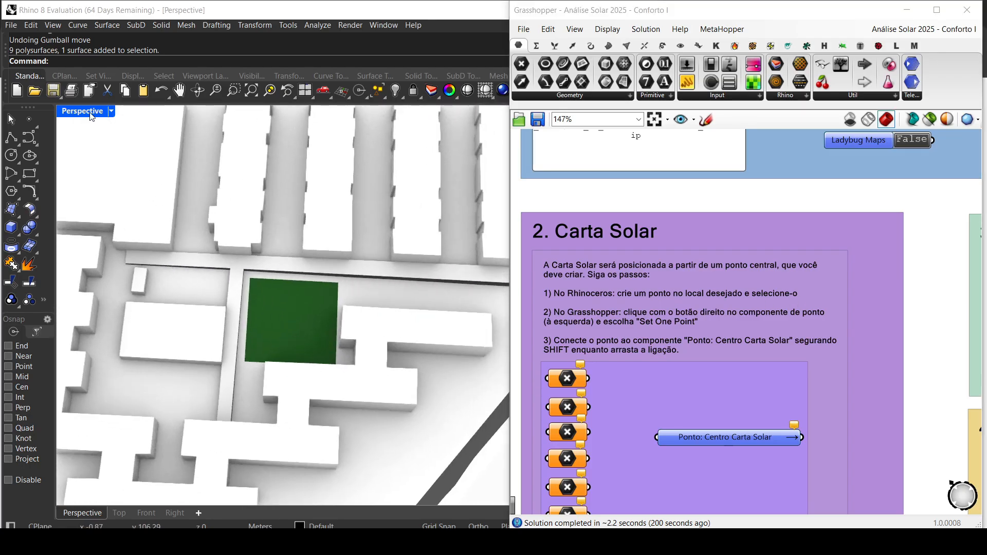
pyautogui.doubleClick(88, 111)
pyautogui.doubleClick(65, 113)
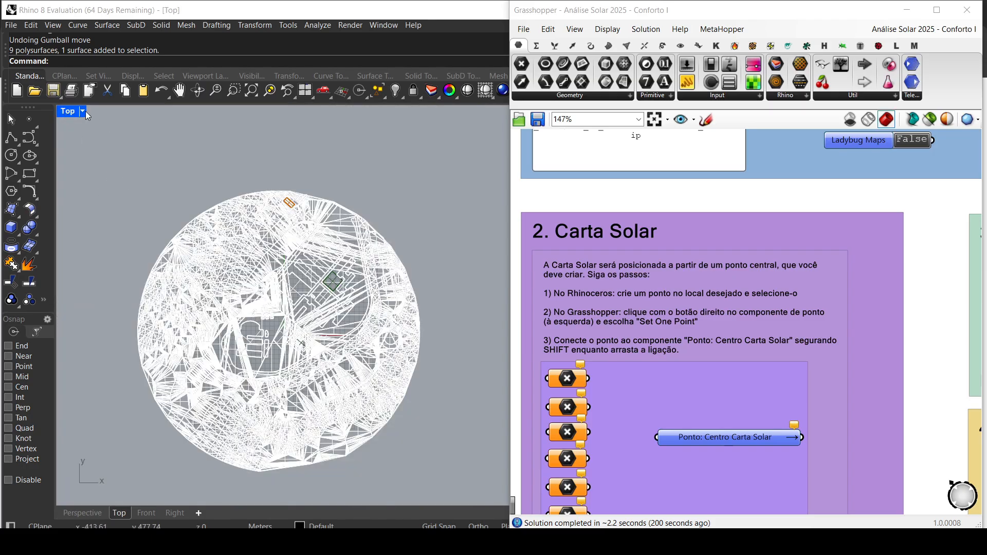
pyautogui.click(83, 111)
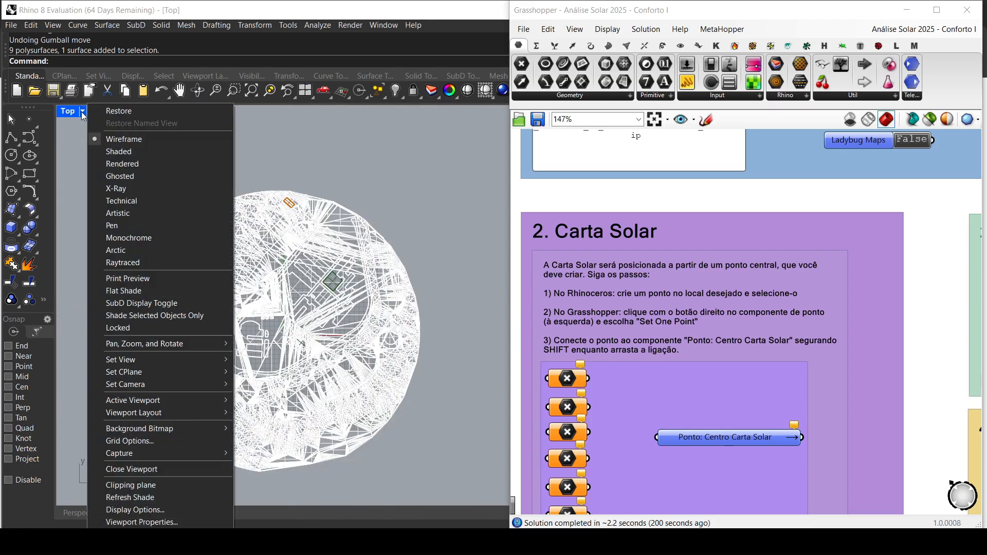
pyautogui.click(107, 161)
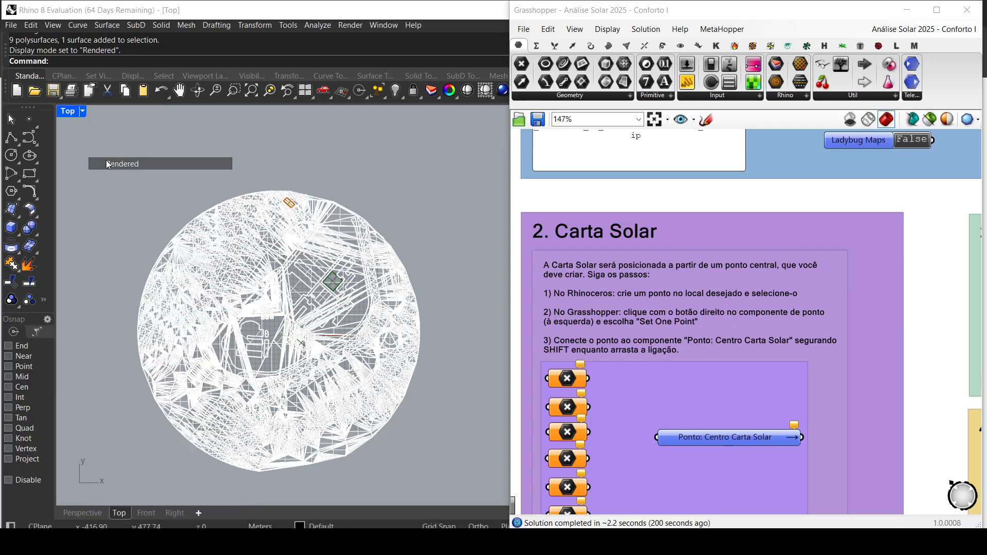
# Step: Place a point on the northwest edge of the green lot, adjust it slightly, and leave it selected
pyautogui.scroll(6, 339, 279)
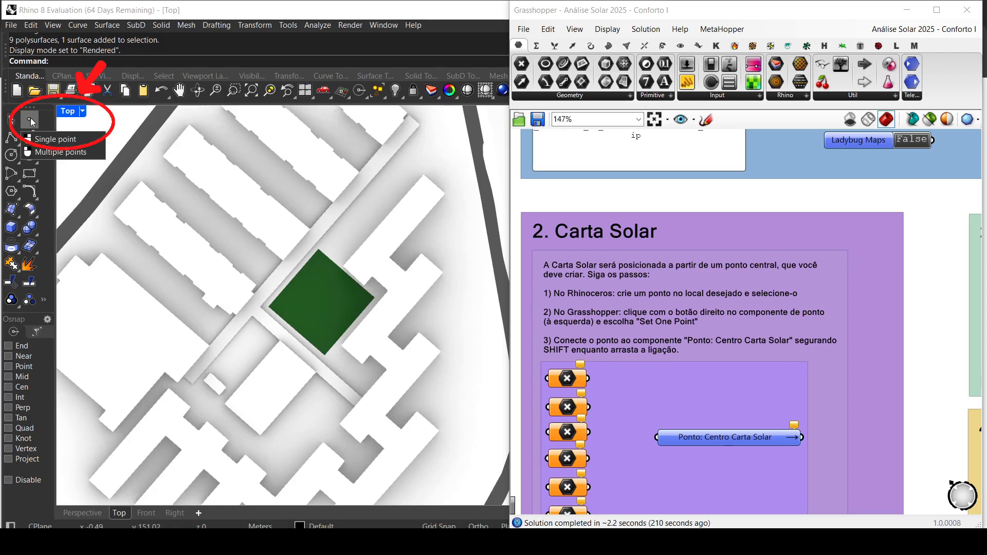
pyautogui.click(29, 118)
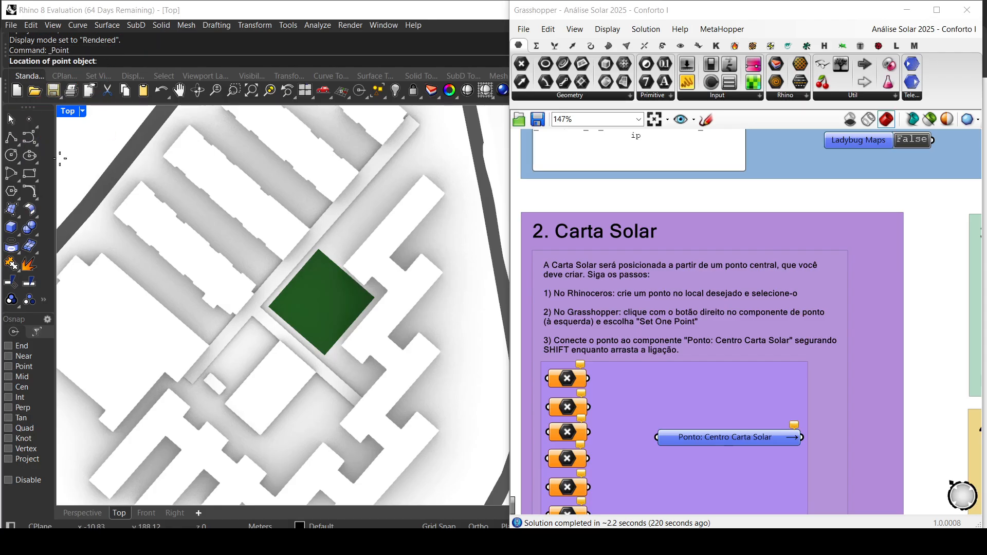
pyautogui.click(293, 280)
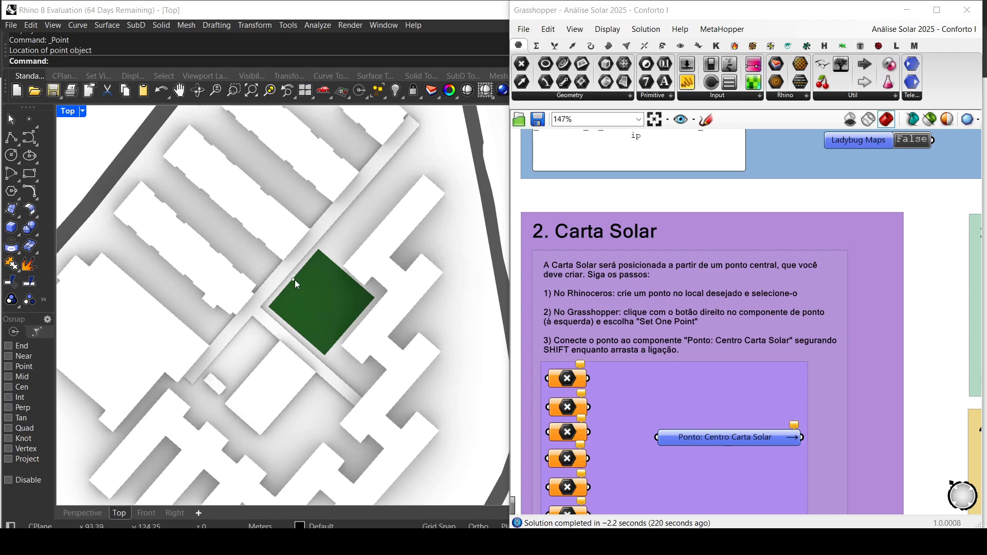
pyautogui.click(294, 279)
pyautogui.moveTo(293, 280)
pyautogui.mouseDown()
pyautogui.moveTo(310, 267)
pyautogui.moveTo(296, 285)
pyautogui.mouseUp()
pyautogui.scroll(2, 294, 285)
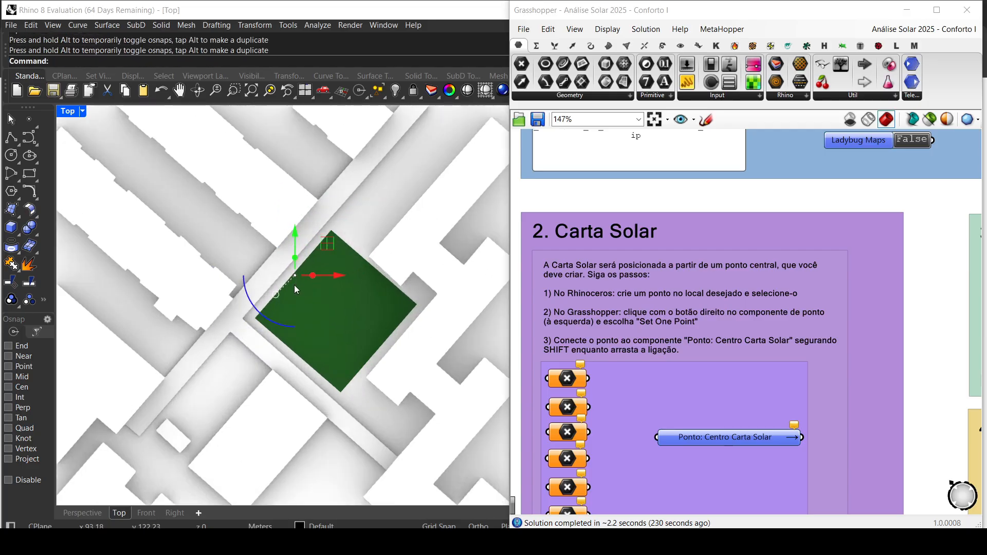
pyautogui.scroll(2, 294, 286)
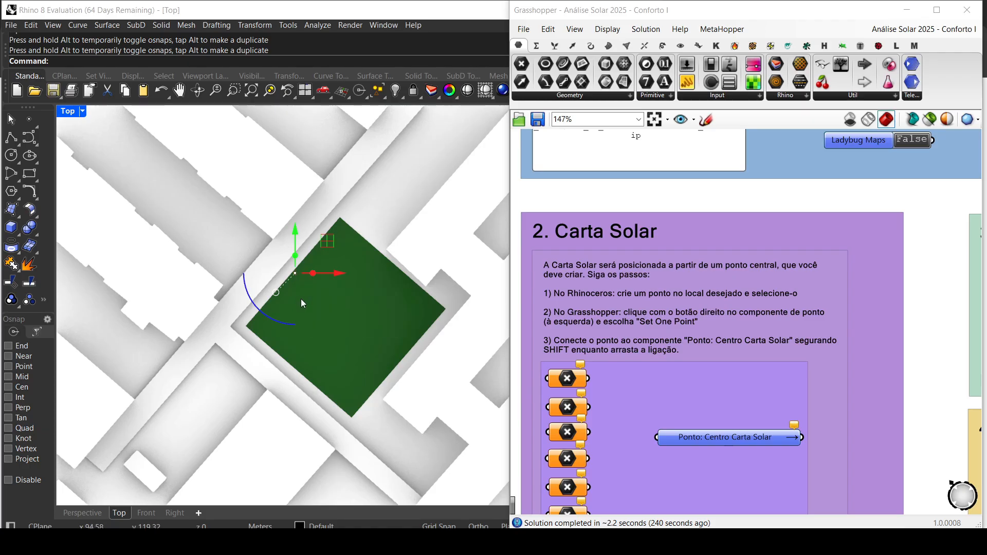
pyautogui.press('Escape')
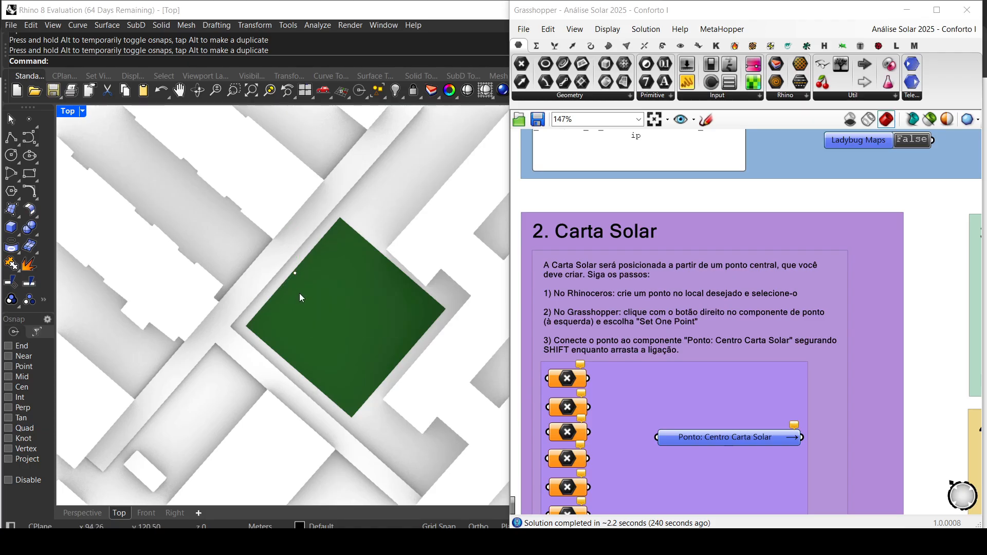
pyautogui.click(295, 274)
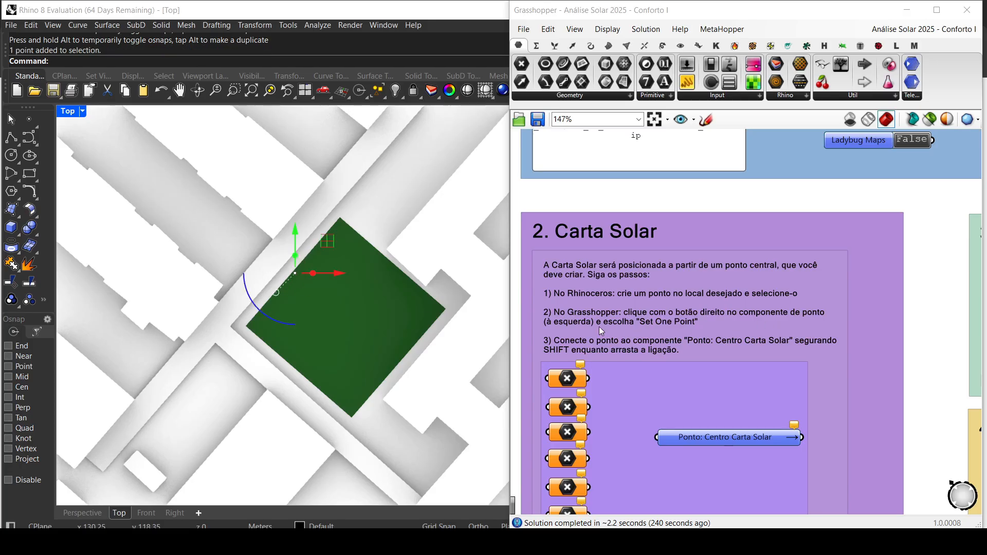
# Step: Assign the selected point to the first Point component with Set one Point and connect it to Ponto: Centro Carta Solar
pyautogui.scroll(2, 627, 378)
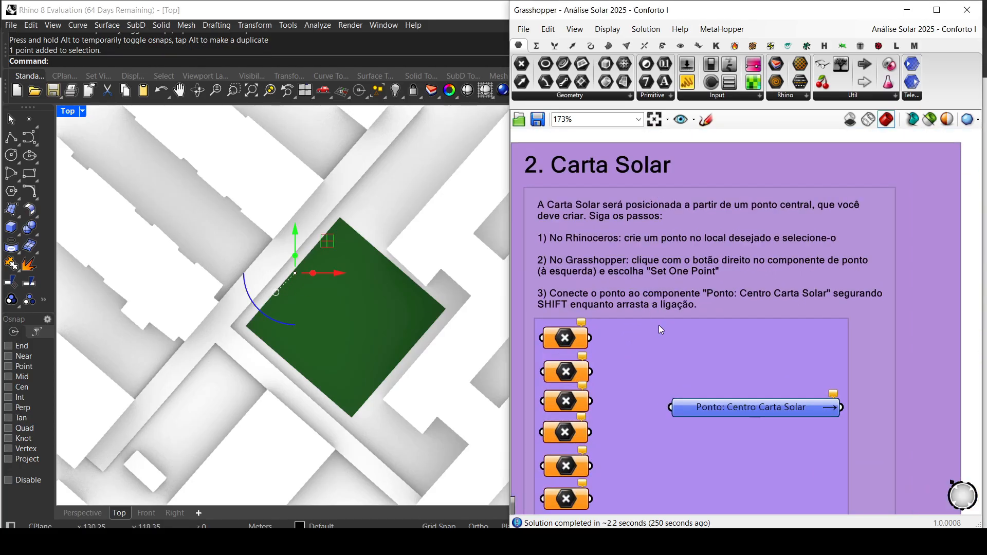
pyautogui.moveTo(659, 325); pyautogui.dragTo(675, 312, button='right')
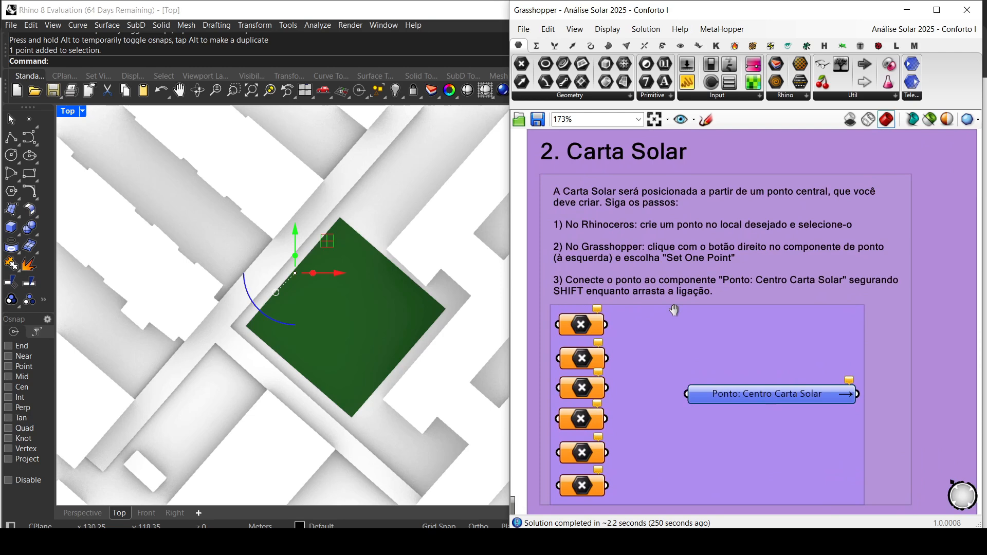
pyautogui.rightClick(584, 327)
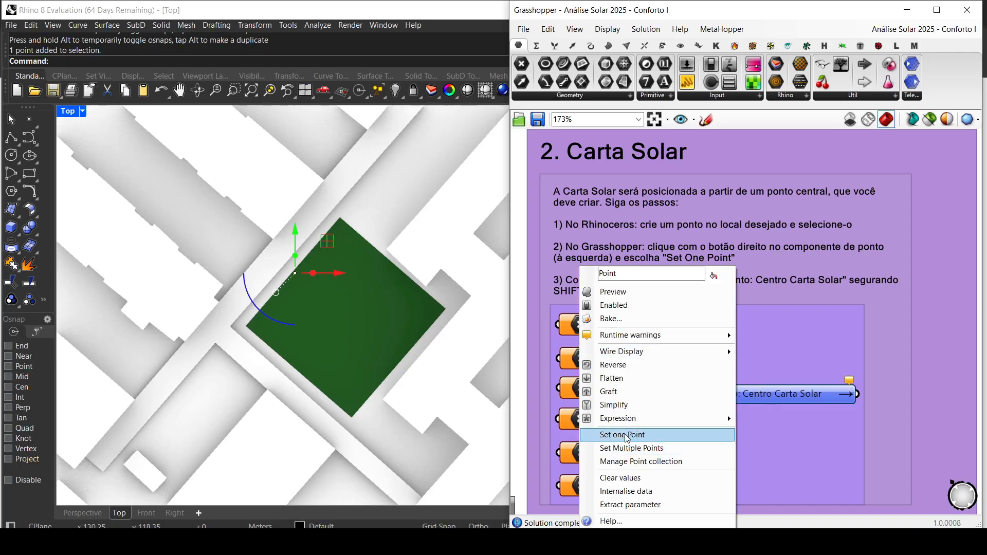
pyautogui.click(641, 436)
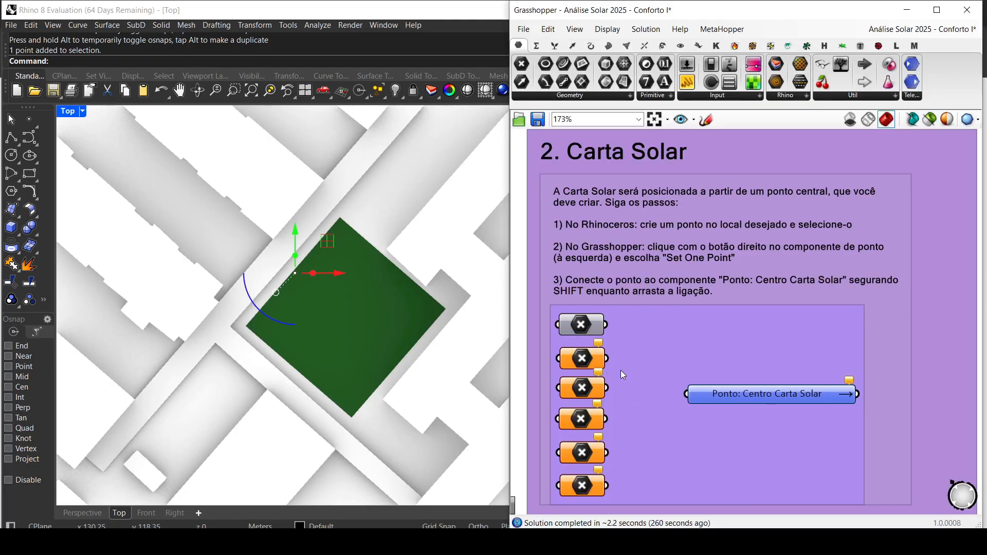
pyautogui.click(581, 326)
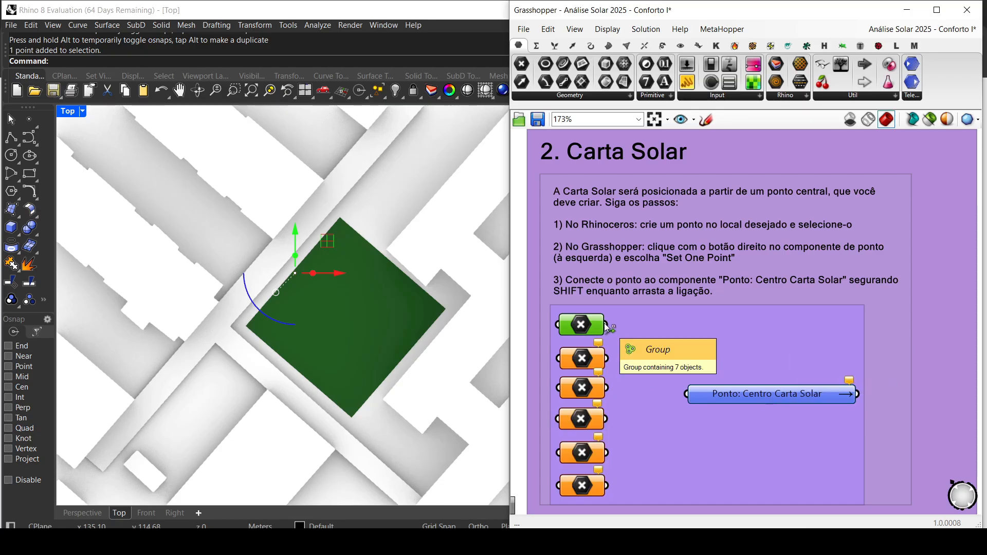
pyautogui.moveTo(606, 325); pyautogui.dragTo(689, 397)
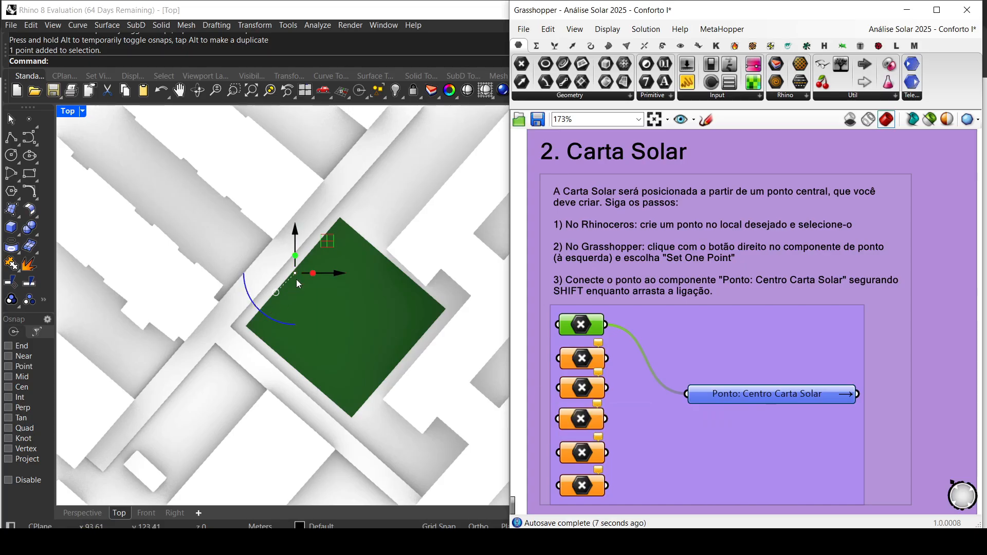
# Step: Place a second point on the northeast edge of the green lot and select it
pyautogui.click(29, 120)
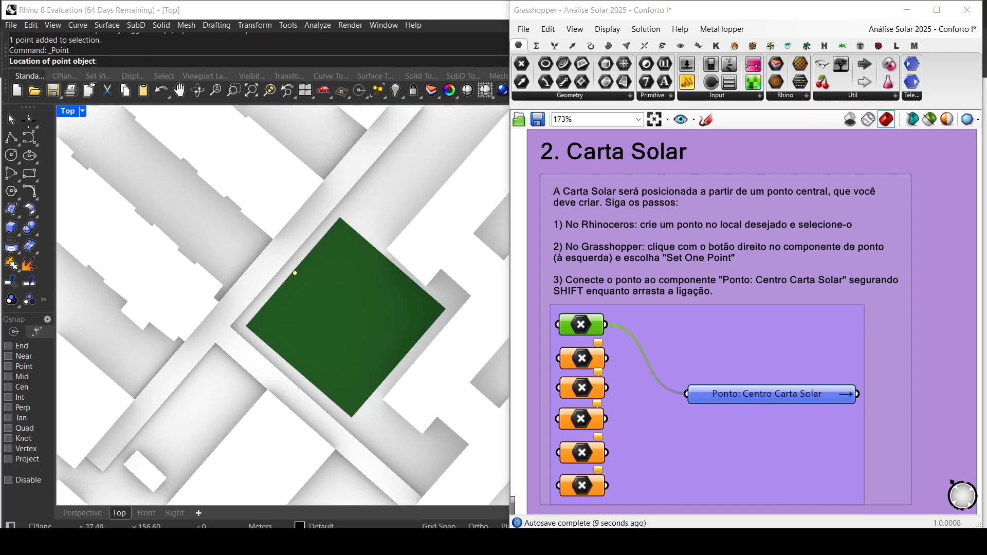
pyautogui.click(393, 266)
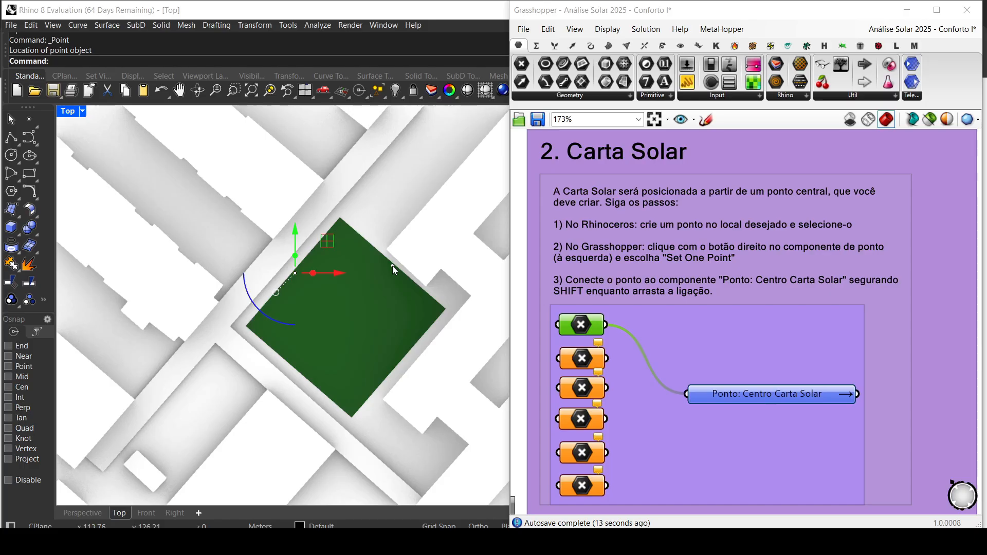
pyautogui.click(393, 266)
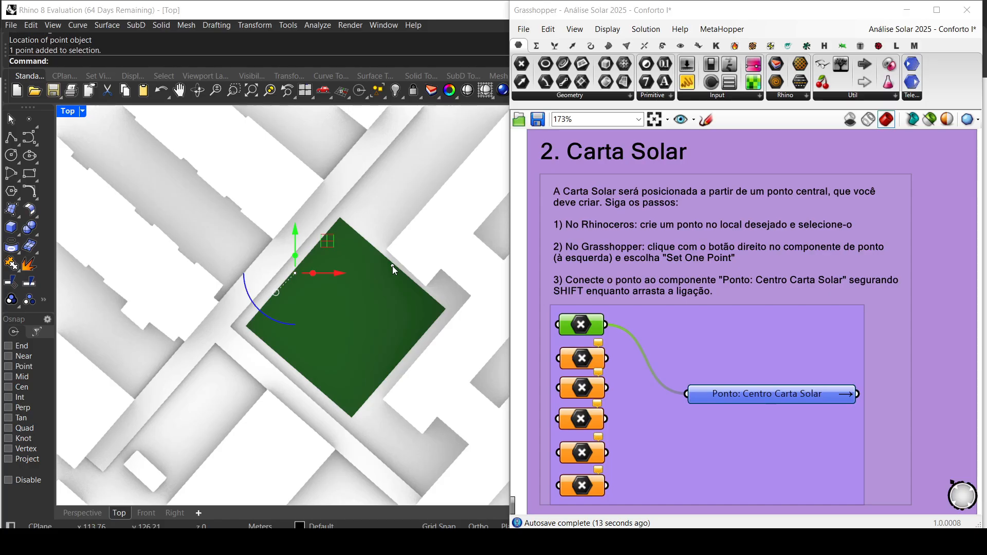
# Step: Assign the northeast point to the second Point component and add its connection to Ponto: Centro Carta Solar, keeping the first wire
pyautogui.rightClick(582, 363)
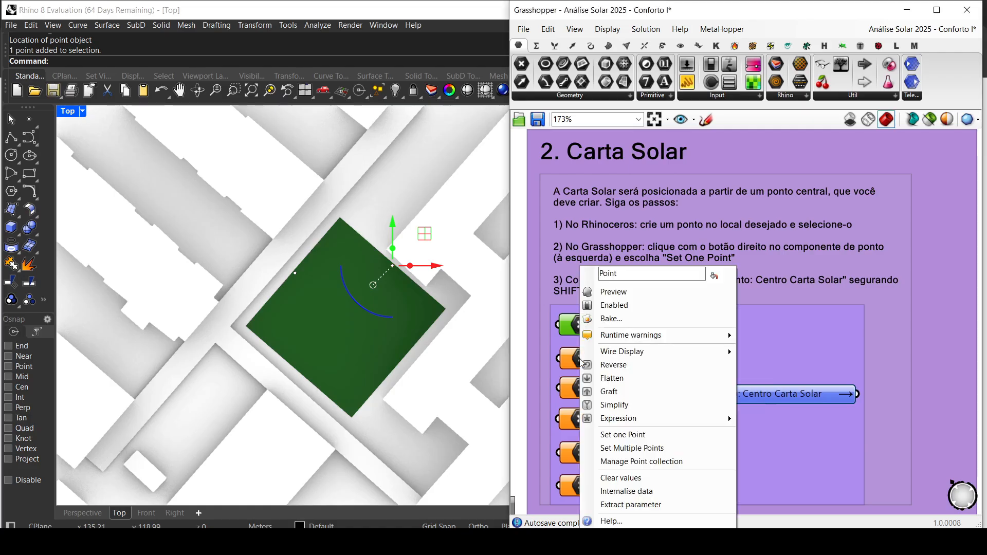
pyautogui.click(625, 439)
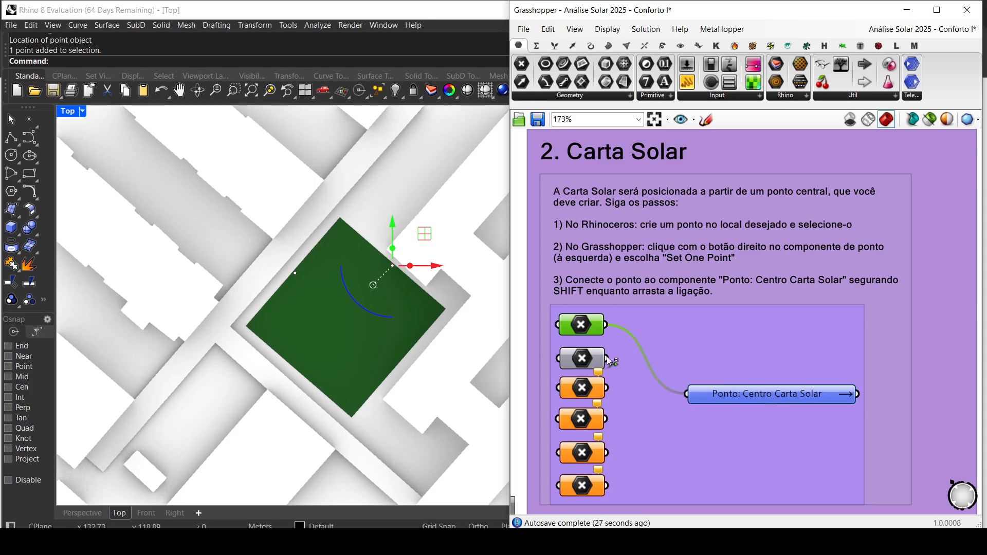
pyautogui.keyDown('shift'); pyautogui.moveTo(606, 358); pyautogui.dragTo(688, 395); pyautogui.keyUp('shift')
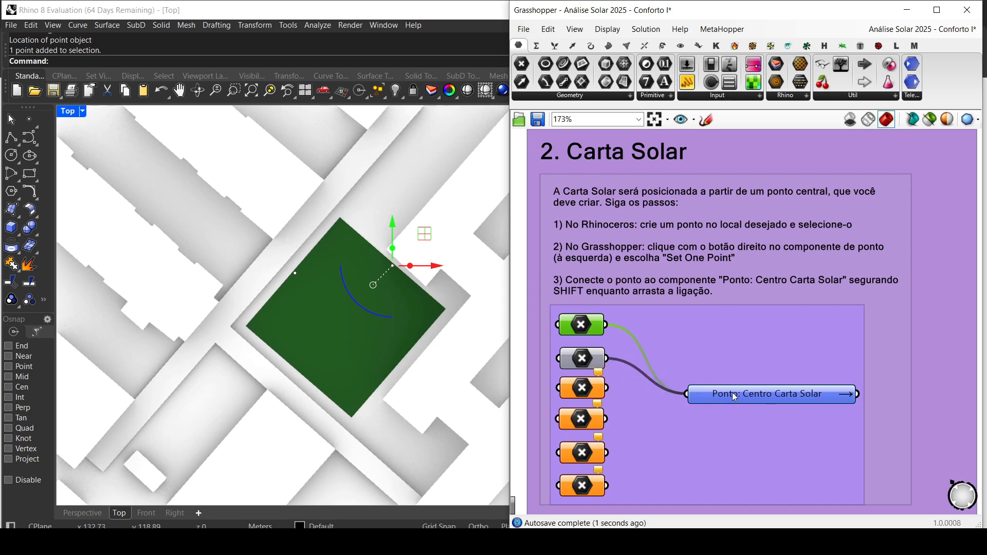
# Step: Place a third point on the southwest edge of the green lot and select it
pyautogui.click(31, 118)
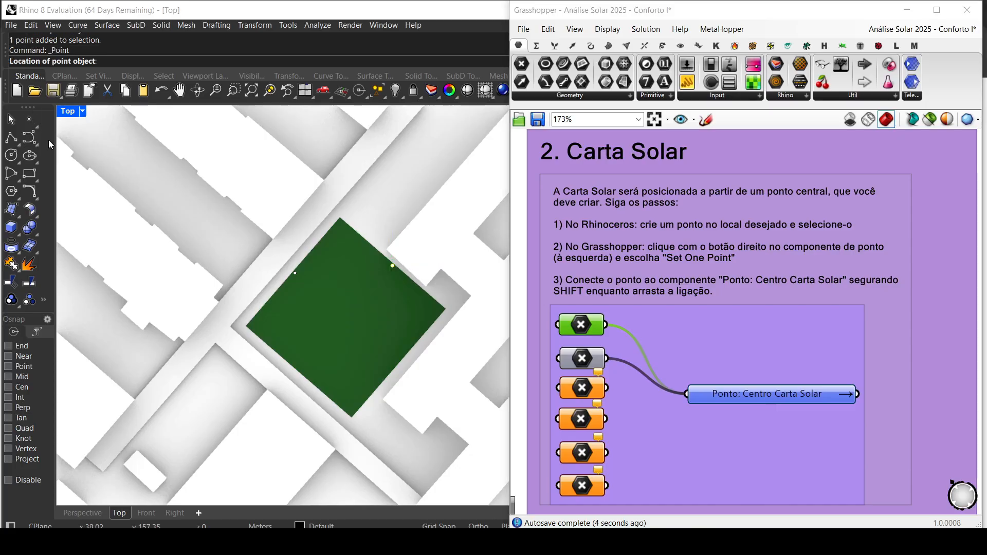
pyautogui.press('Escape')
pyautogui.click(301, 375)
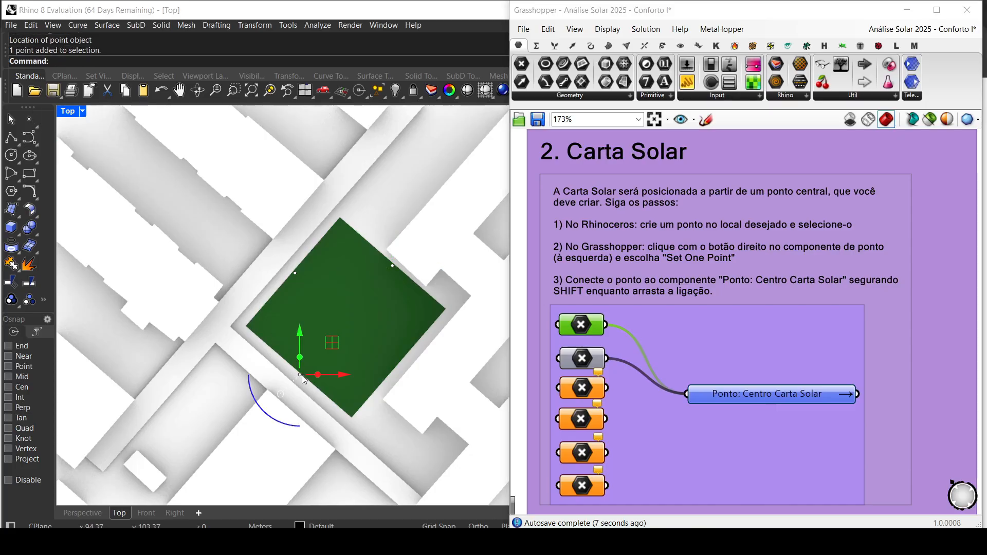
# Step: Assign the southwest point to the third Point component and add its connection to Ponto: Centro Carta Solar
pyautogui.rightClick(585, 393)
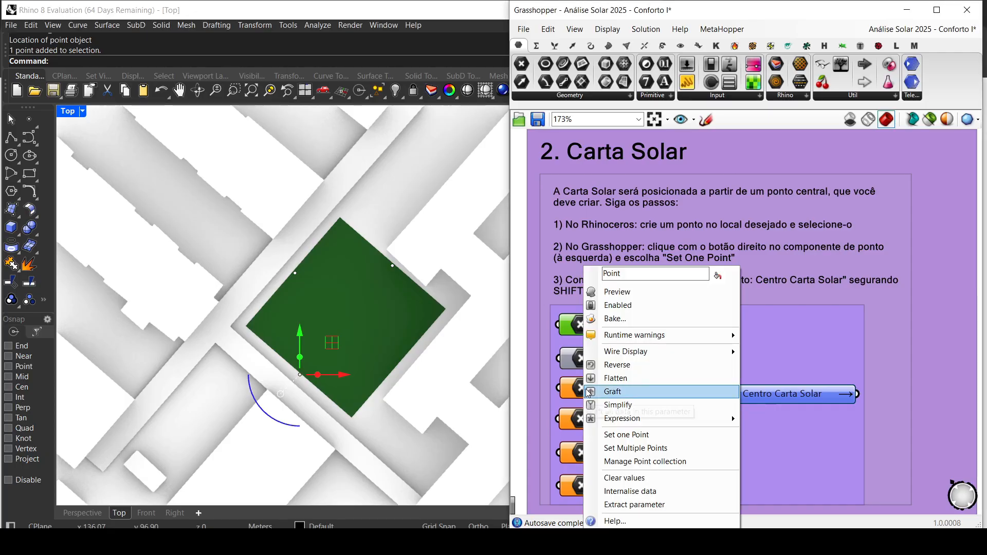
pyautogui.click(648, 437)
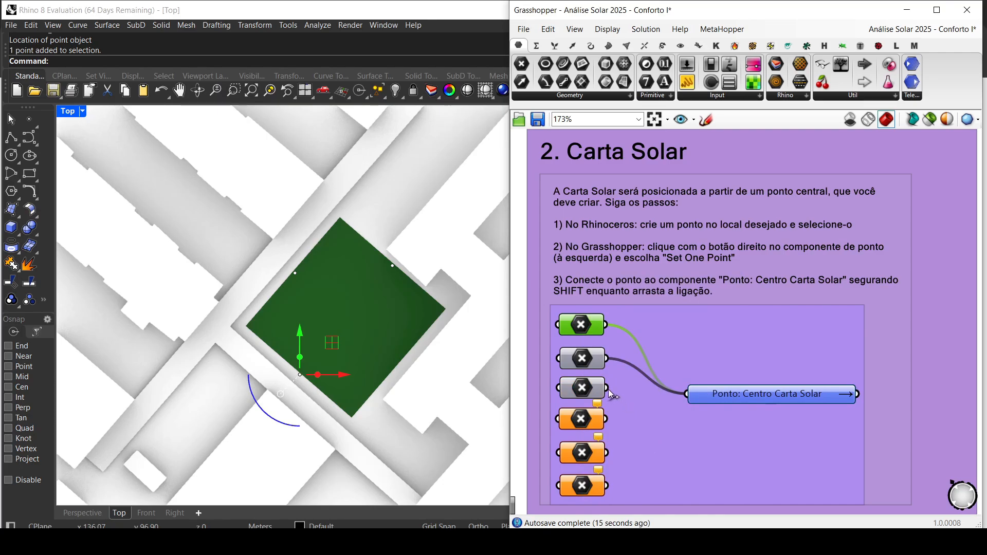
pyautogui.keyDown('shift'); pyautogui.moveTo(607, 389); pyautogui.dragTo(689, 397); pyautogui.keyUp('shift')
# Step: Place a point on the green lot's southeast edge and reference it through the fourth Point component wired to Ponto: Centro Carta Solar
pyautogui.click(29, 119)
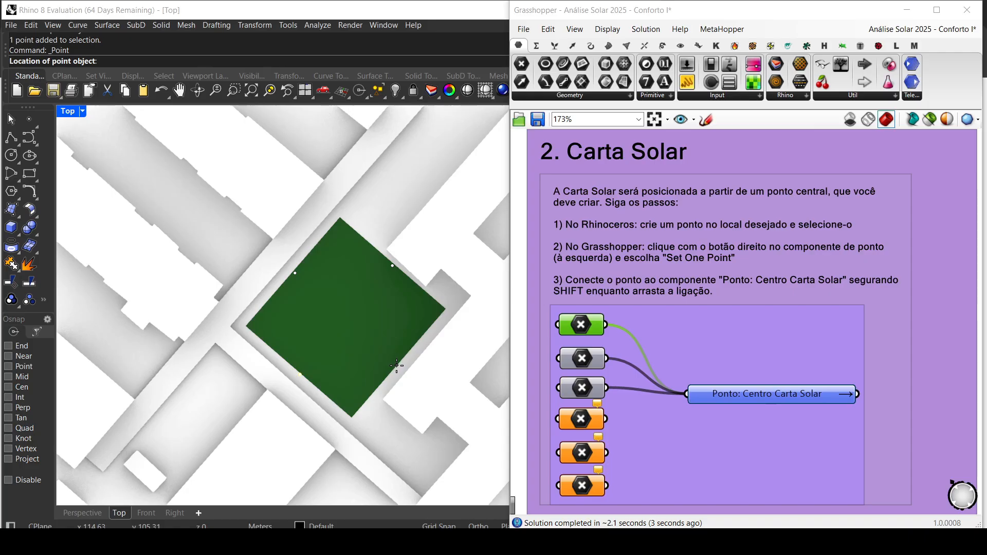
pyautogui.click(396, 366)
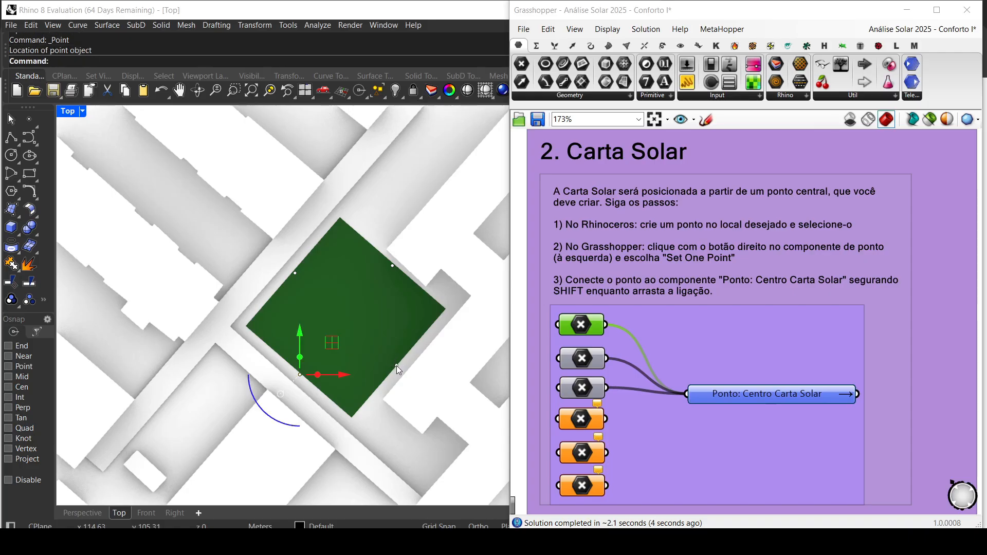
pyautogui.rightClick(585, 422)
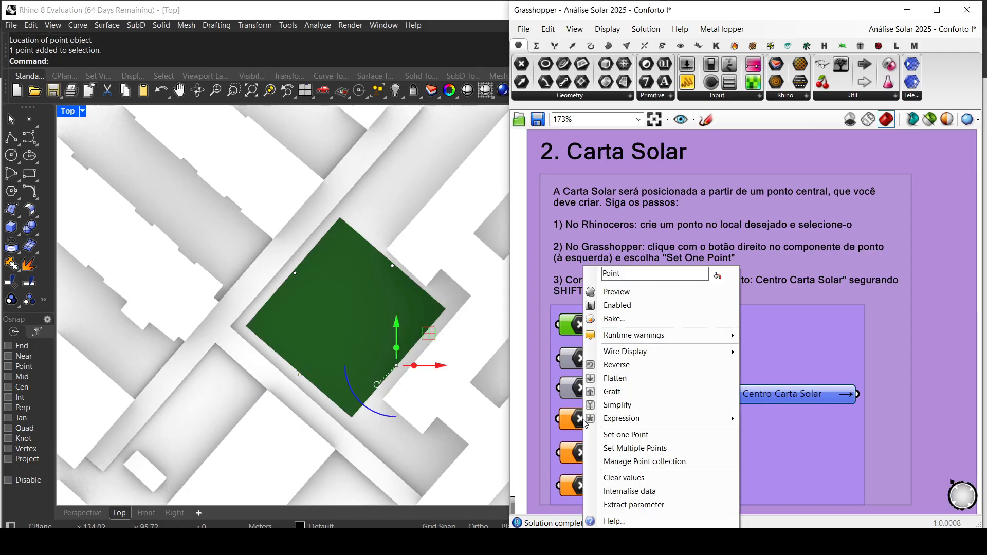
pyautogui.click(614, 437)
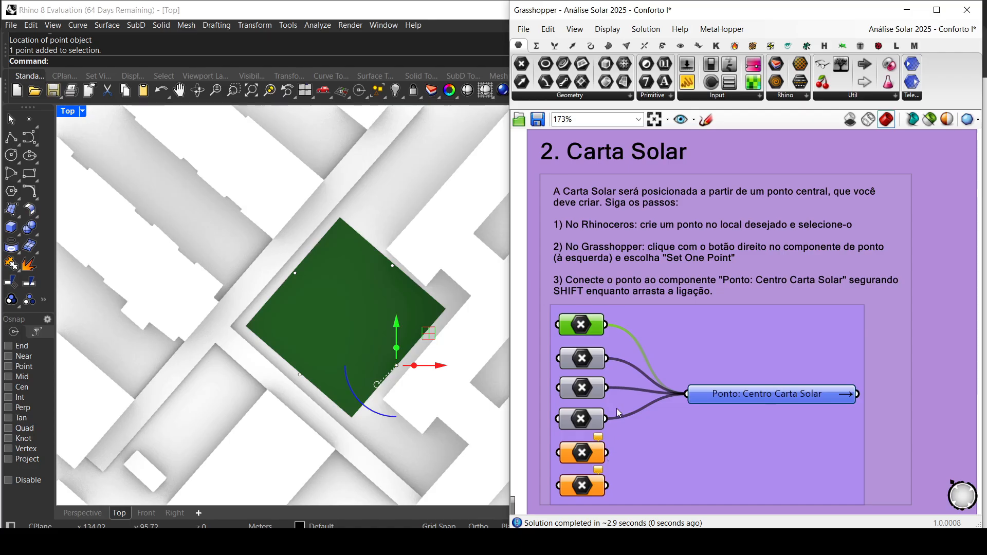
# Step: Try wiring the empty fifth Point component to Ponto: Centro Carta Solar, and restore the connections of the four assigned points
pyautogui.keyDown('shift'); pyautogui.moveTo(608, 451); pyautogui.dragTo(688, 400); pyautogui.keyUp('shift')
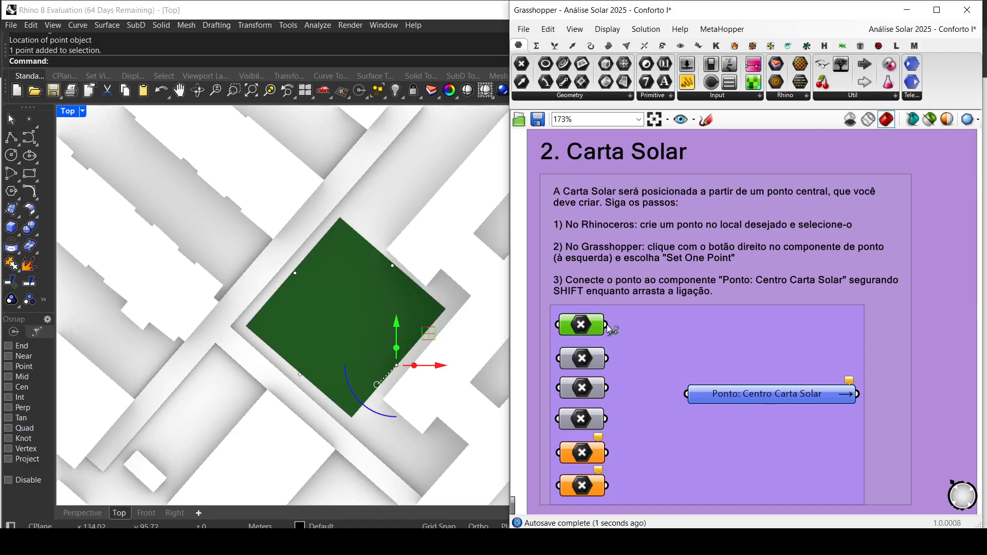
pyautogui.moveTo(608, 329); pyautogui.dragTo(687, 394)
pyautogui.keyDown('shift'); pyautogui.moveTo(607, 363); pyautogui.dragTo(679, 393); pyautogui.keyUp('shift')
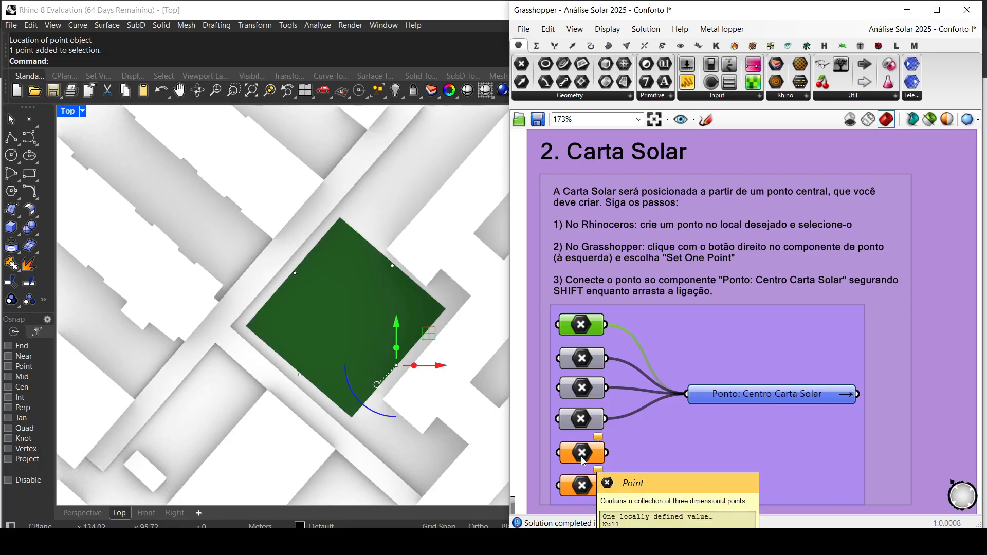
pyautogui.click(540, 366)
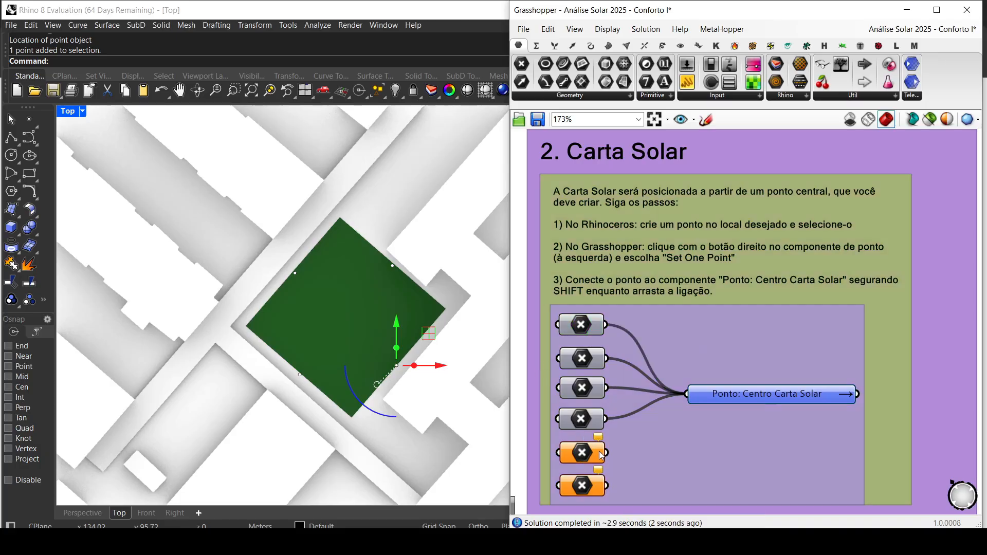
# Step: Review the four assigned Point components feeding Ponto: Centro Carta Solar and clear the object selection in Rhino
pyautogui.moveTo(598, 440)
pyautogui.click(586, 421)
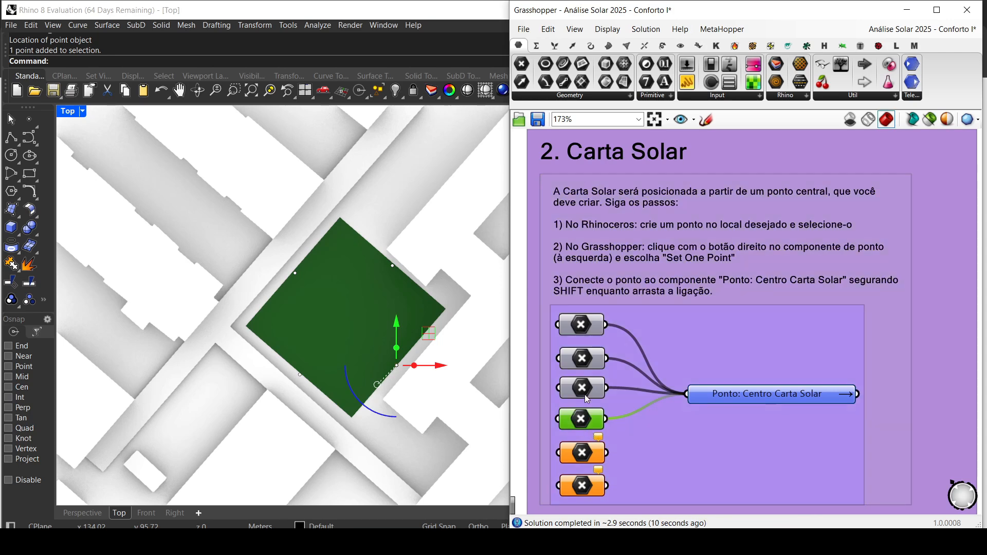
pyautogui.click(574, 456)
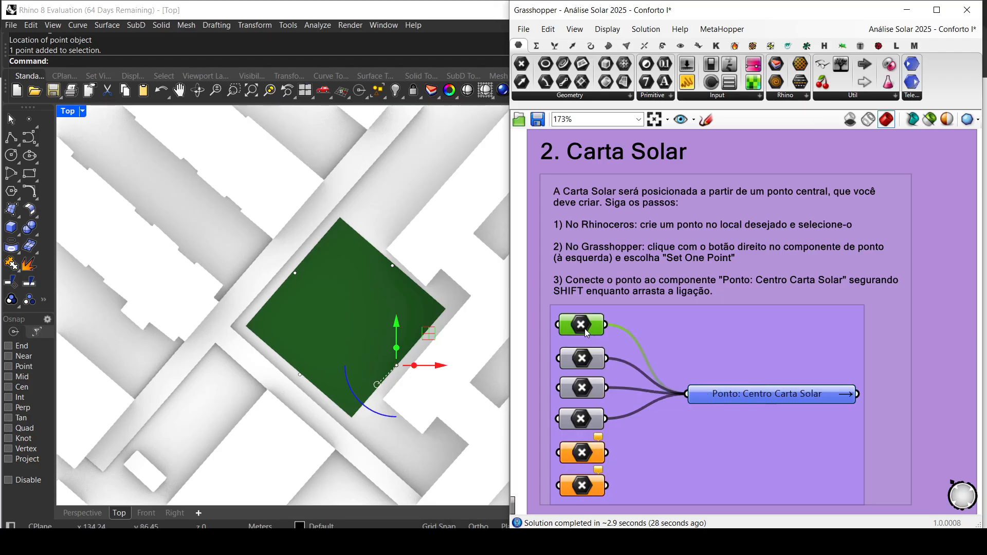
pyautogui.click(589, 360)
pyautogui.click(590, 393)
pyautogui.click(587, 425)
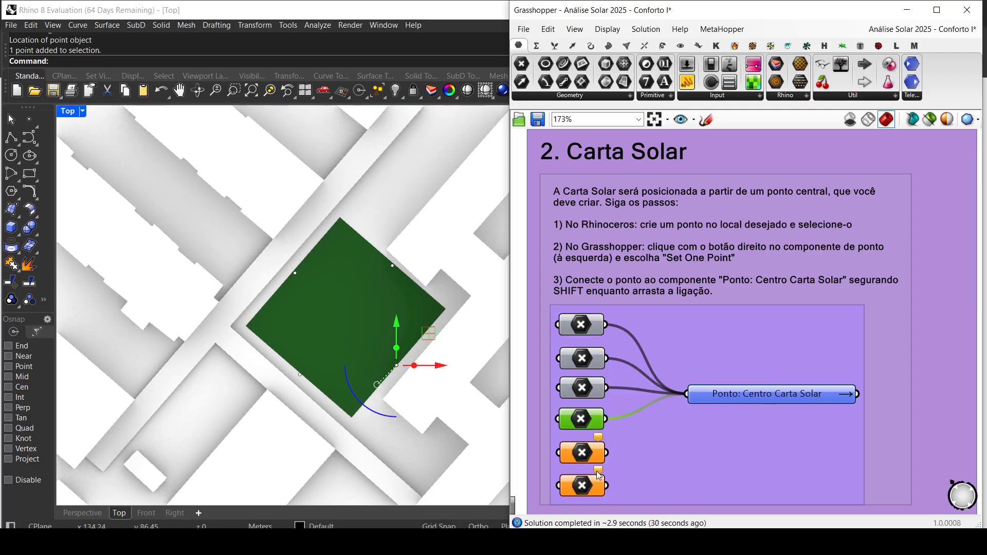
pyautogui.click(699, 414)
pyautogui.click(380, 213)
pyautogui.press('Escape')
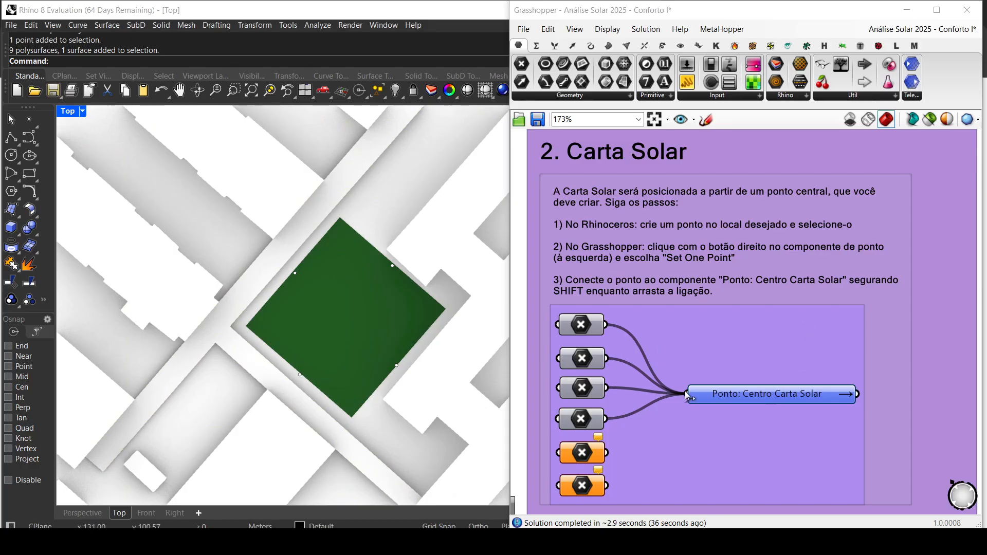
# Step: Set Carta Solar to ATIVADA and view the full sun-path diagrams over the site in Rhino
pyautogui.scroll(-2, 684, 396)
pyautogui.moveTo(668, 439); pyautogui.dragTo(662, 250, button='right')
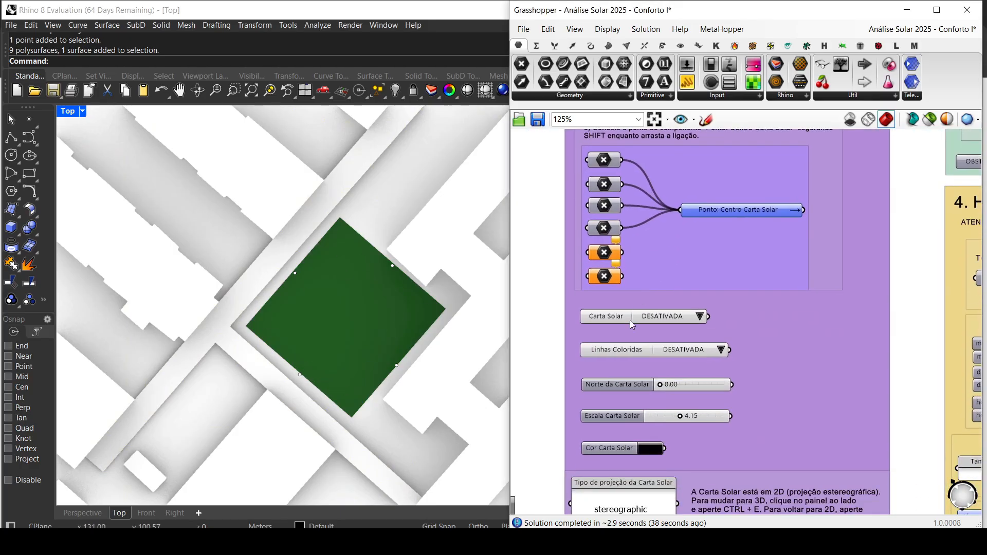
pyautogui.scroll(3, 631, 323)
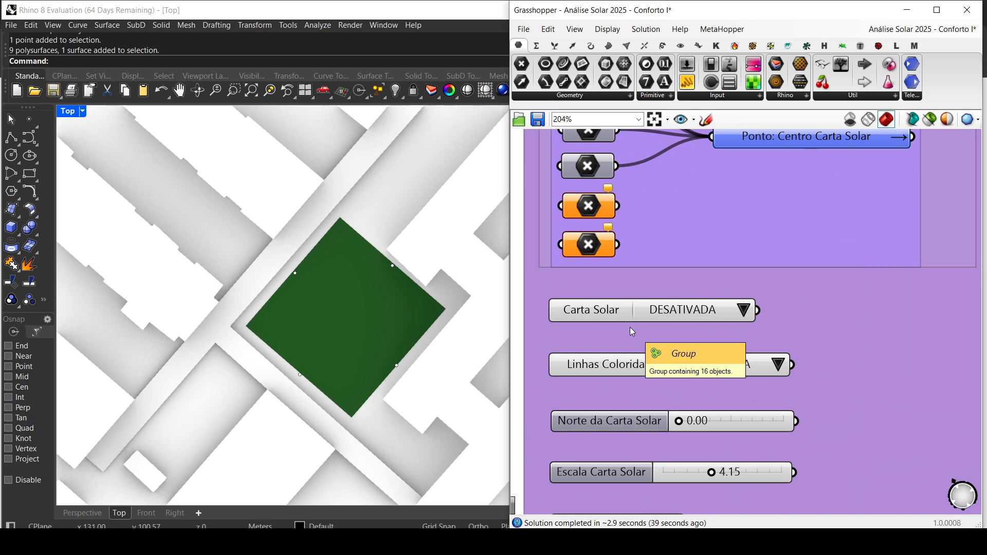
pyautogui.click(745, 311)
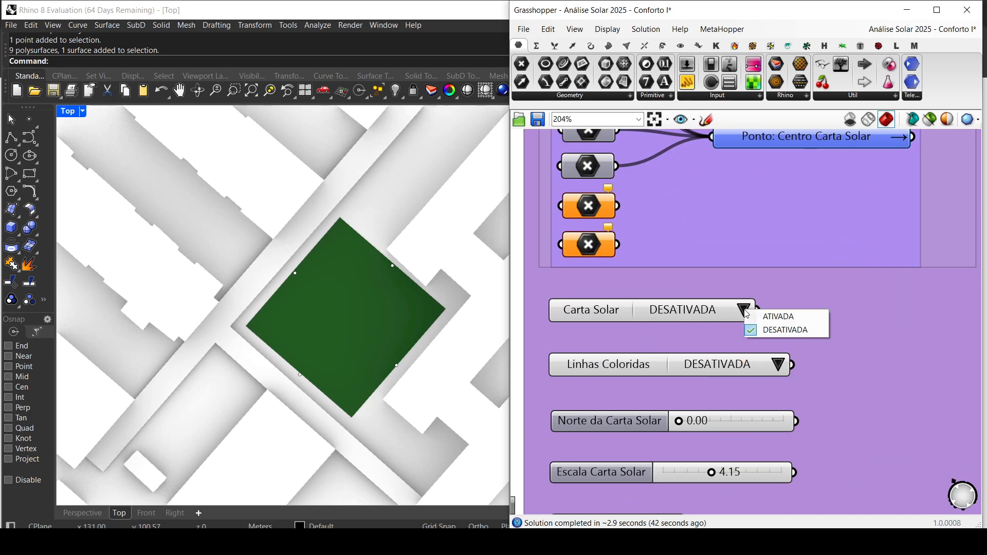
pyautogui.click(782, 316)
pyautogui.scroll(-5, 336, 310)
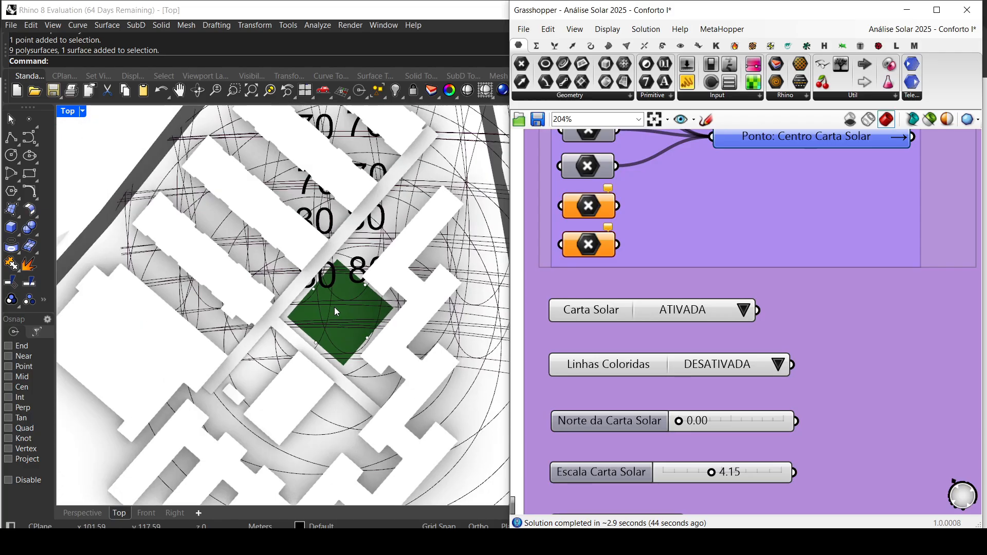
pyautogui.scroll(-4, 336, 312)
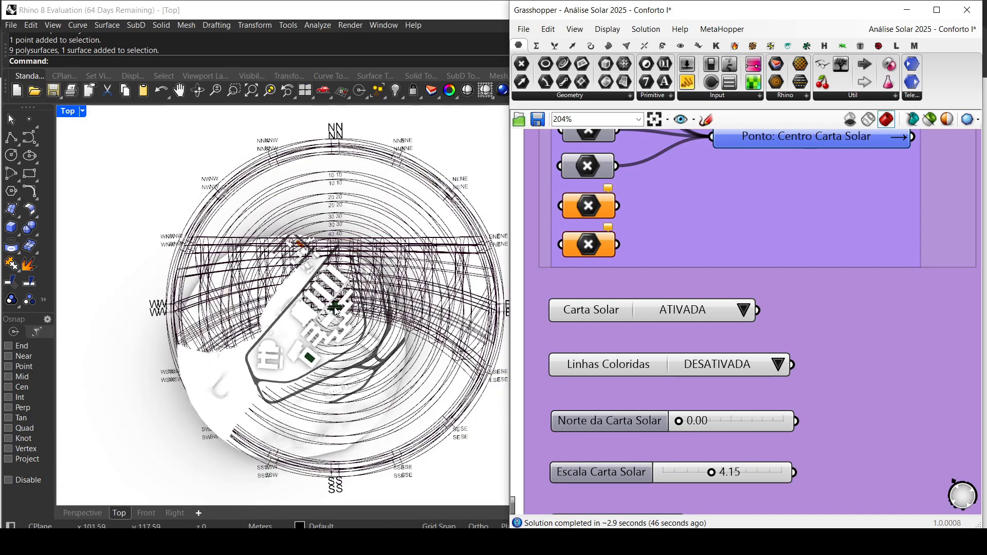
# Step: Set Escala Carta Solar to 0.20 and check the diagram size over the green lot
pyautogui.click(590, 476)
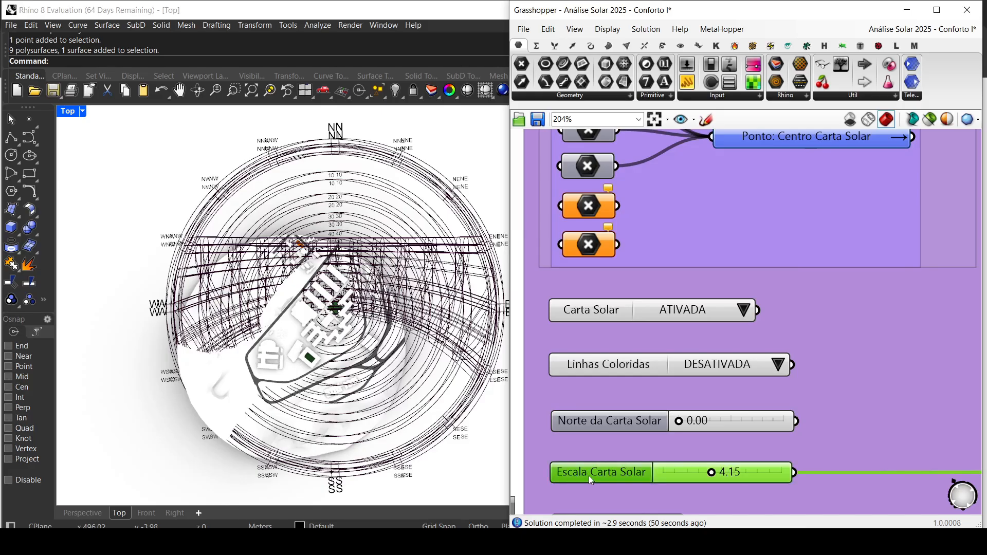
pyautogui.doubleClick(725, 474)
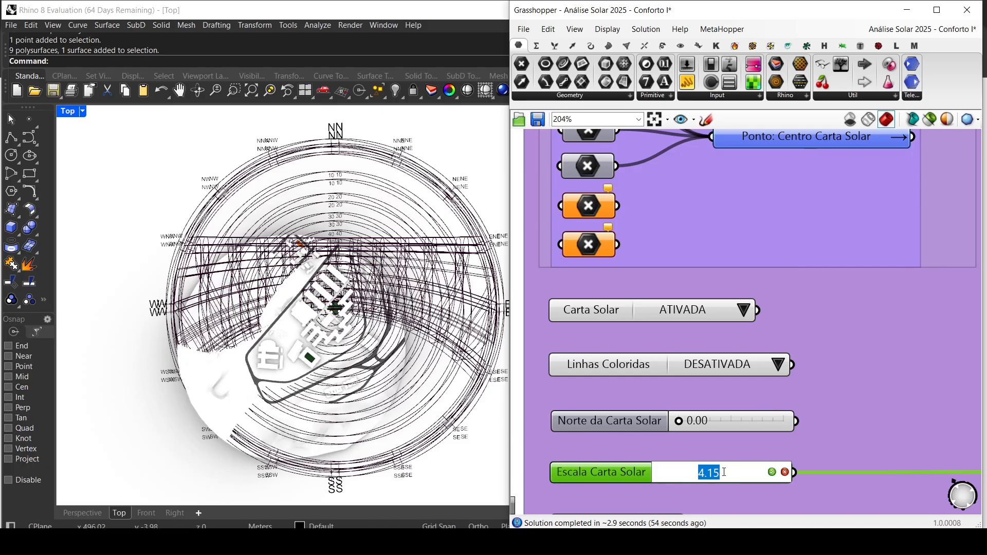
pyautogui.write('.2')
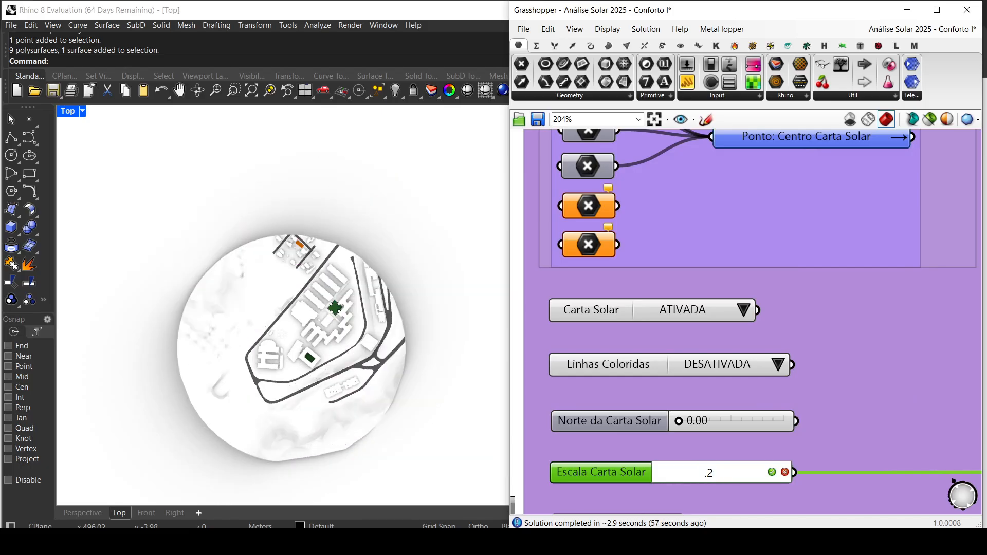
pyautogui.press('Return')
pyautogui.scroll(6, 342, 344)
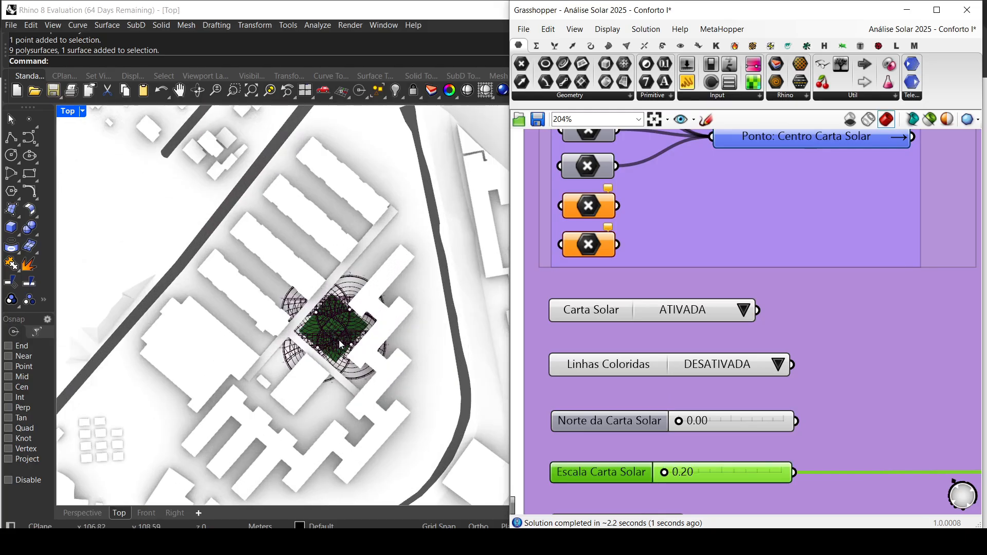
pyautogui.scroll(4, 342, 343)
# Step: Reduce Escala Carta Solar to 0.10 and inspect the four diagrams against the green lot and surrounding site
pyautogui.doubleClick(683, 471)
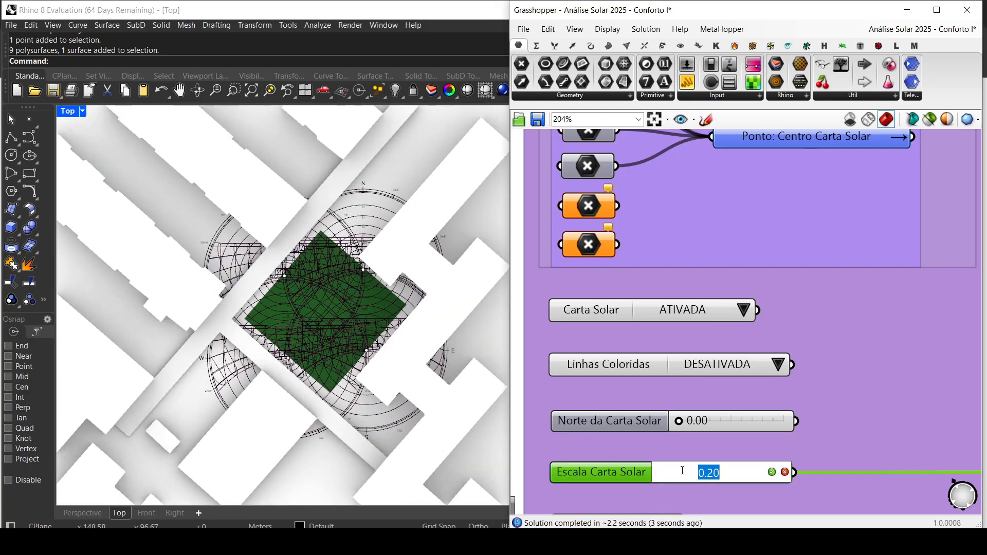
pyautogui.write('0.05')
pyautogui.press('Return')
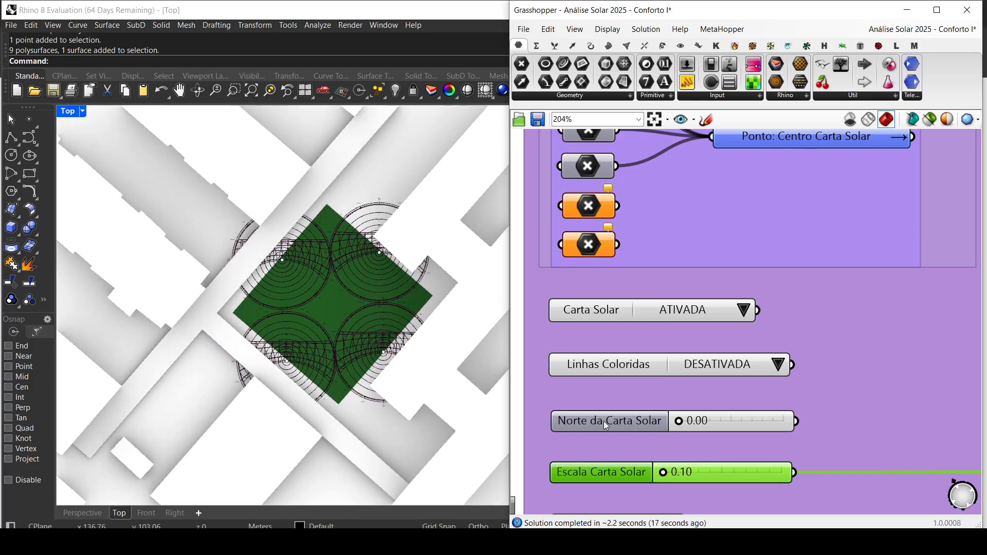
pyautogui.scroll(-8, 354, 364)
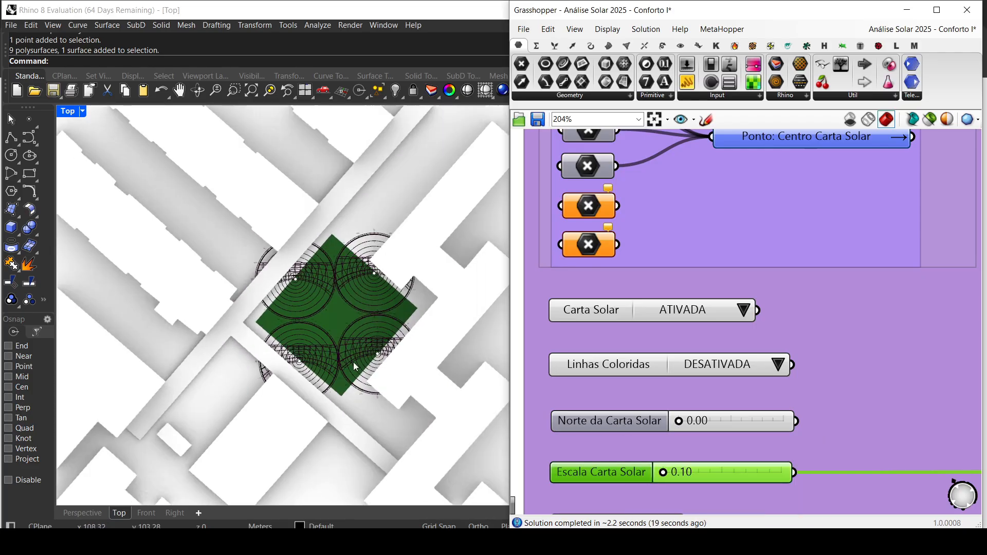
pyautogui.scroll(-5, 353, 364)
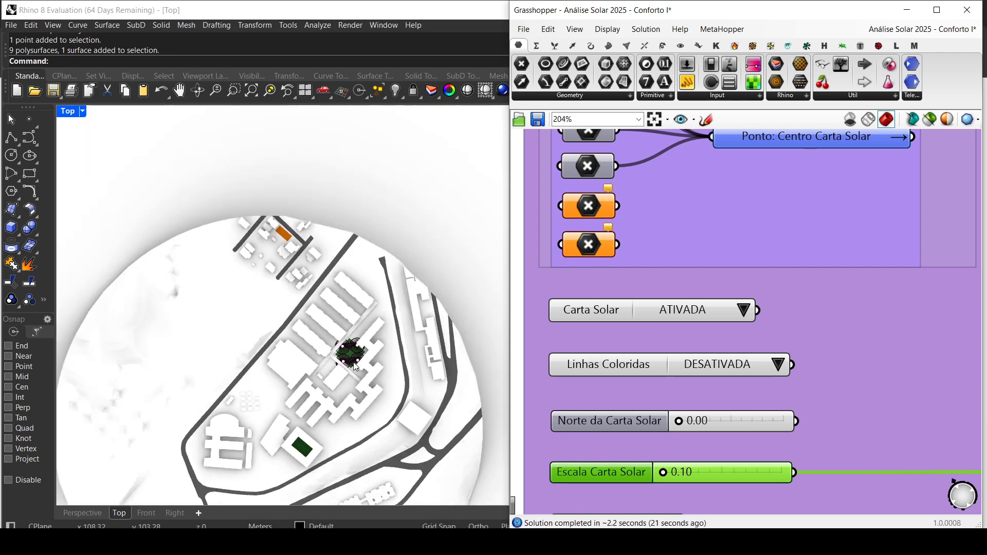
pyautogui.scroll(4, 353, 365)
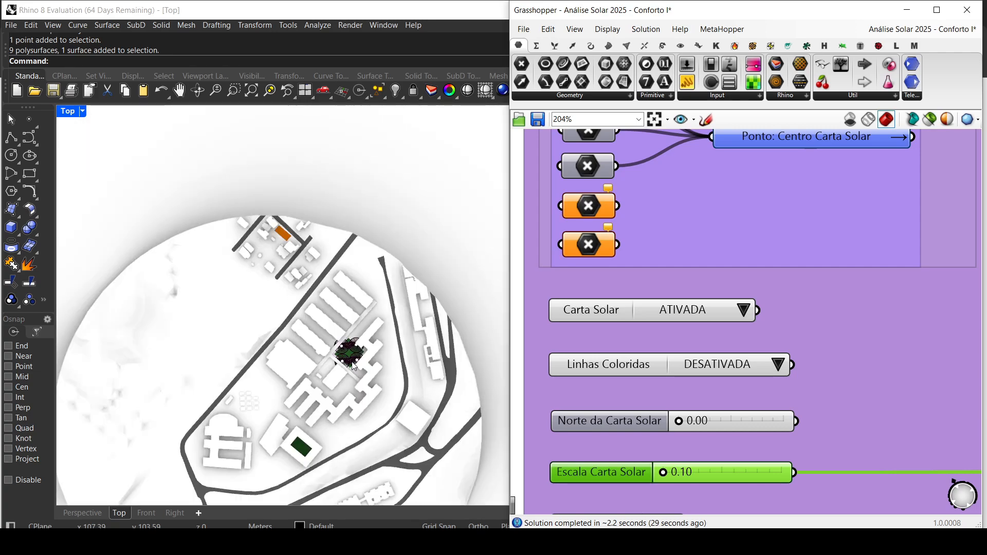
pyautogui.scroll(-2, 353, 364)
pyautogui.scroll(10, 354, 365)
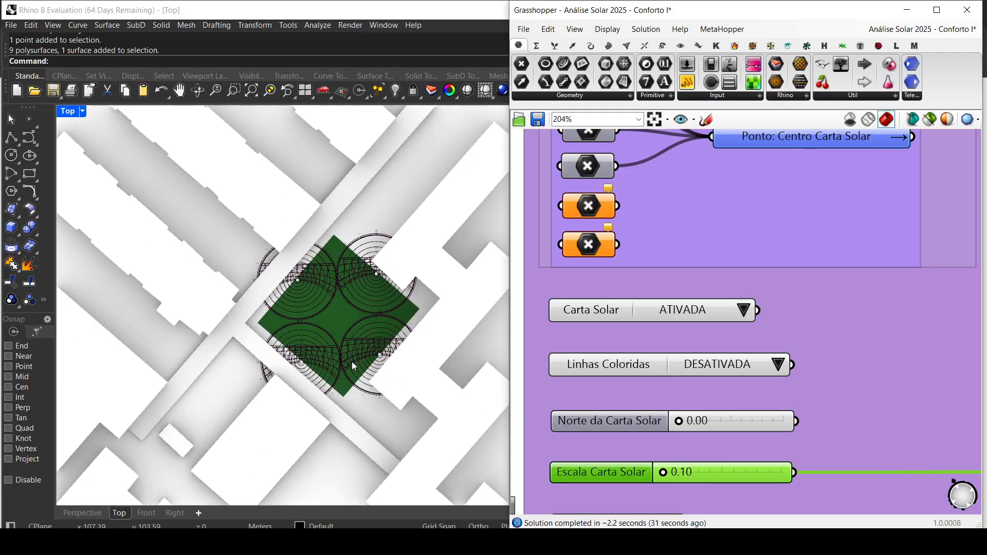
pyautogui.scroll(2, 371, 252)
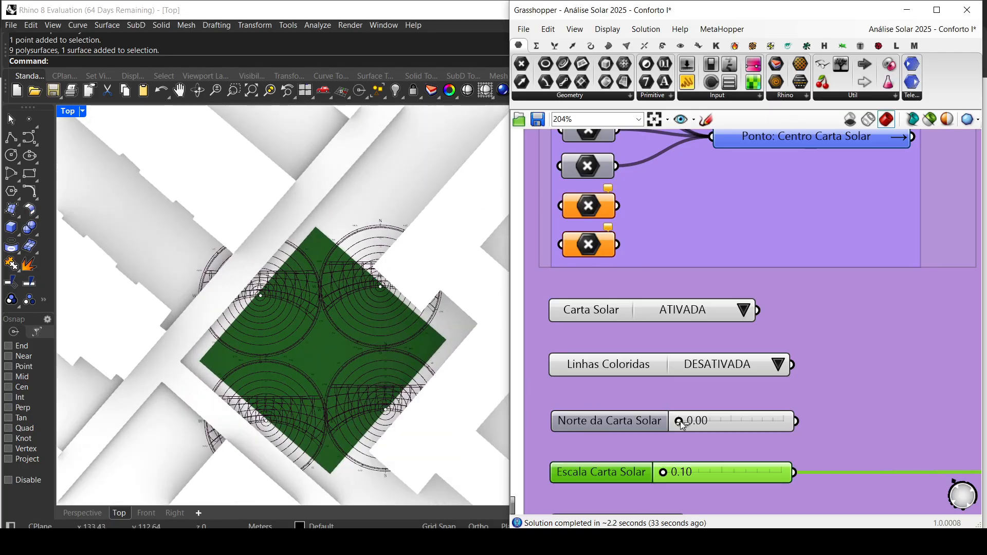
# Step: Try rotating the diagrams with Norte da Carta Solar at about 70.75, and return it to 0.00
pyautogui.moveTo(680, 421); pyautogui.dragTo(776, 425)
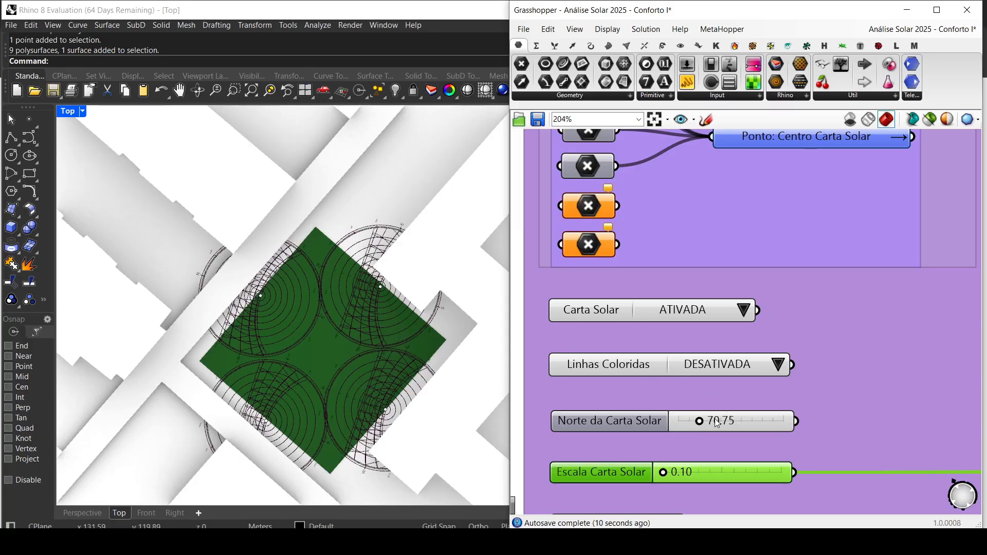
pyautogui.moveTo(699, 423); pyautogui.dragTo(634, 424)
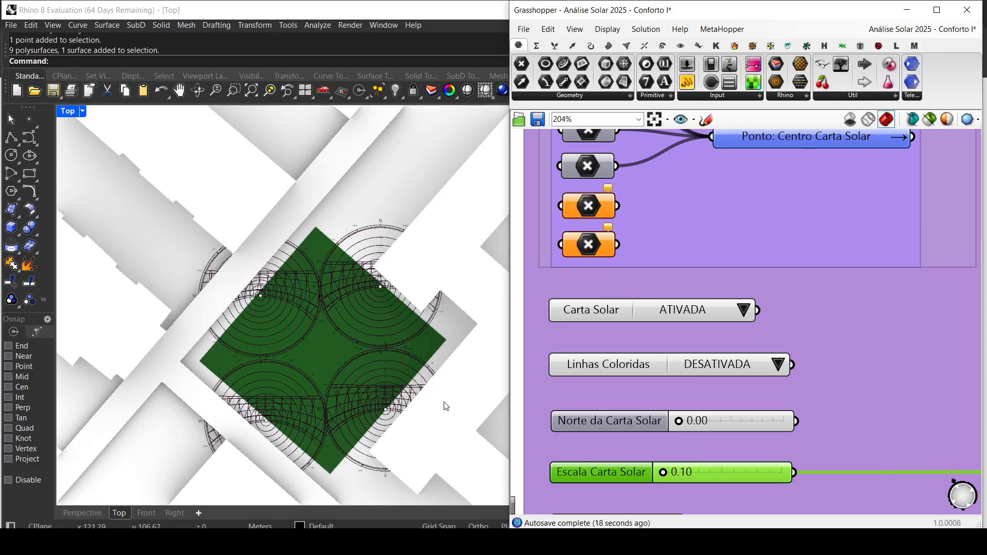
# Step: Set Linhas Coloridas to ATIVADA and view the coloured sun paths on the green lot
pyautogui.click(780, 370)
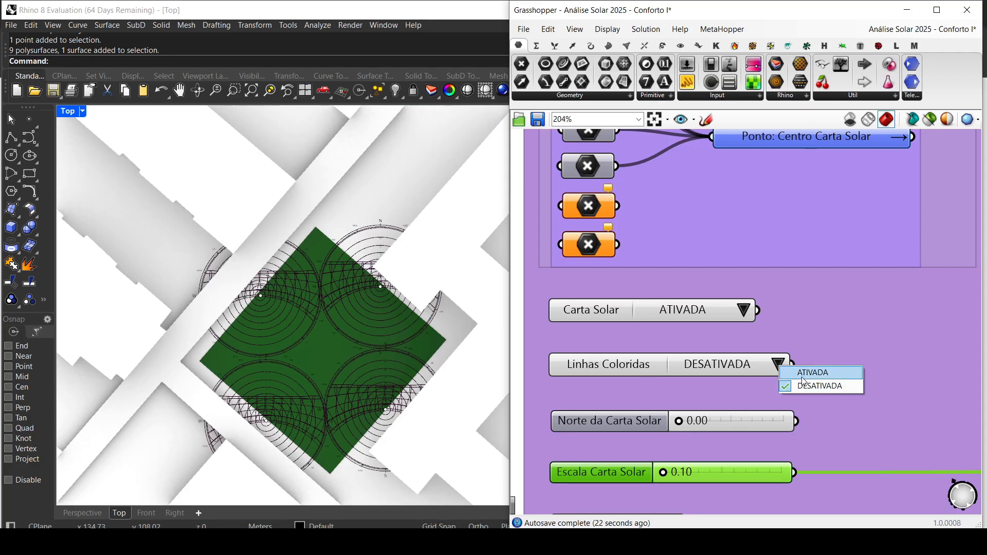
pyautogui.click(801, 377)
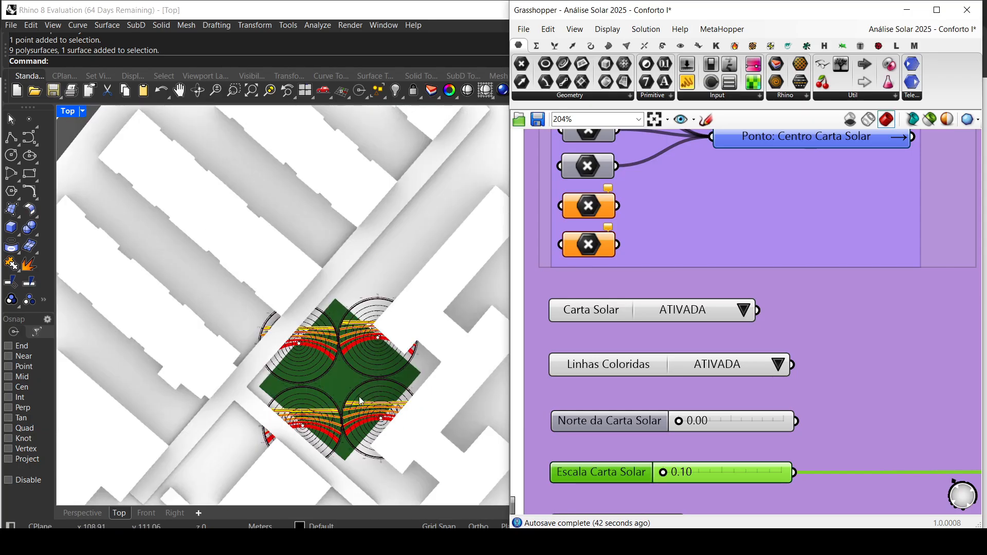
pyautogui.moveTo(364, 399); pyautogui.dragTo(330, 345, button='right')
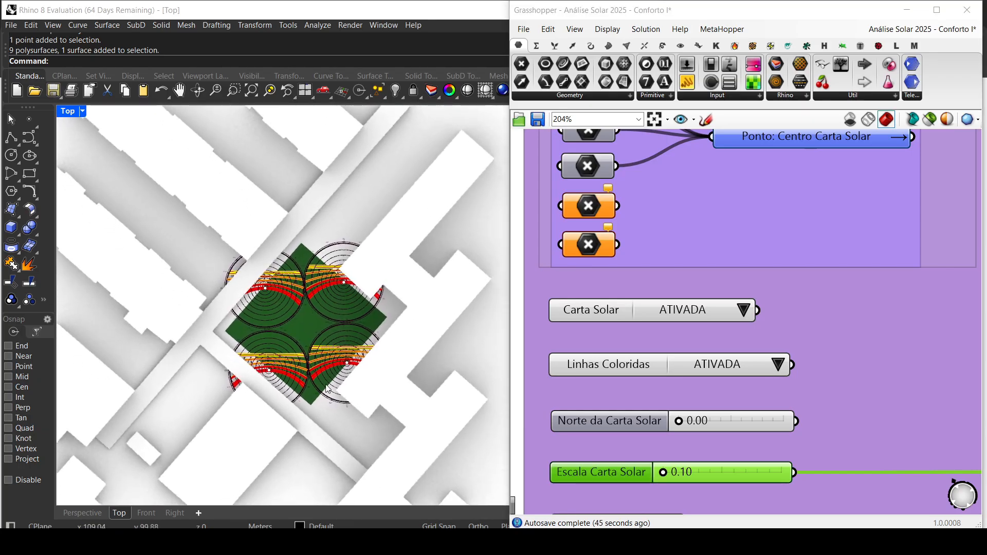
pyautogui.scroll(-3, 328, 390)
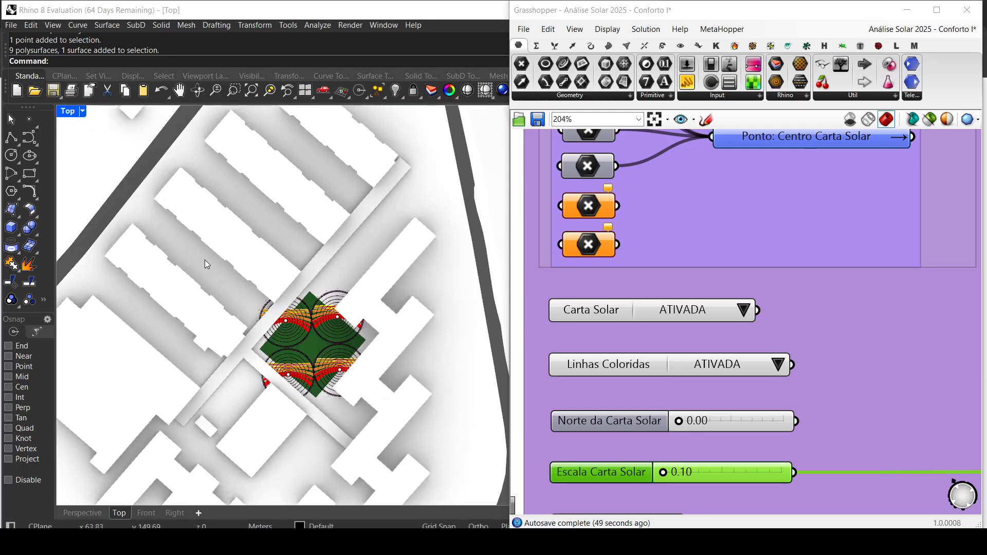
pyautogui.scroll(3, 296, 308)
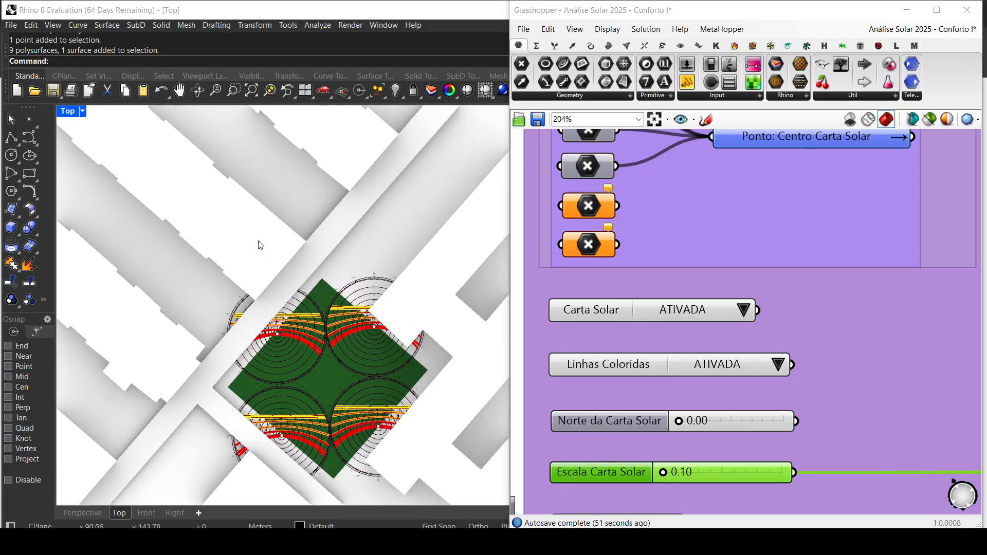
# Step: Select the building surfaces on the EDIFICAÇÕES layer and hide them
pyautogui.hotkey('ctrl', 'a')
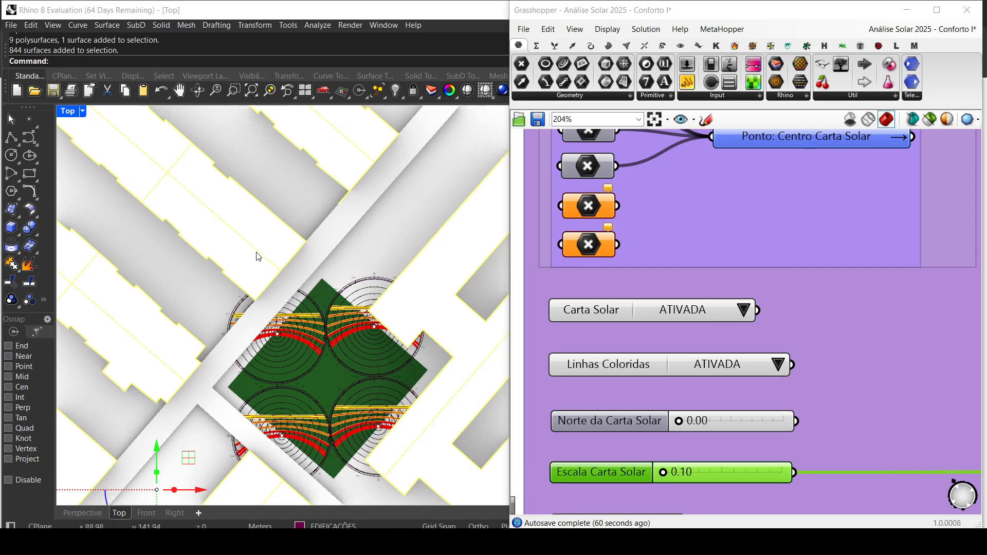
pyautogui.middleClick(255, 254)
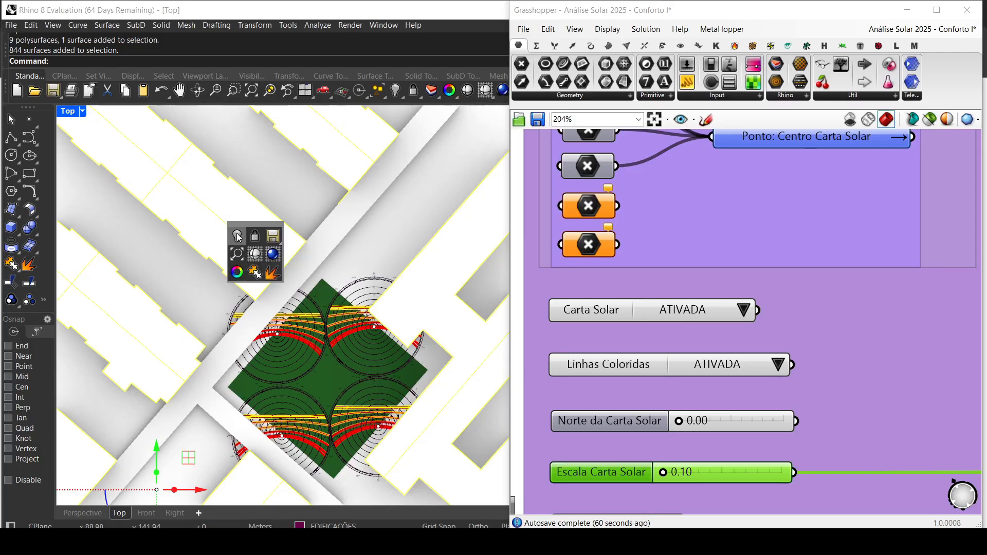
pyautogui.click(237, 237)
# Step: Hide the walkway surface beside the green lot and the surrounding terrain objects to leave the four sun-path diagrams unobstructed
pyautogui.click(217, 374)
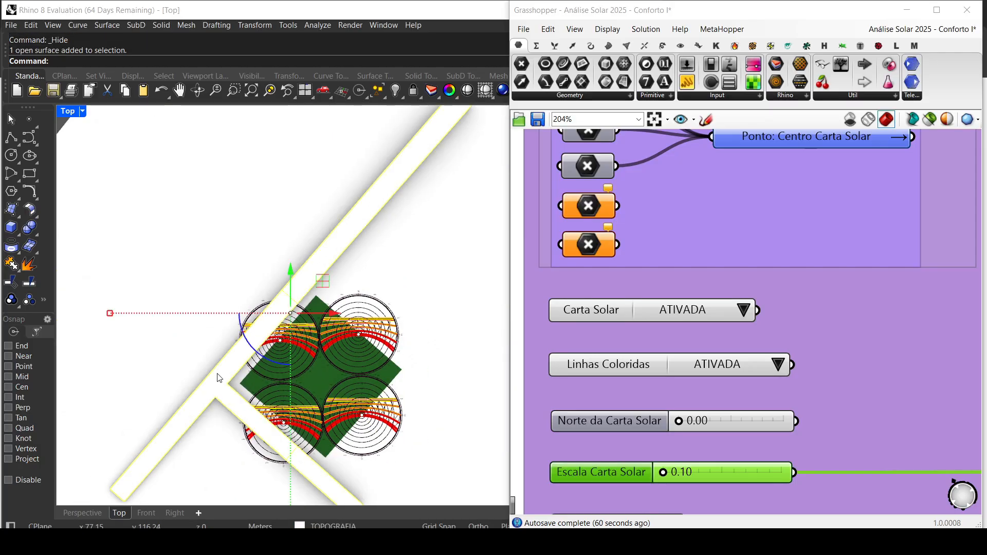
pyautogui.middleClick(217, 374)
pyautogui.click(200, 357)
pyautogui.click(218, 375)
pyautogui.middleClick(218, 374)
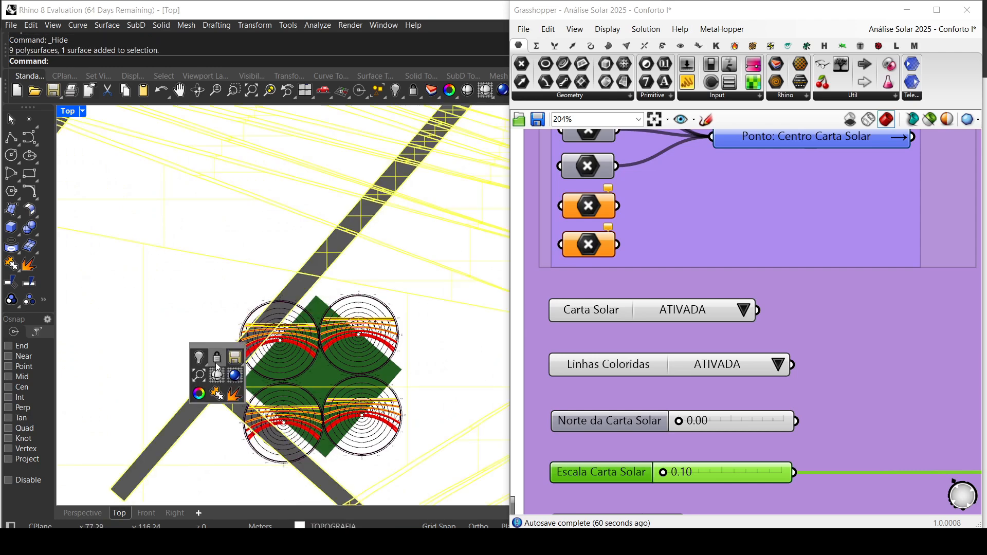
pyautogui.click(198, 357)
pyautogui.scroll(4, 355, 410)
pyautogui.moveTo(355, 411); pyautogui.dragTo(359, 355, button='right')
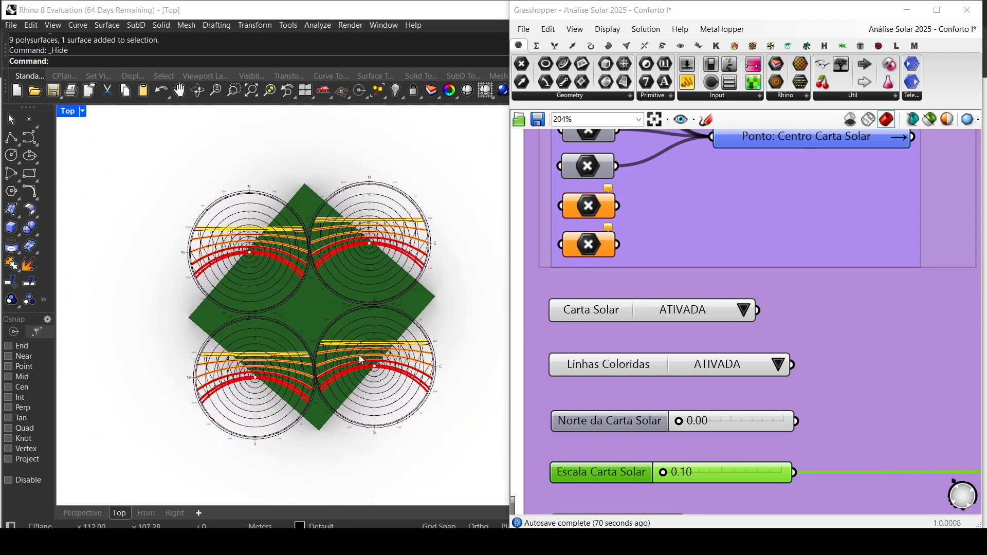
# Step: Show all hidden site objects again around the green lot
pyautogui.middleClick(266, 170)
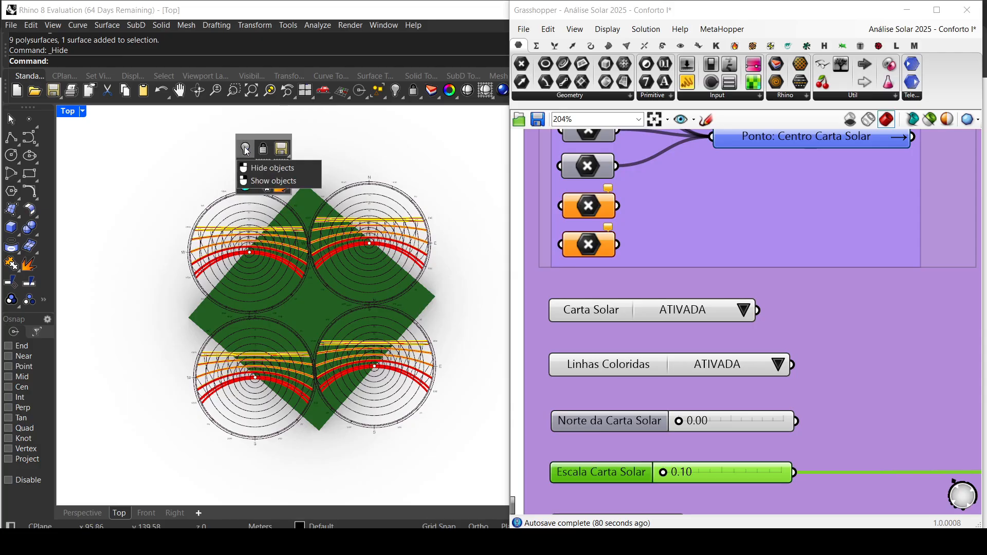
pyautogui.rightClick(246, 150)
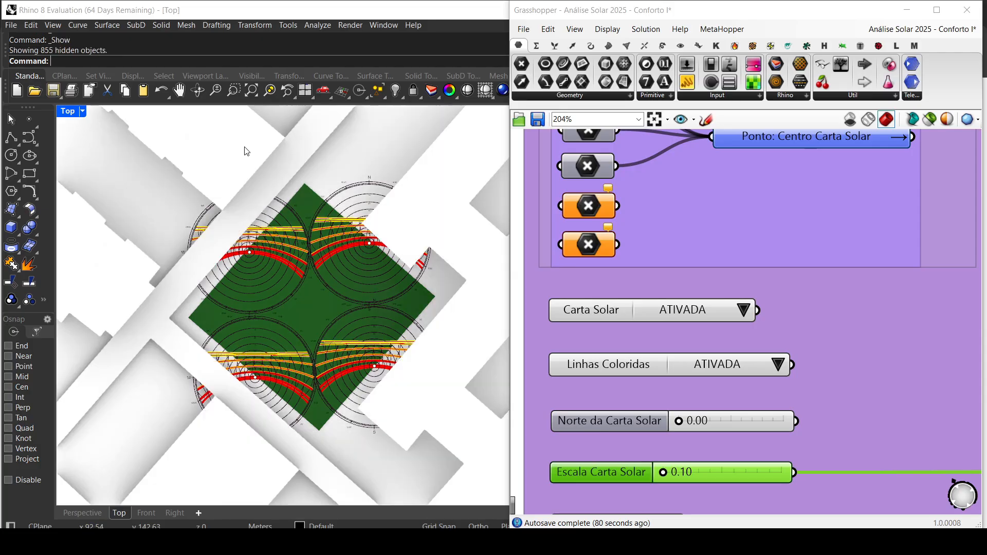
pyautogui.scroll(-5, 279, 280)
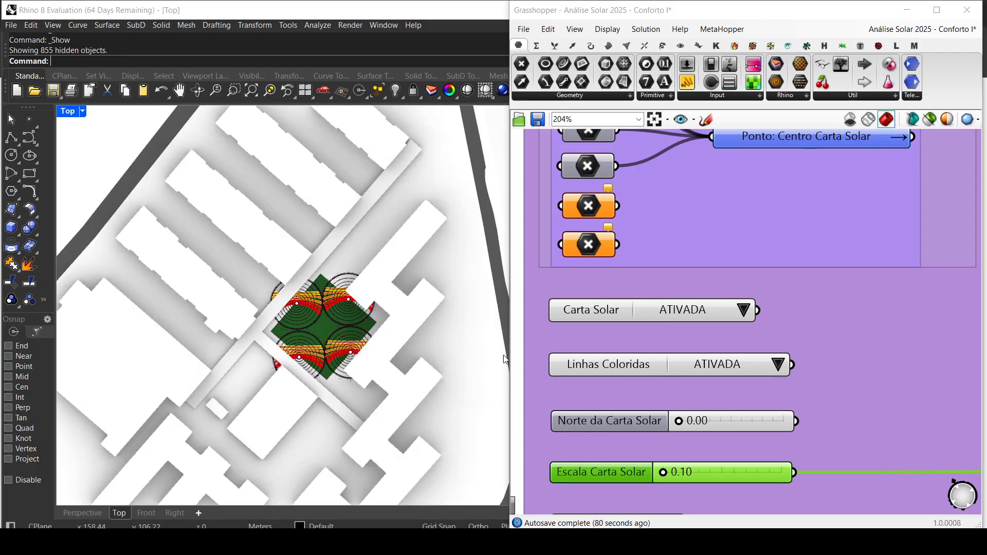
# Step: Recolour the Carta Solar with a magenta of hue 320°, saturation 96 and value 93
pyautogui.scroll(-1, 721, 371)
pyautogui.scroll(-2, 721, 372)
pyautogui.moveTo(697, 447); pyautogui.dragTo(674, 317, button='right')
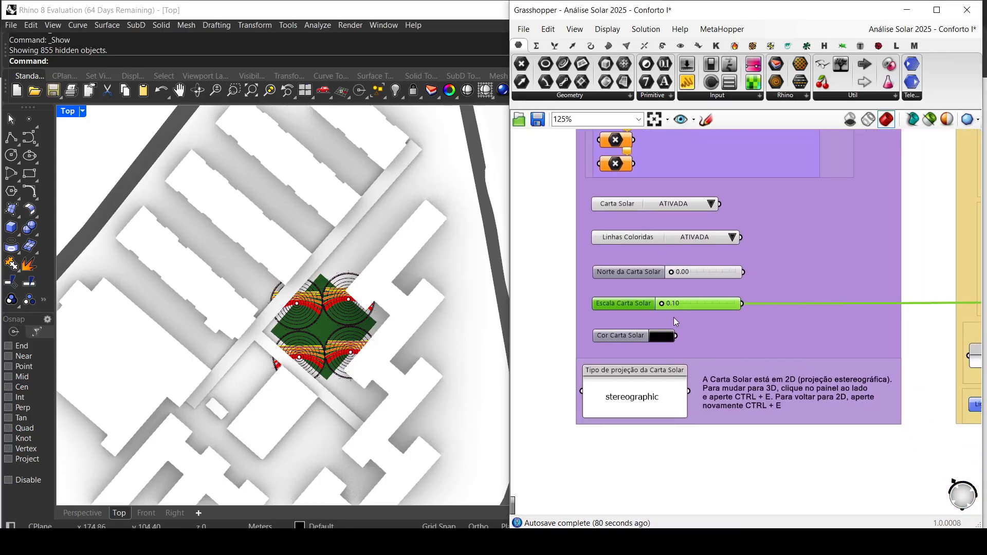
pyautogui.scroll(1, 649, 360)
pyautogui.scroll(3, 653, 337)
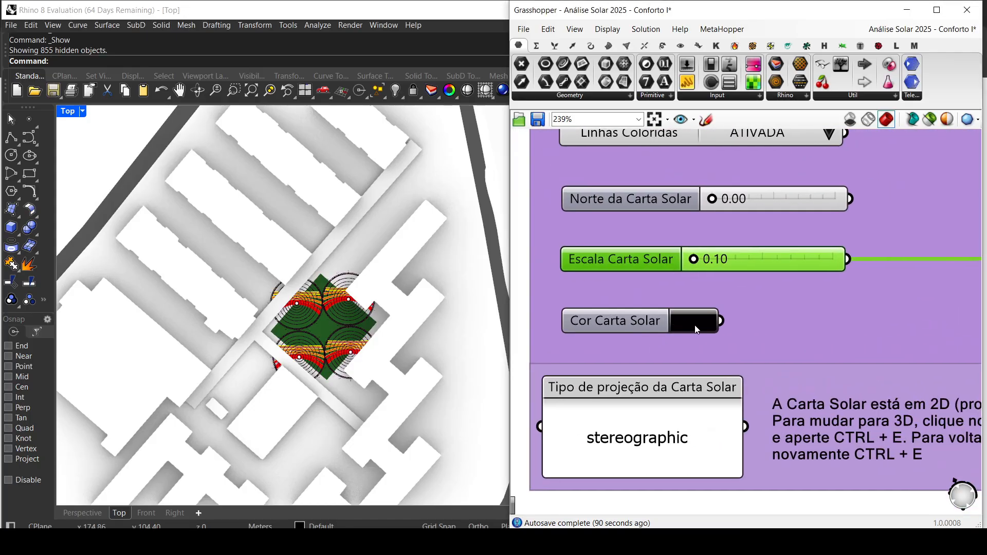
pyautogui.click(697, 329)
pyautogui.click(738, 334)
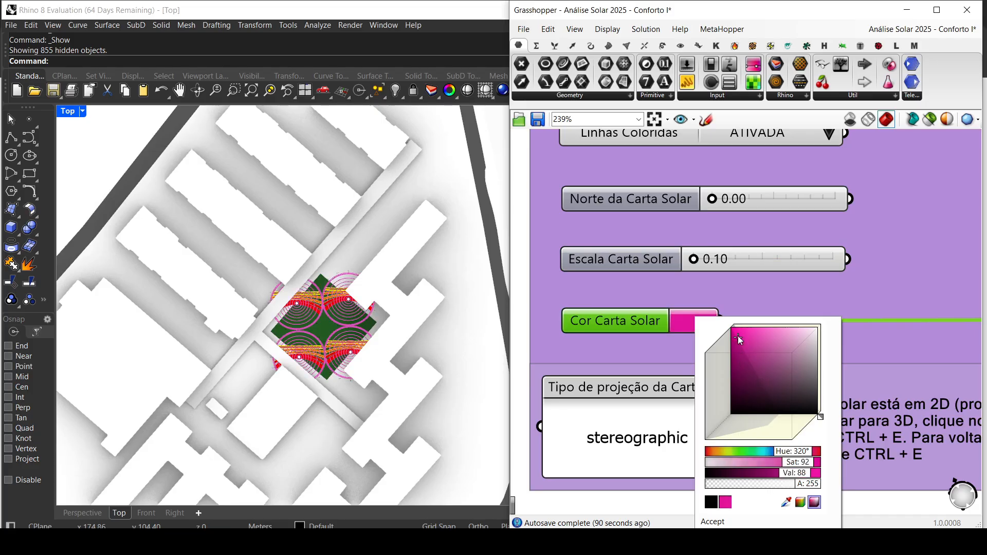
pyautogui.moveTo(739, 334); pyautogui.dragTo(734, 333)
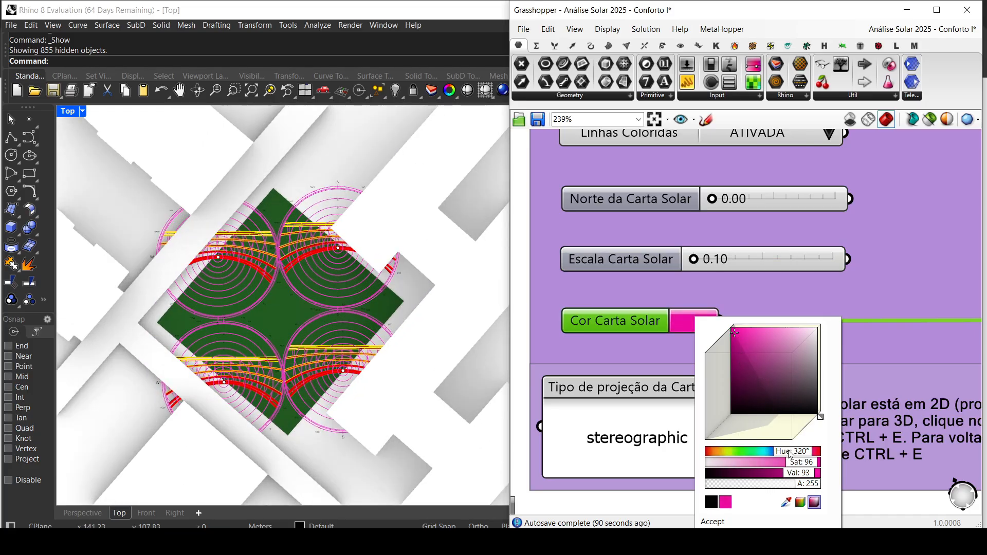
# Step: Return the Cor Carta Solar colour to black with hue 360°, saturation 0 and value 0
pyautogui.moveTo(790, 454); pyautogui.dragTo(840, 454)
pyautogui.moveTo(811, 405); pyautogui.dragTo(828, 414)
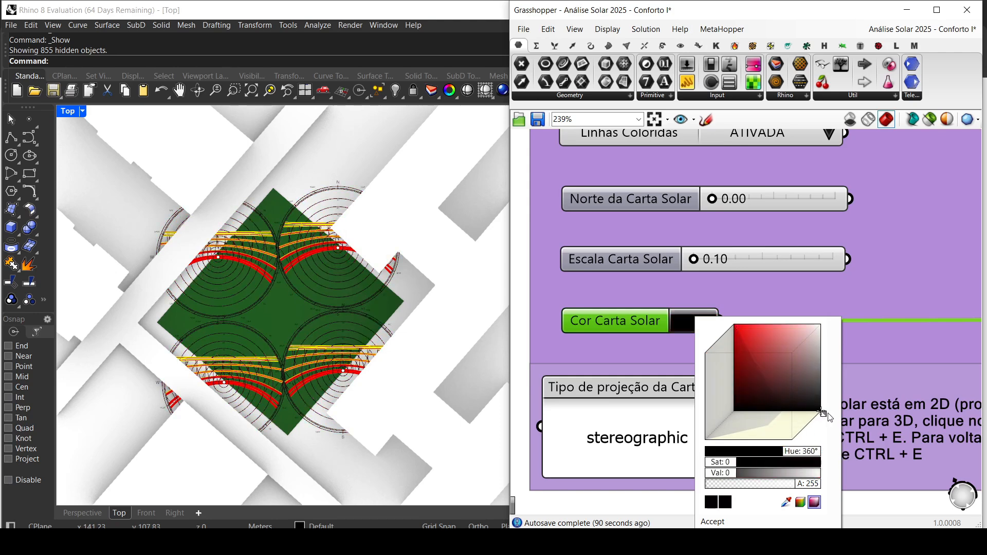
pyautogui.click(526, 356)
# Step: Switch Rhino from the Top view to a full-size Perspective view of the whole site
pyautogui.scroll(-3, 671, 423)
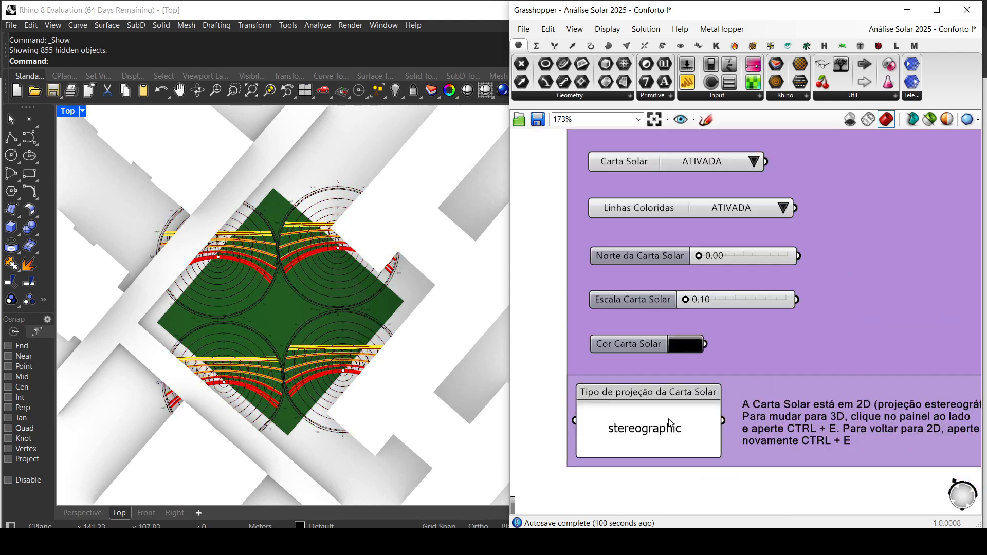
pyautogui.moveTo(671, 423); pyautogui.dragTo(631, 388, button='right')
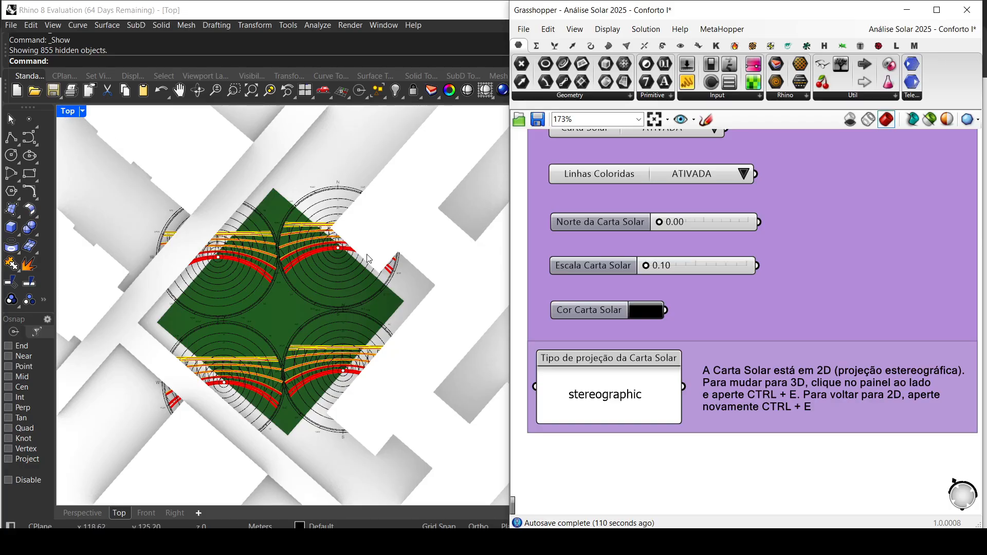
pyautogui.doubleClick(67, 111)
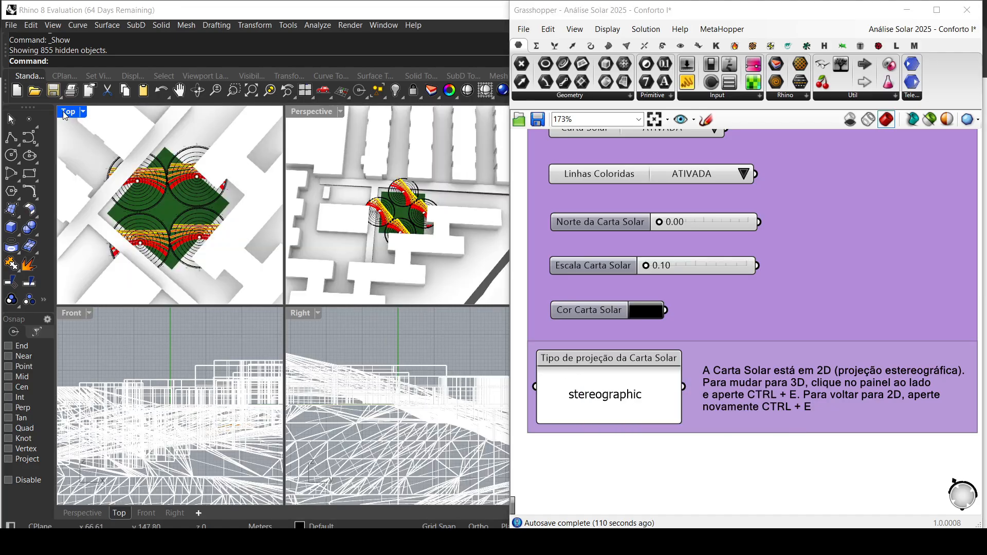
pyautogui.doubleClick(312, 113)
pyautogui.scroll(-7, 270, 355)
pyautogui.moveTo(270, 355); pyautogui.dragTo(285, 340, button='right')
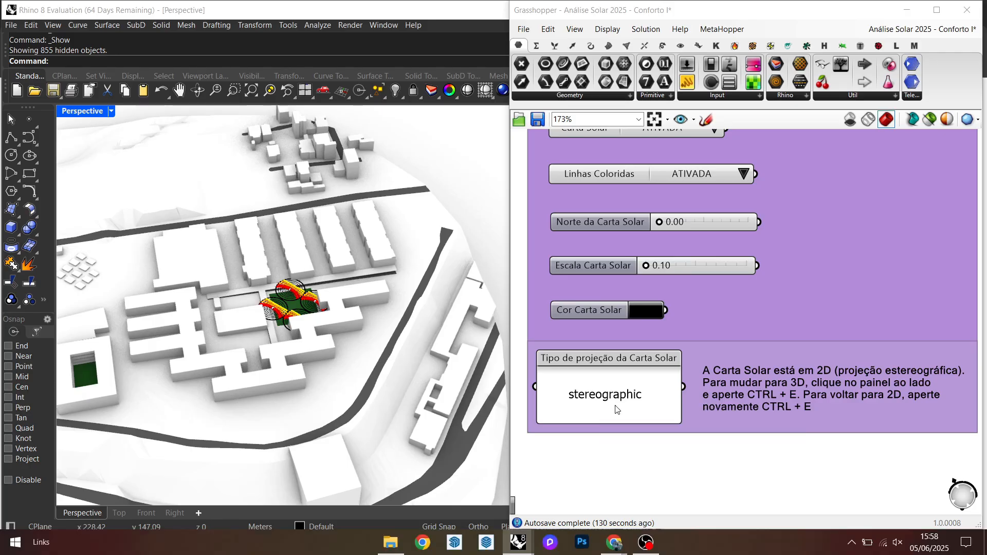
# Step: Disable the Tipo de projeção da Carta Solar panel to show the sun paths in 3D and inspect them on the green lot
pyautogui.click(611, 386)
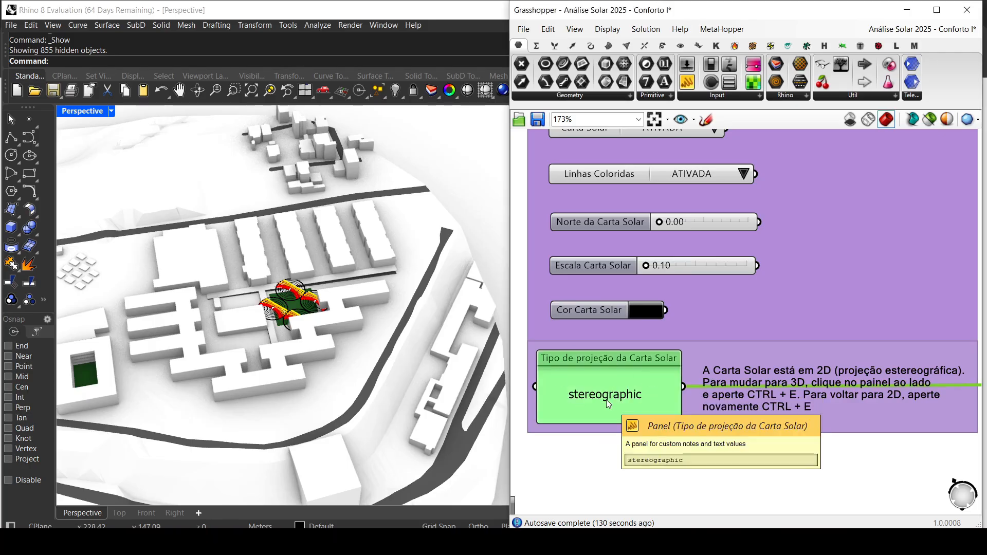
pyautogui.hotkey('ctrl', 'e')
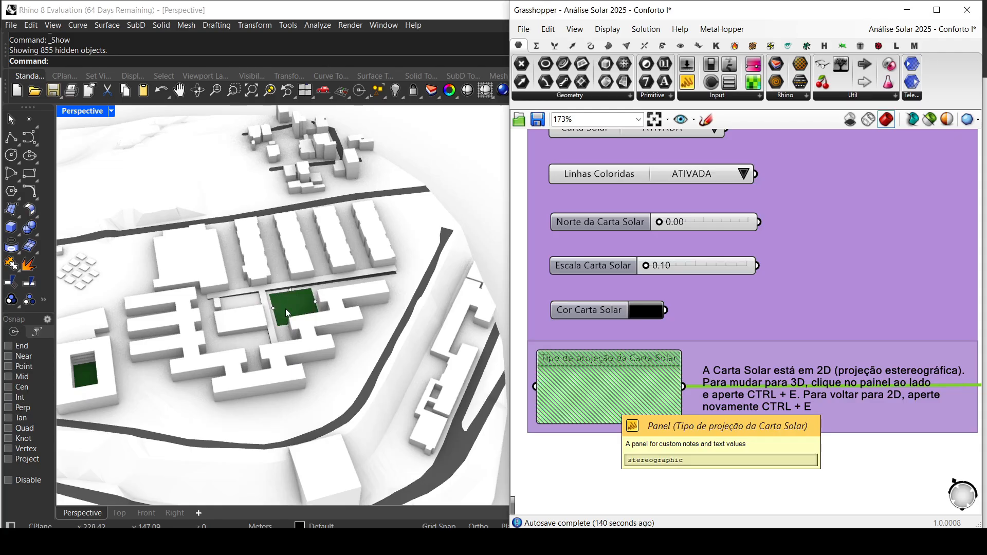
pyautogui.scroll(10, 288, 316)
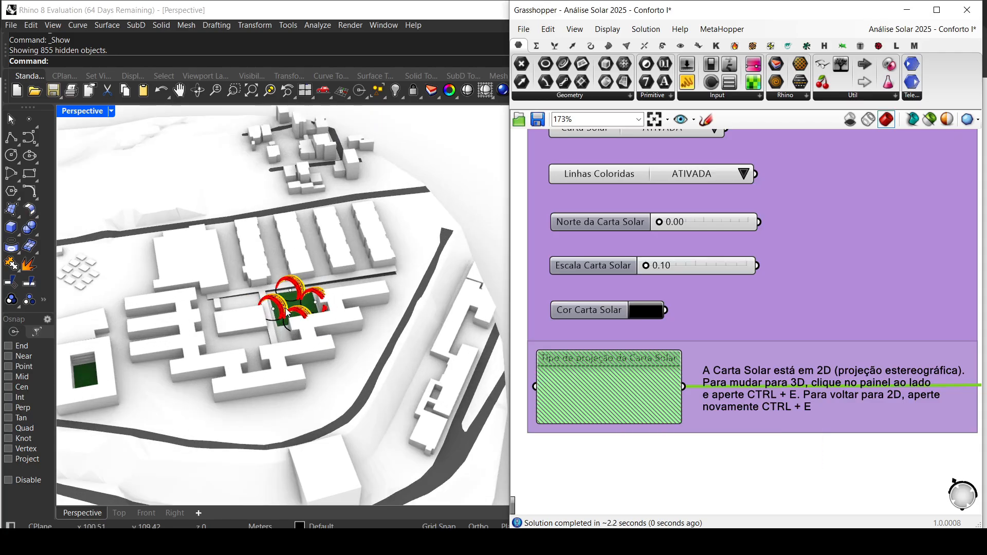
pyautogui.moveTo(293, 333); pyautogui.dragTo(319, 303, button='right')
pyautogui.keyDown('shift'); pyautogui.moveTo(382, 264); pyautogui.dragTo(332, 303, button='right'); pyautogui.keyUp('shift')
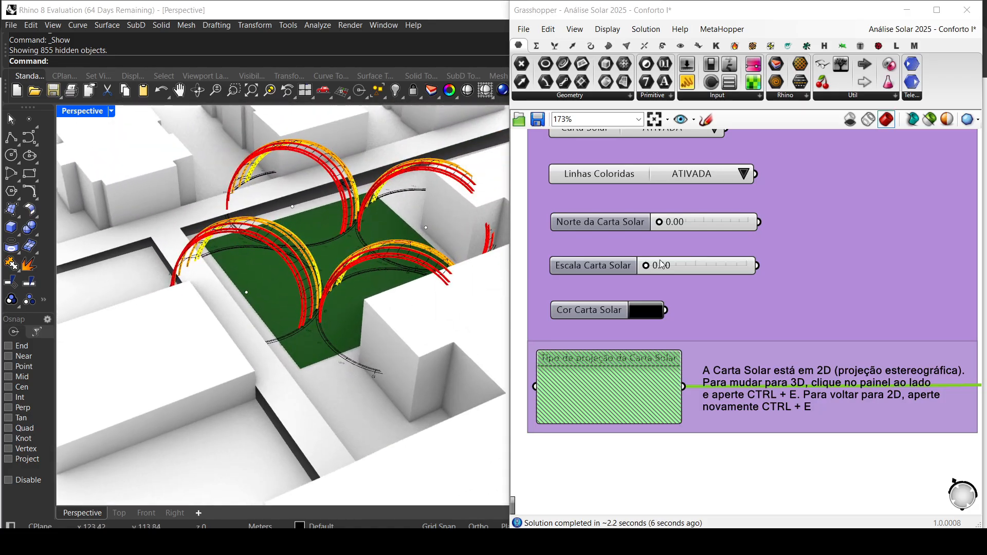
pyautogui.scroll(-7, 320, 287)
pyautogui.scroll(-10, 322, 291)
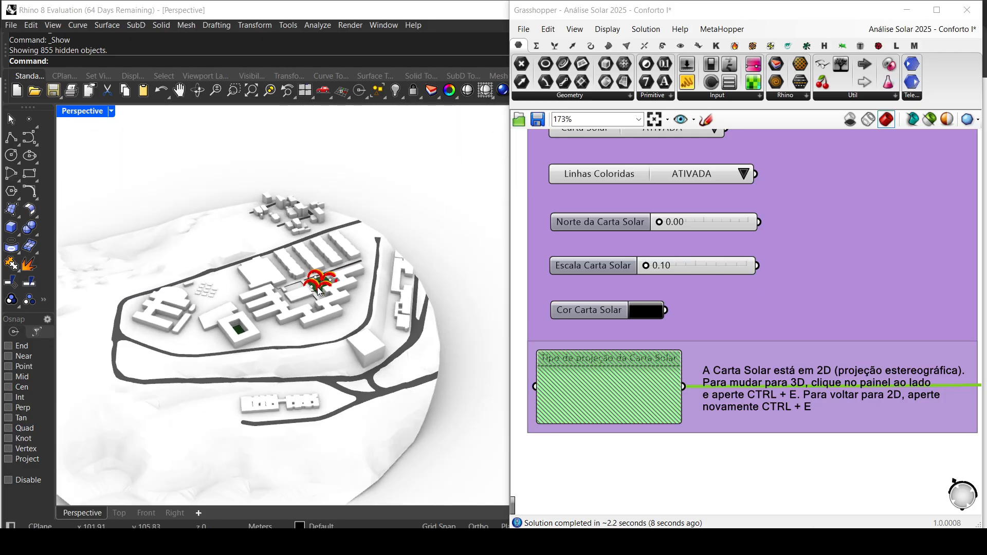
# Step: Disconnect the fourth, third and second point components from Ponto: Centro Carta Solar, keeping only the first one wired
pyautogui.moveTo(605, 209); pyautogui.dragTo(622, 375, button='right')
pyautogui.moveTo(623, 230); pyautogui.dragTo(623, 360, button='right')
pyautogui.click(602, 299)
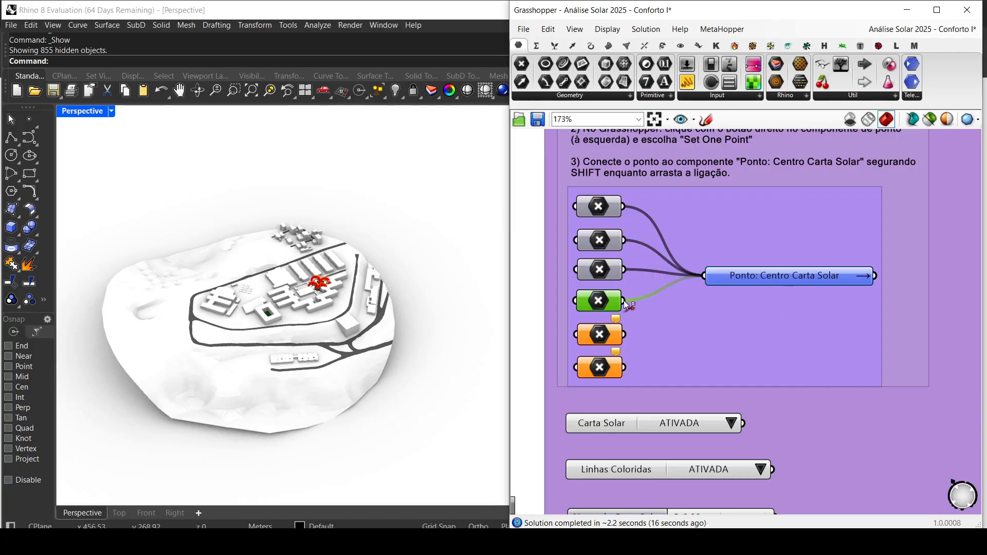
pyautogui.keyDown('ctrl'); pyautogui.moveTo(624, 301); pyautogui.dragTo(705, 276); pyautogui.keyUp('ctrl')
pyautogui.moveTo(624, 270); pyautogui.dragTo(705, 278)
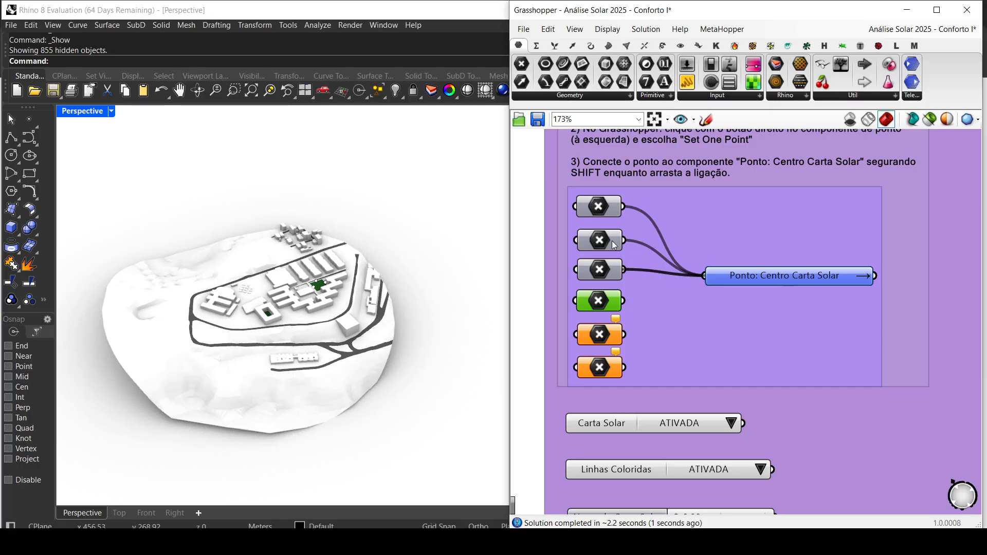
pyautogui.moveTo(624, 245); pyautogui.dragTo(708, 279)
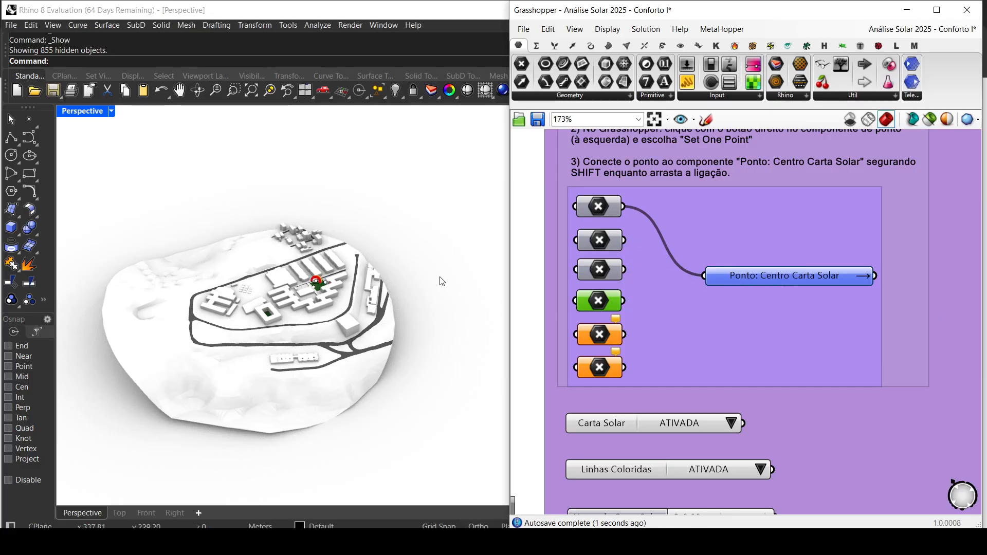
# Step: Set Escala Carta Solar to 5.08 so that the 3D sun path surrounds the whole site model
pyautogui.scroll(6, 309, 296)
pyautogui.scroll(-2, 674, 388)
pyautogui.moveTo(681, 417); pyautogui.dragTo(682, 278, button='right')
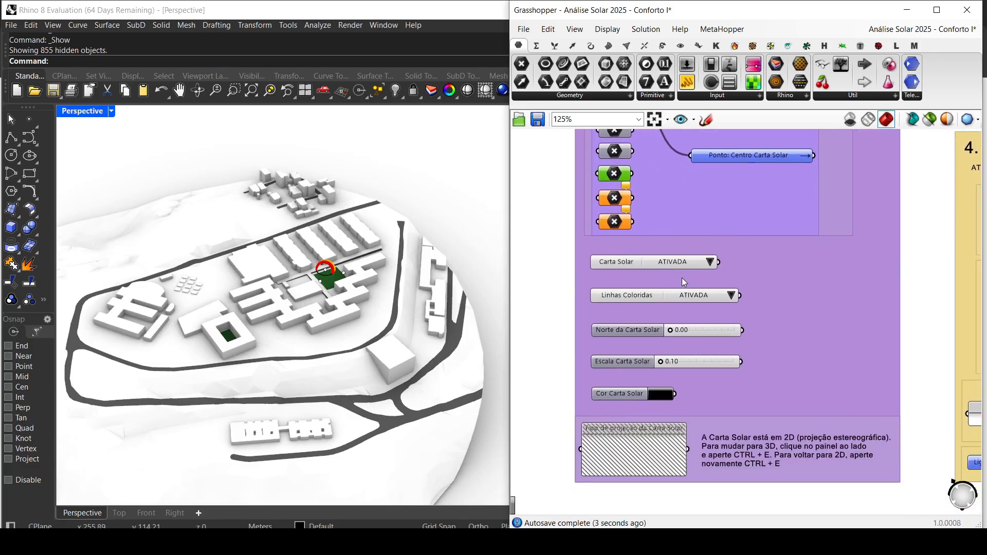
pyautogui.moveTo(661, 363); pyautogui.dragTo(697, 361)
pyautogui.scroll(-10, 320, 312)
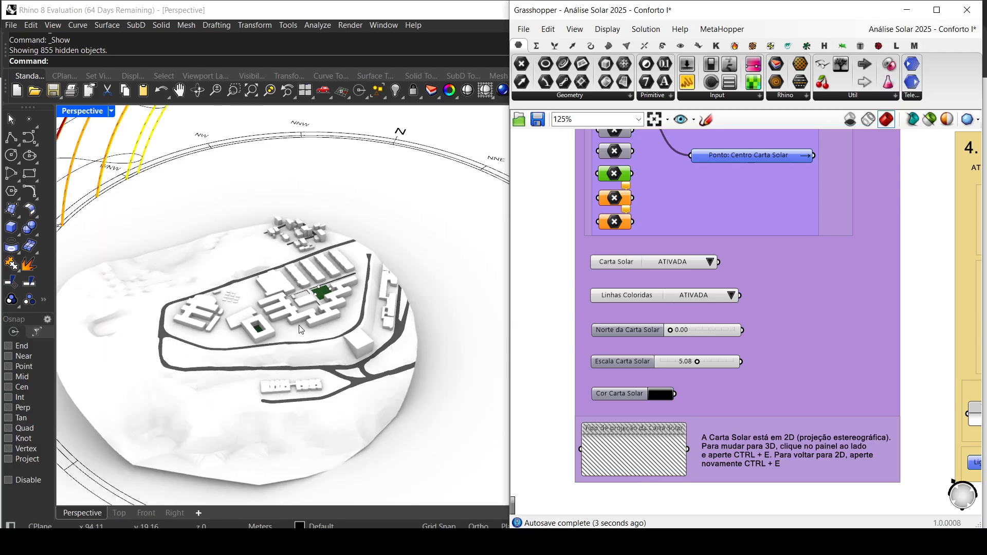
pyautogui.moveTo(332, 349); pyautogui.dragTo(385, 317, button='right')
pyautogui.scroll(5, 308, 295)
# Step: Select the Carta Solar's centre point on the green lot and move it across the site, then undo the move and preceding chart changes
pyautogui.click(308, 296)
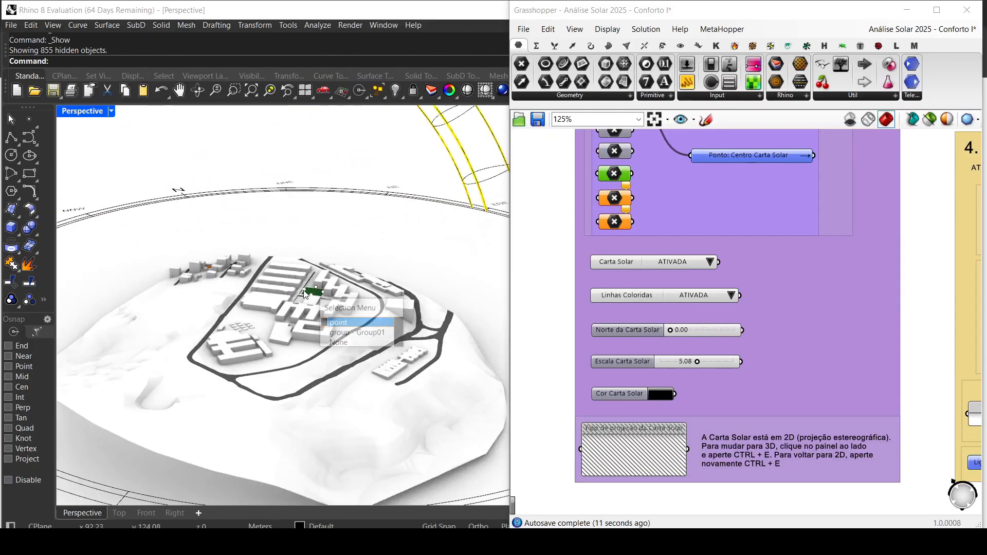
pyautogui.click(340, 323)
pyautogui.scroll(-5, 335, 296)
pyautogui.moveTo(335, 295)
pyautogui.mouseDown()
pyautogui.moveTo(402, 282)
pyautogui.moveTo(363, 270)
pyautogui.moveTo(457, 310)
pyautogui.moveTo(350, 307)
pyautogui.mouseUp()
pyautogui.moveTo(350, 308); pyautogui.dragTo(324, 362, button='right')
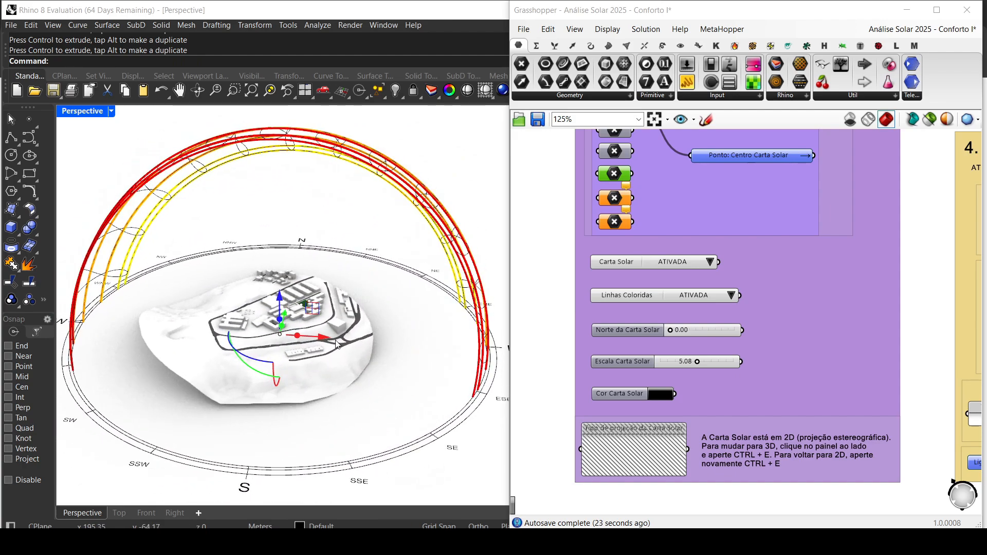
pyautogui.hotkey('ctrl', 'z')
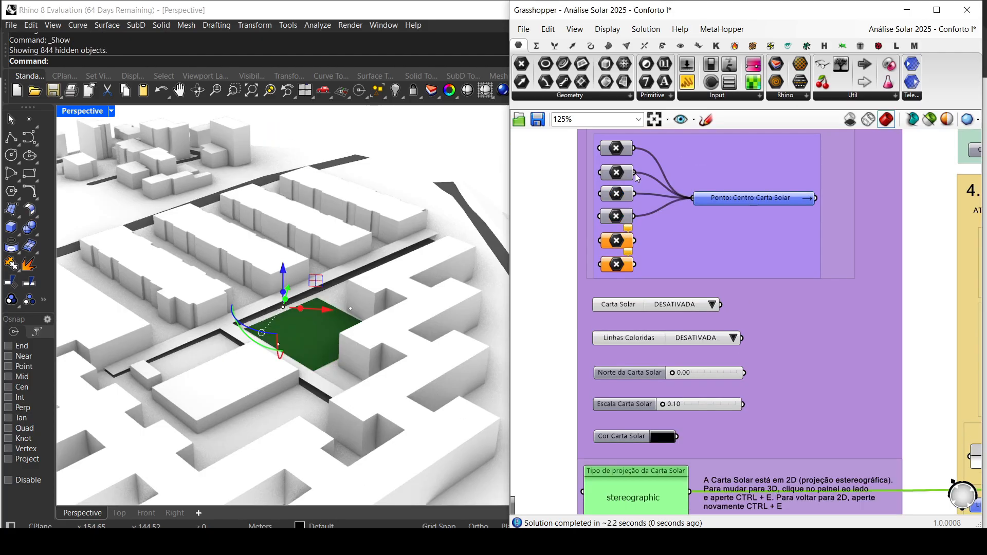
# Step: Set both Carta Solar and Linhas Coloridas to ATIVADA
pyautogui.scroll(3, 679, 266)
pyautogui.click(692, 280)
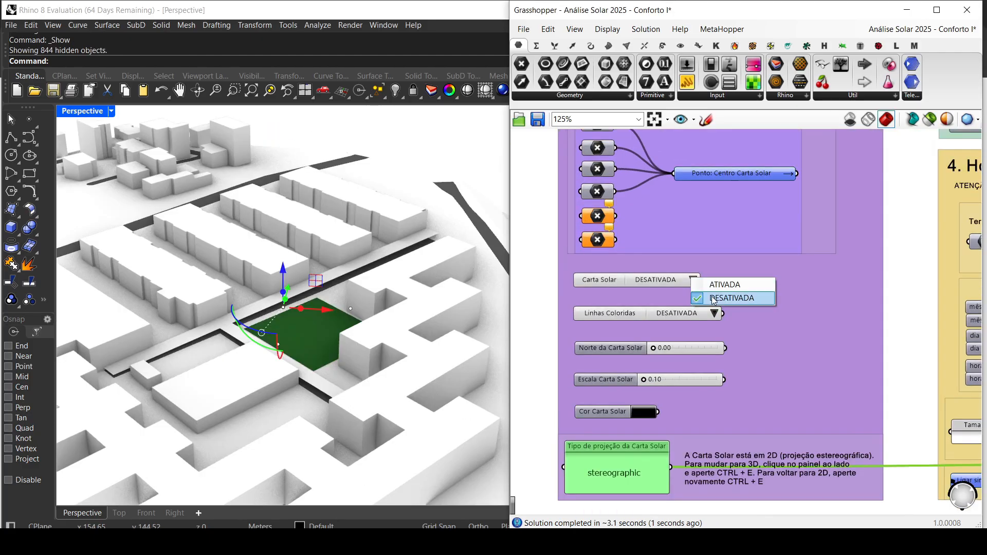
pyautogui.click(718, 286)
pyautogui.click(714, 314)
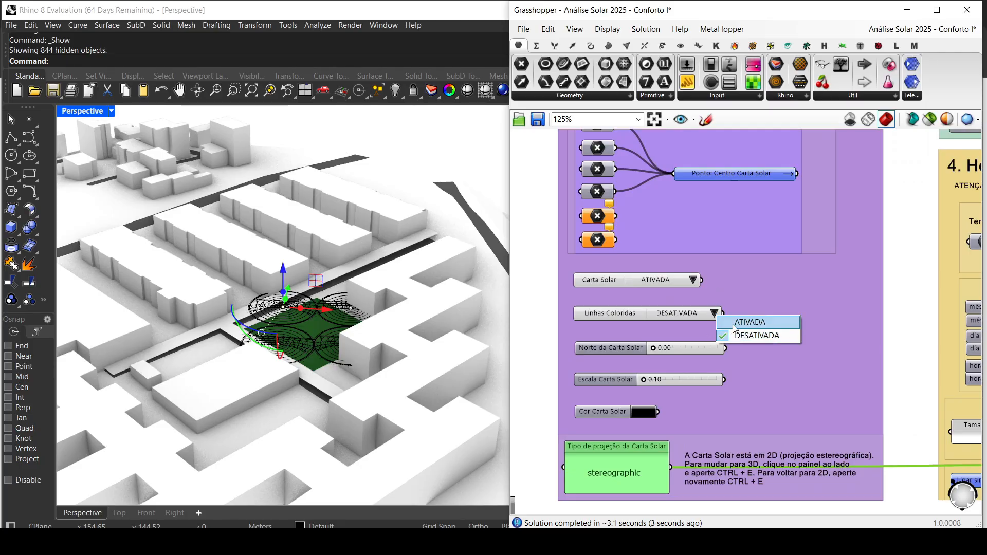
pyautogui.click(737, 324)
# Step: Examine the coloured sun-path diagrams on the green lot in perspective and read the instructions of section 3. Obstruções
pyautogui.moveTo(354, 363); pyautogui.dragTo(345, 331, button='right')
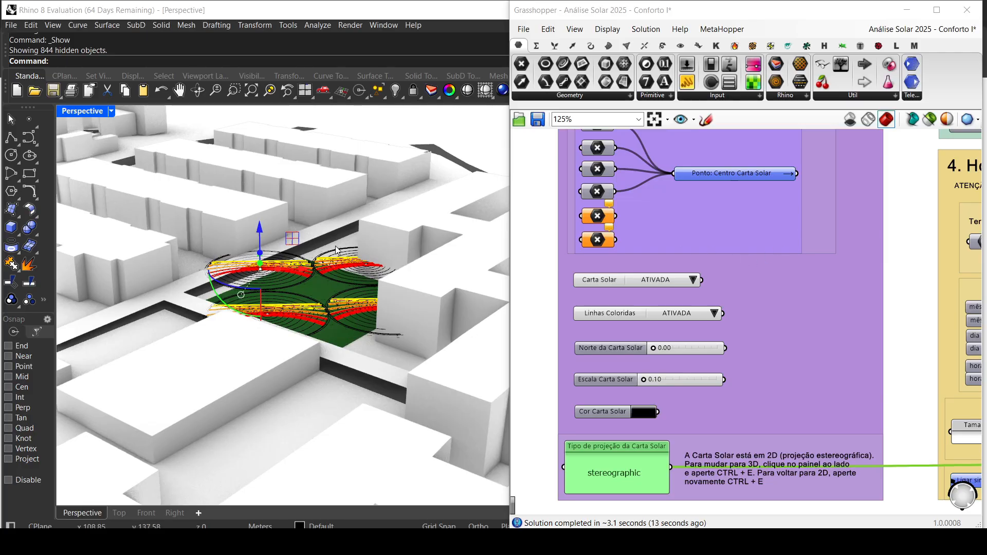
pyautogui.scroll(-5, 338, 247)
pyautogui.moveTo(338, 249); pyautogui.dragTo(255, 296, button='right')
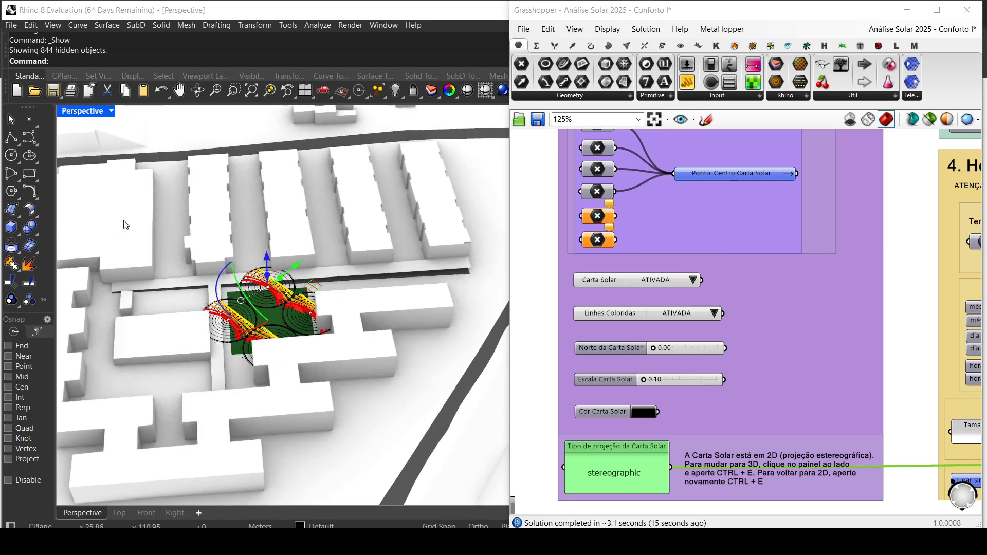
pyautogui.scroll(3, 273, 312)
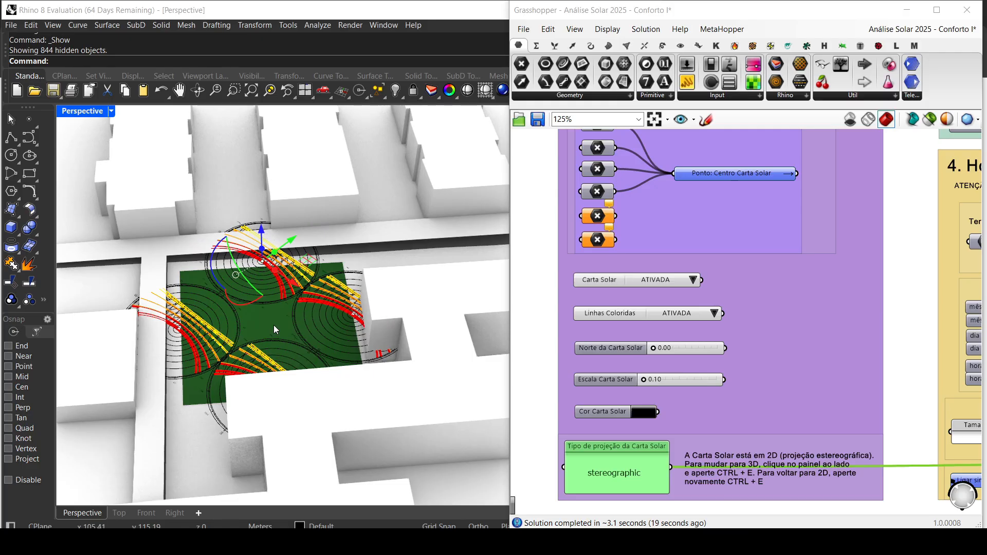
pyautogui.scroll(-5, 274, 325)
pyautogui.scroll(-1, 774, 341)
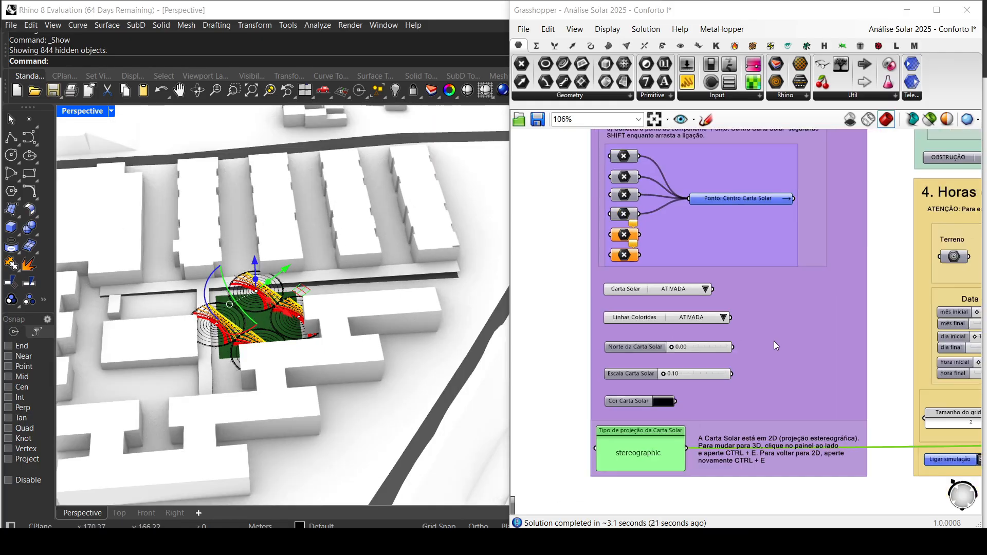
pyautogui.scroll(-3, 774, 341)
pyautogui.moveTo(832, 283); pyautogui.dragTo(596, 375, button='right')
pyautogui.scroll(4, 708, 268)
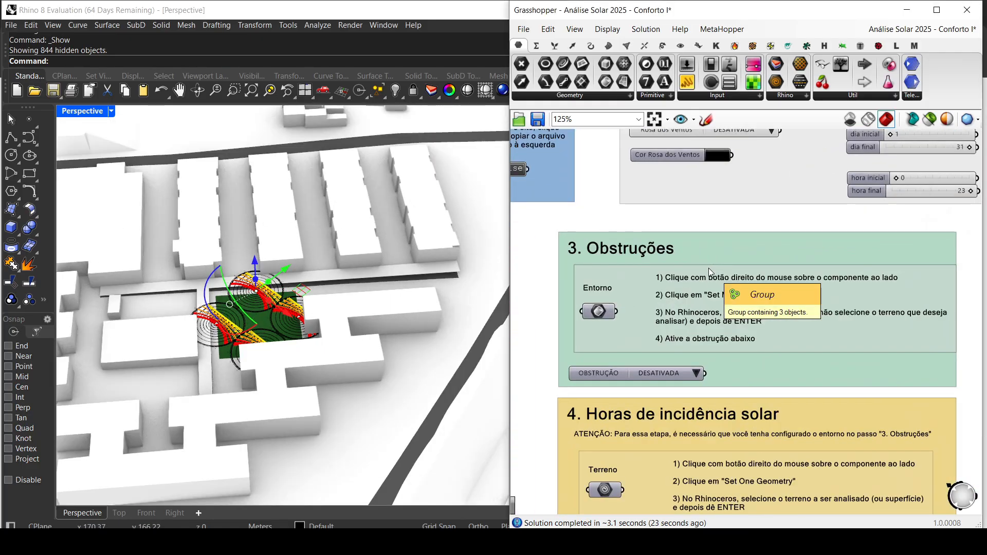
pyautogui.scroll(1, 709, 267)
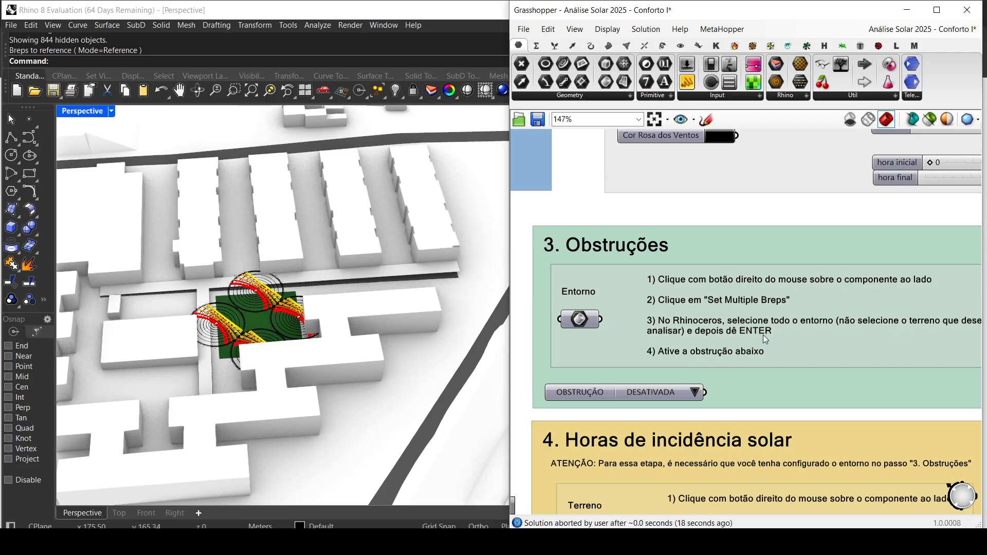
# Step: Start referencing multiple Breps from the model for the Entorno component in section 3. Obstruções
pyautogui.click(580, 320)
pyautogui.rightClick(579, 320)
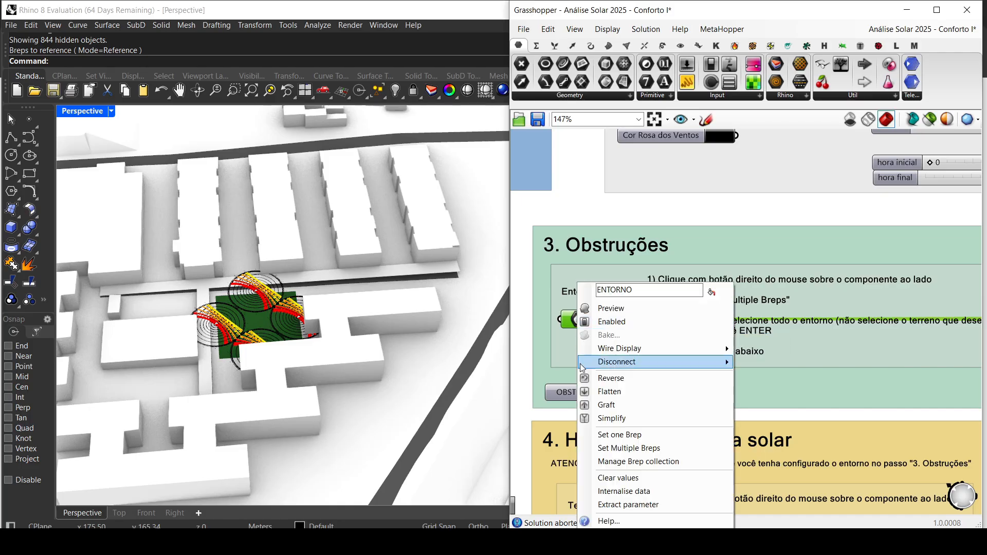
pyautogui.click(636, 448)
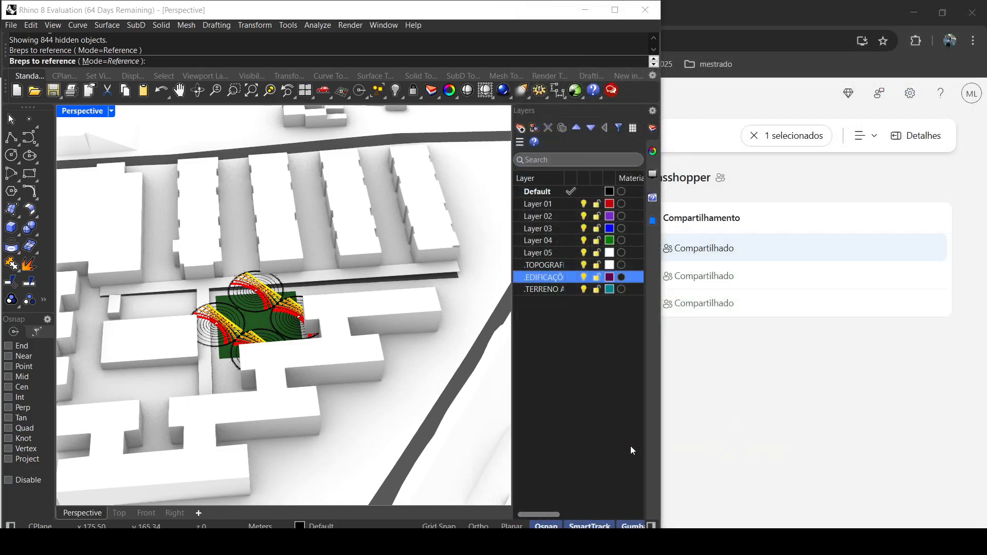
# Step: Try to pick the buildings and walkway surfaces around the green lot one by one as the Entorno Breps
pyautogui.scroll(-5, 307, 319)
pyautogui.click(225, 291)
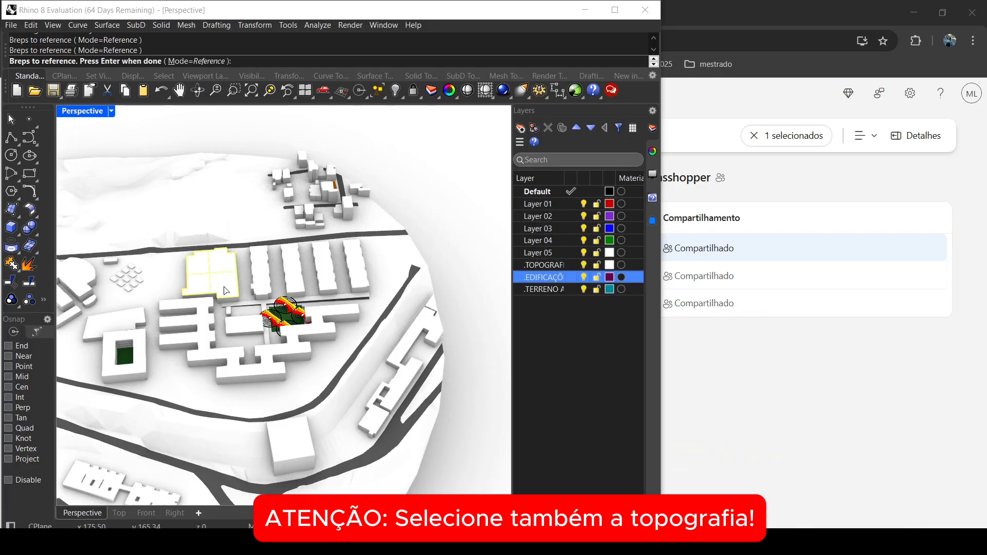
pyautogui.click(235, 298)
pyautogui.click(365, 296)
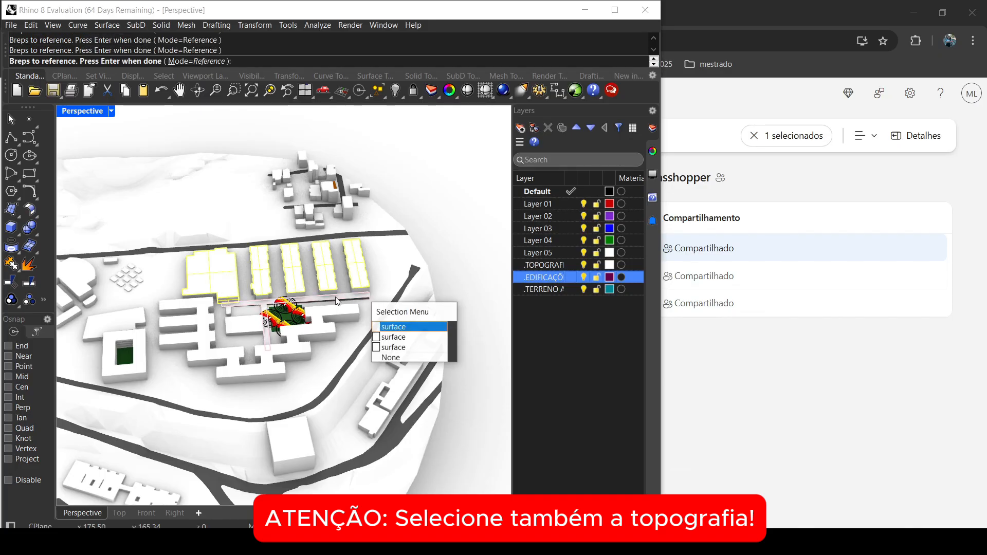
pyautogui.click(395, 330)
pyautogui.click(284, 354)
pyautogui.click(254, 330)
pyautogui.click(268, 360)
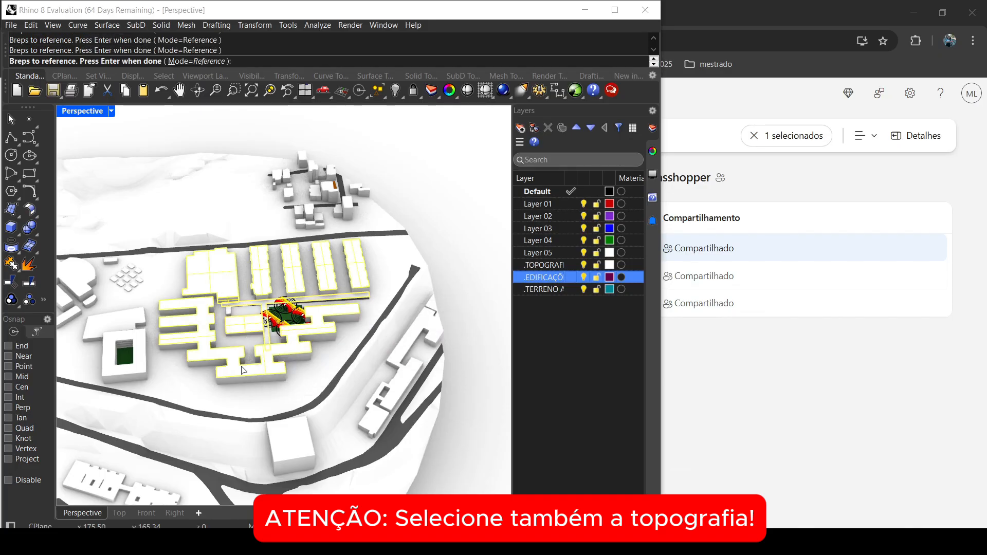
pyautogui.scroll(2, 241, 365)
pyautogui.moveTo(294, 349); pyautogui.dragTo(228, 311, button='right')
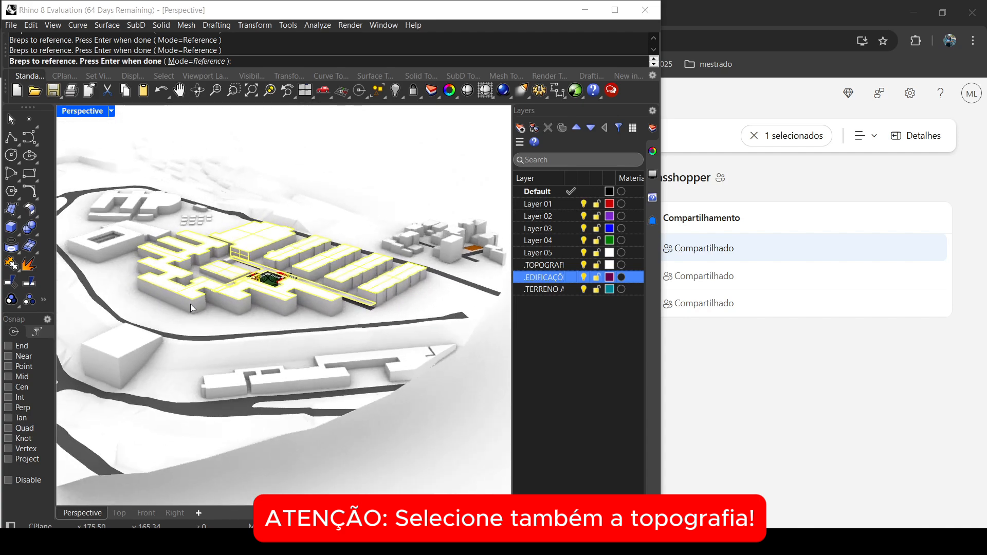
pyautogui.click(228, 309)
pyautogui.click(232, 337)
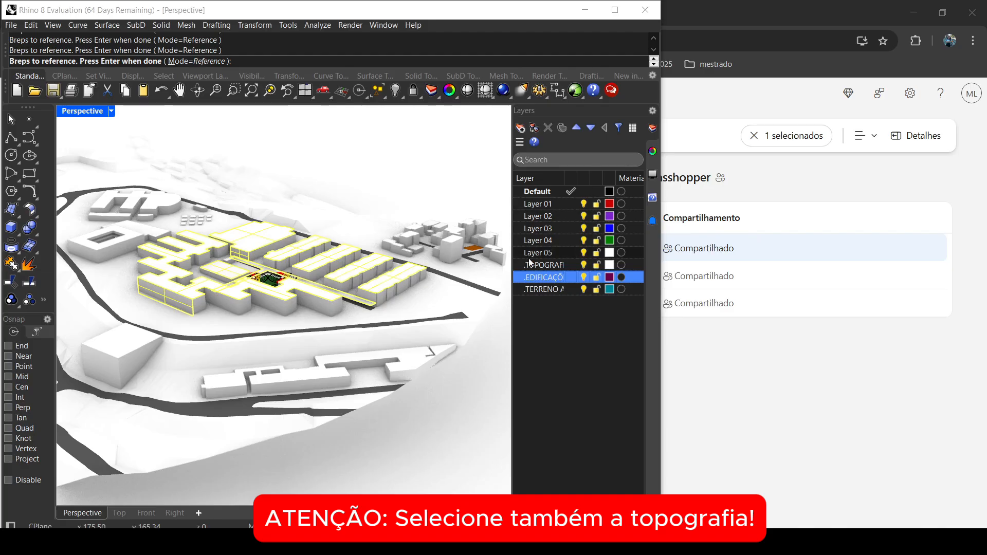
# Step: Toggle the visibility of the .TOPOGRAFIA, .EDIFICAÇÕES and .TERRENO ANÁLISE layers to check which geometry each one contains
pyautogui.click(585, 266)
pyautogui.click(584, 265)
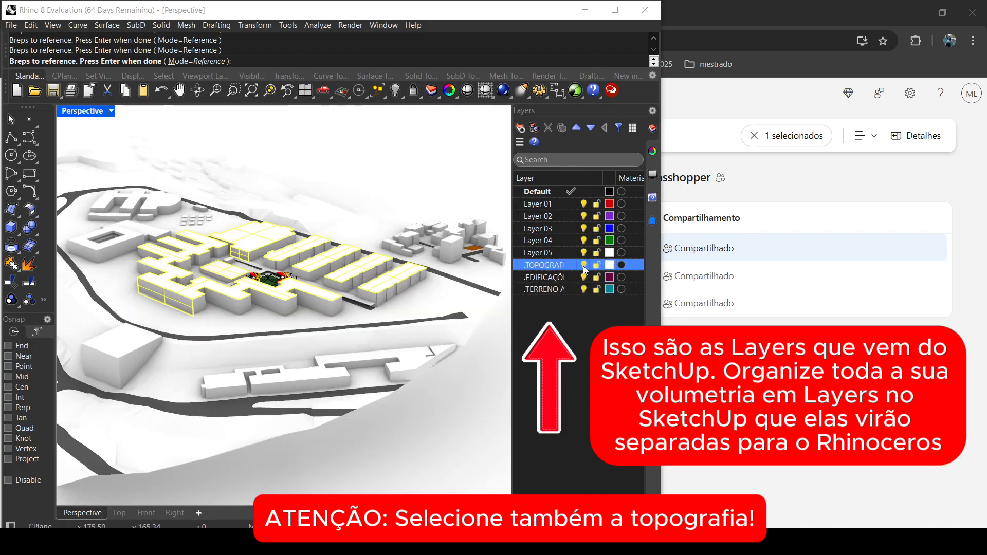
pyautogui.click(585, 278)
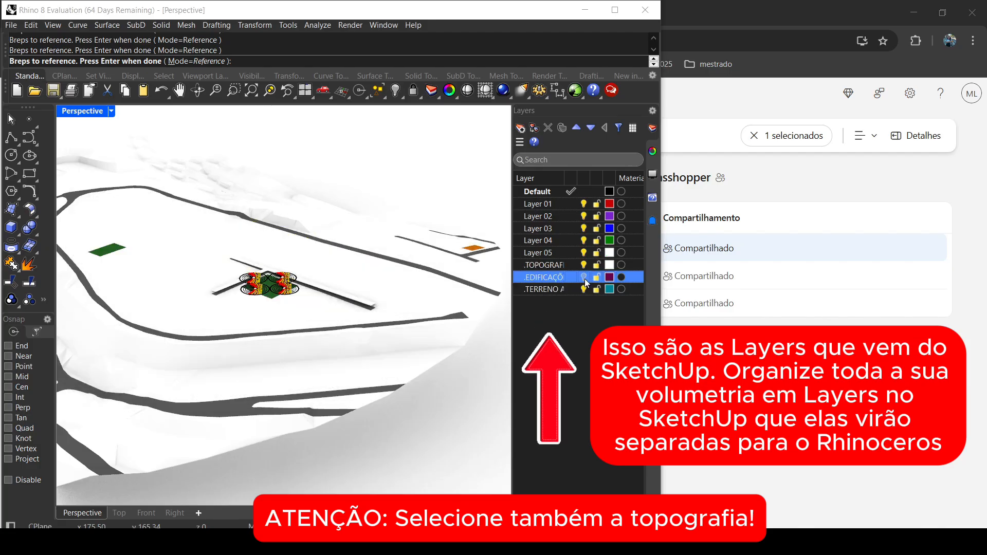
pyautogui.click(585, 278)
pyautogui.click(584, 289)
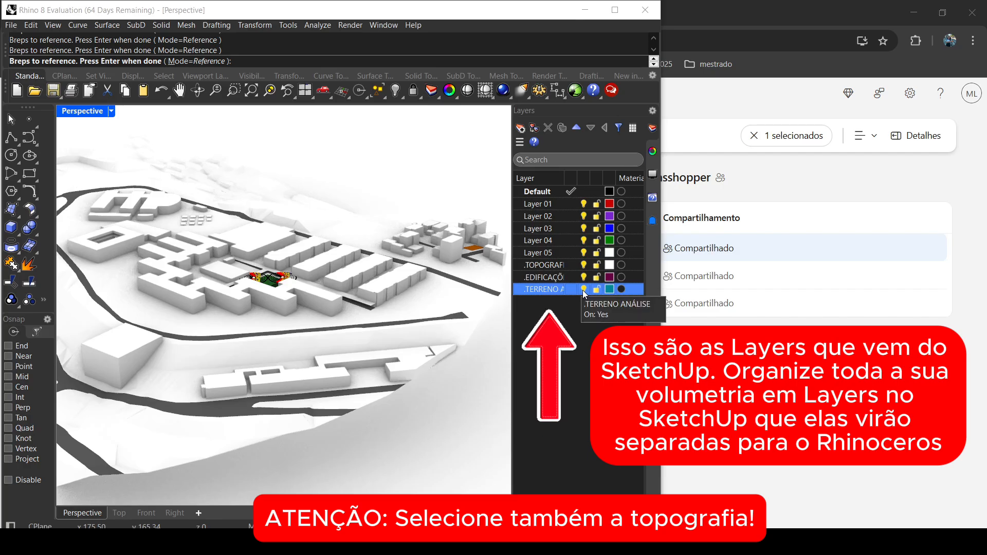
pyautogui.click(585, 290)
pyautogui.scroll(-4, 200, 283)
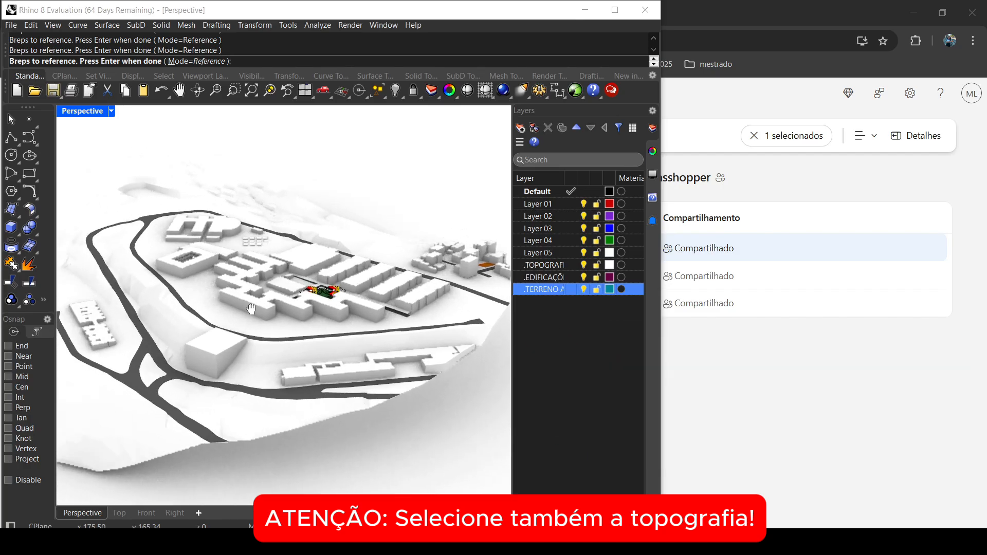
# Step: Select all objects on the .EDIFICAÇÕES layer and accept them as the Breps referenced by Entorno
pyautogui.click(550, 278)
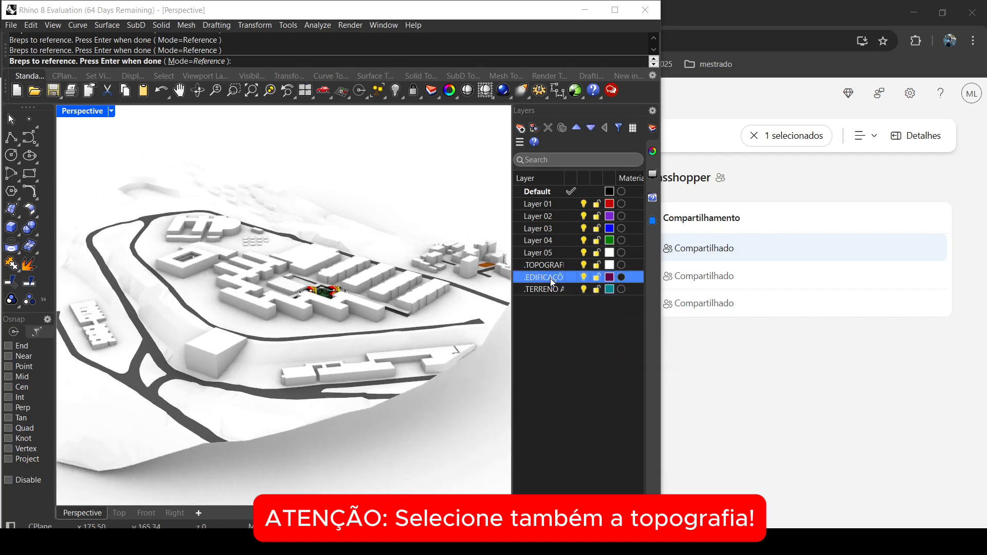
pyautogui.rightClick(550, 278)
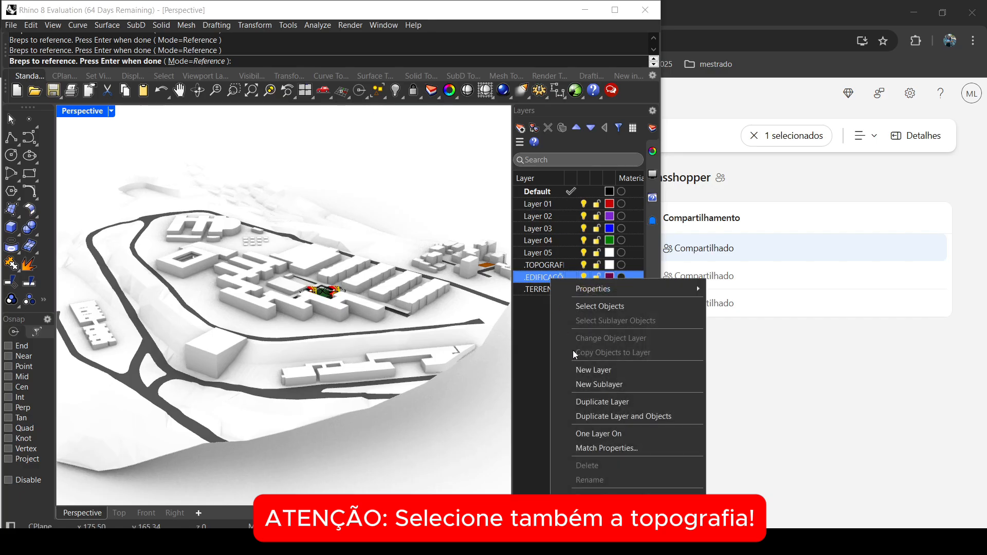
pyautogui.click(597, 307)
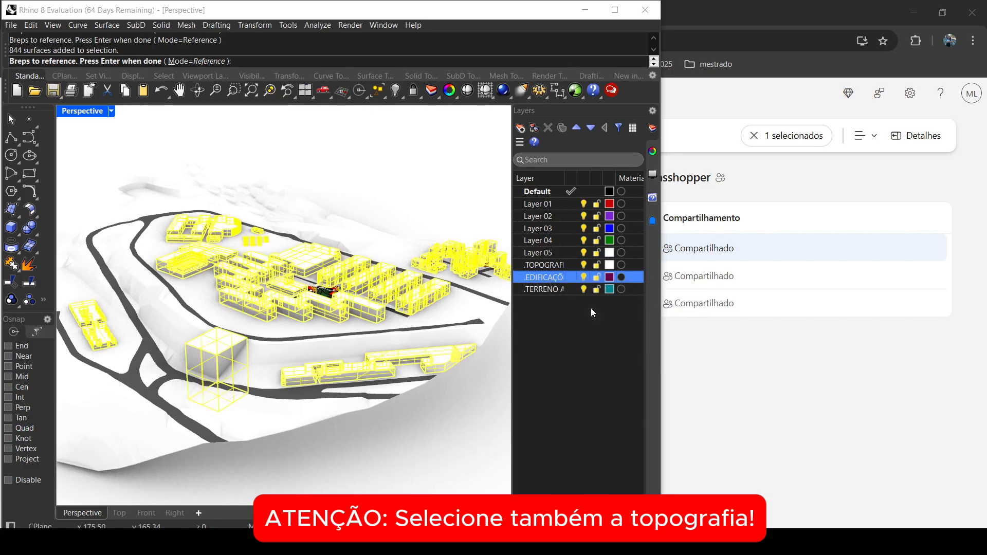
pyautogui.moveTo(231, 332); pyautogui.dragTo(381, 341, button='right')
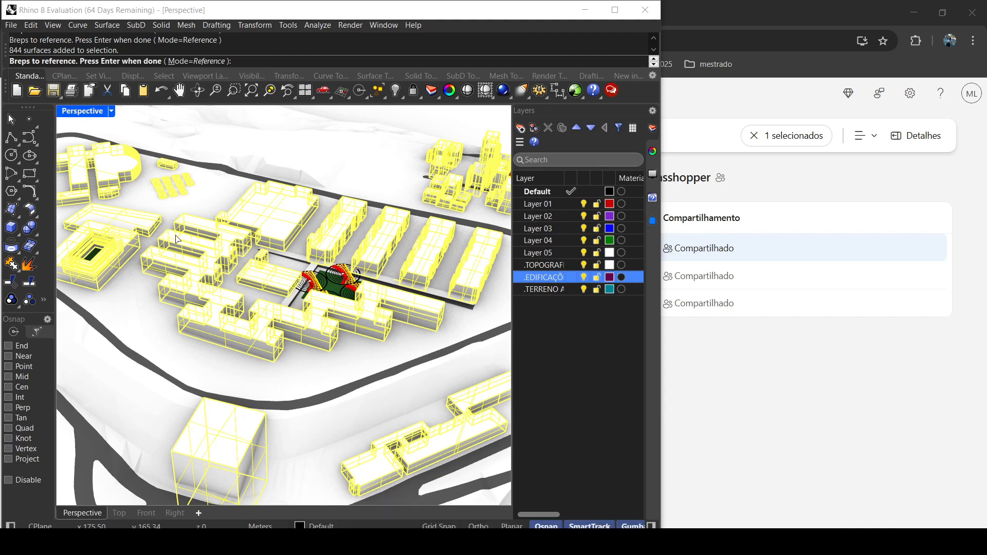
pyautogui.press('Return')
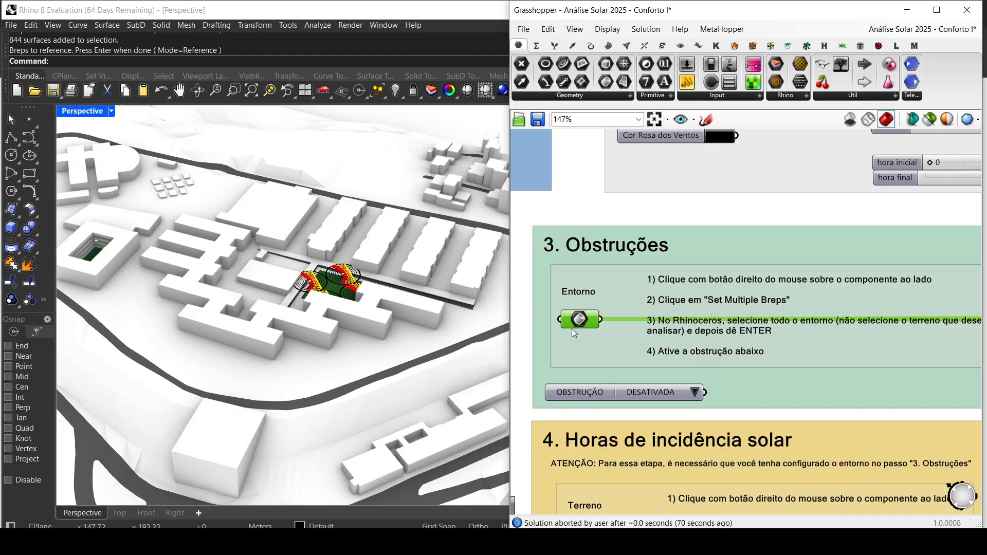
# Step: Enable the Entorno component's preview to check the referenced buildings in the model, and disable the preview again
pyautogui.middleClick(583, 320)
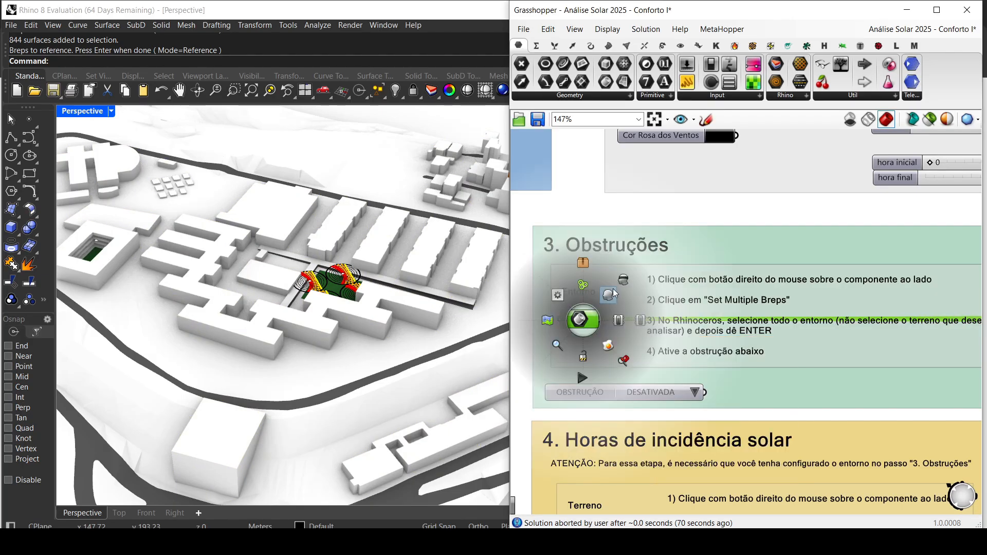
pyautogui.click(612, 297)
pyautogui.moveTo(406, 303); pyautogui.dragTo(347, 323, button='right')
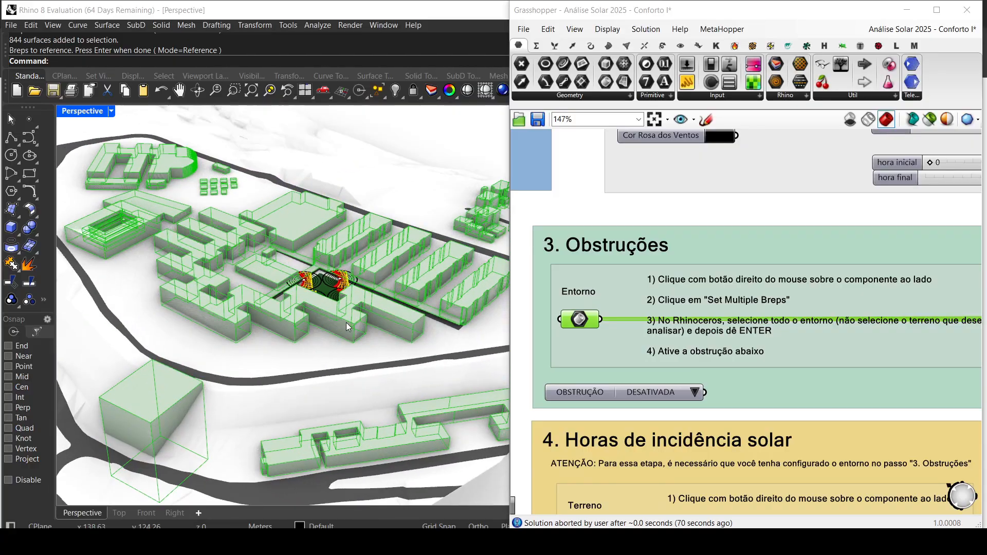
pyautogui.middleClick(583, 319)
pyautogui.click(624, 278)
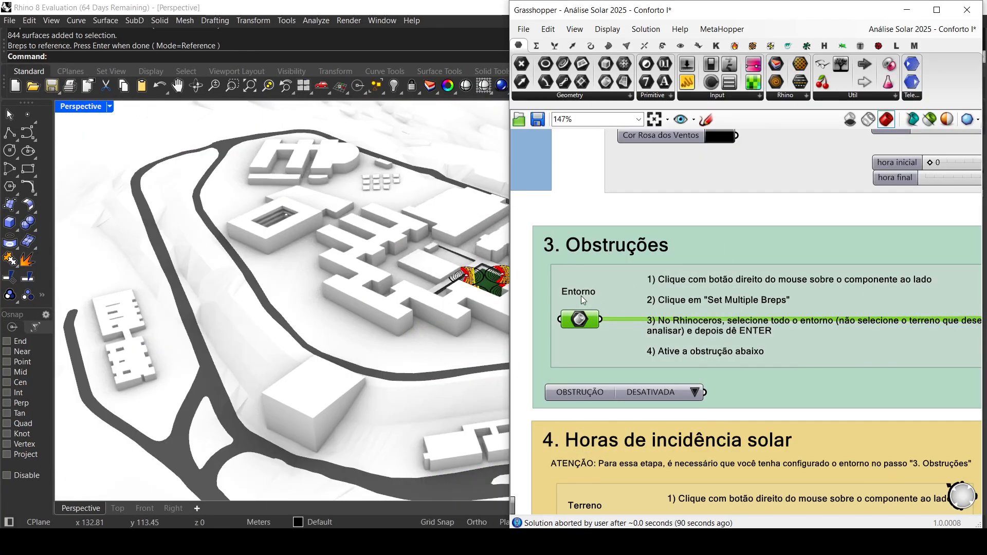
pyautogui.click(525, 293)
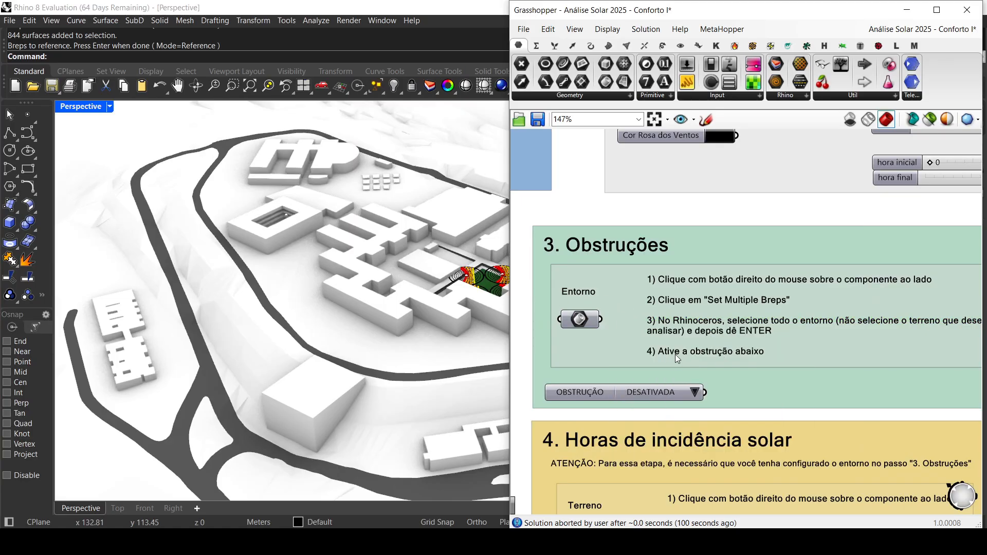
# Step: Set OBSTRUÇÃO to ATIVADA and frame the four solar charts on the green lot in the Top view
pyautogui.click(698, 390)
pyautogui.click(718, 399)
pyautogui.doubleClick(70, 107)
pyautogui.doubleClick(67, 110)
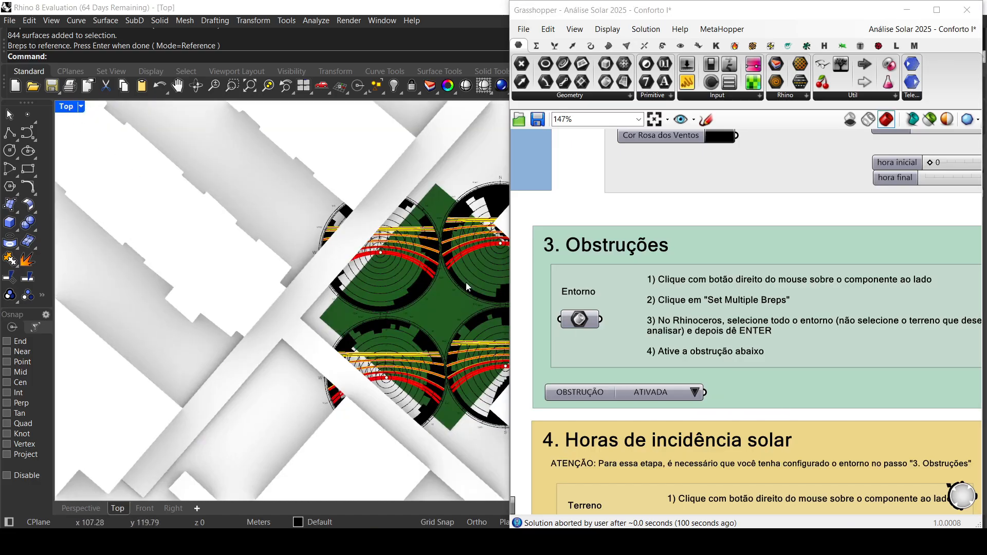
pyautogui.moveTo(403, 313); pyautogui.dragTo(270, 306, button='right')
pyautogui.scroll(1, 270, 305)
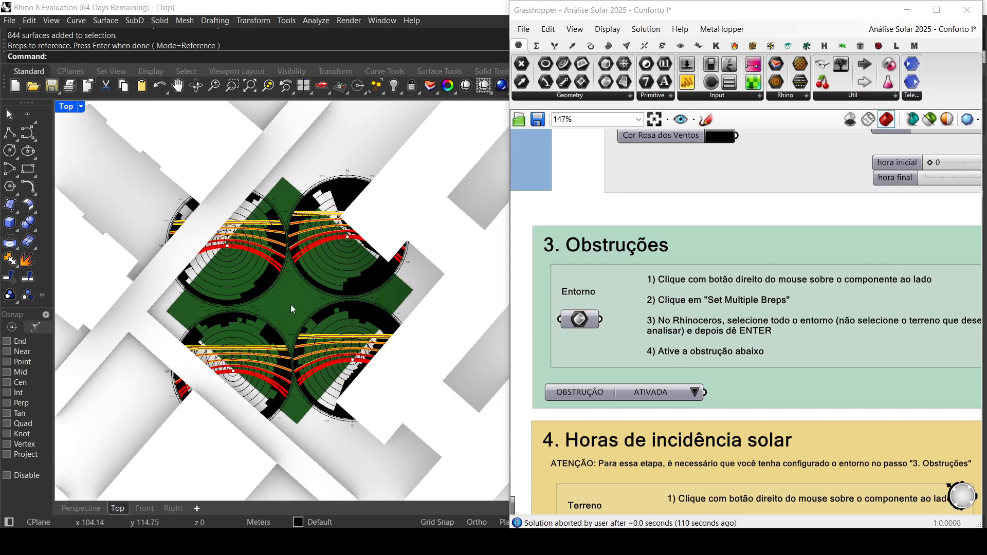
# Step: Select the centre point of one solar chart on the green lot in the Perspective view and move it
pyautogui.doubleClick(70, 110)
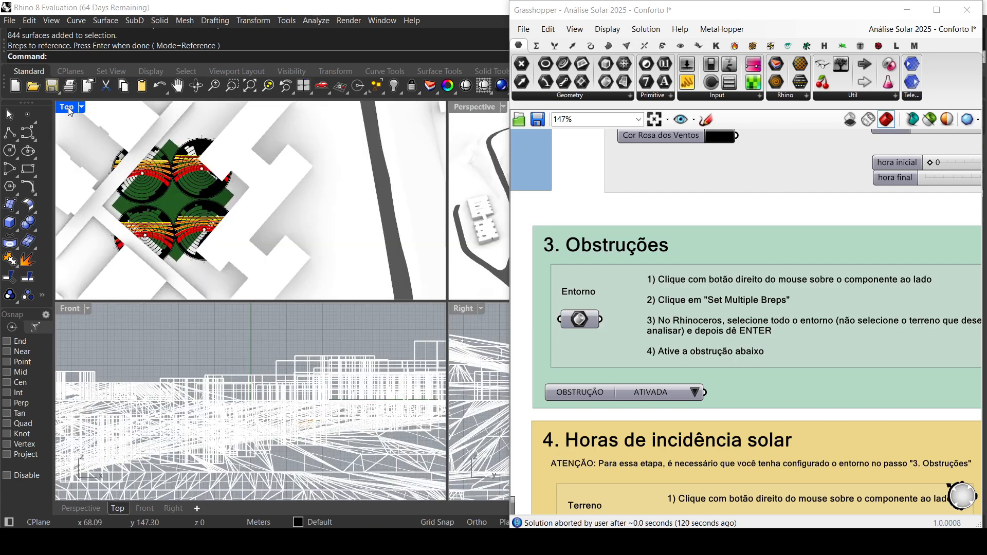
pyautogui.doubleClick(463, 107)
pyautogui.scroll(5, 448, 276)
pyautogui.scroll(3, 448, 275)
pyautogui.keyDown('shift'); pyautogui.moveTo(448, 276); pyautogui.dragTo(215, 306, button='right'); pyautogui.keyUp('shift')
pyautogui.scroll(4, 206, 303)
pyautogui.click(184, 236)
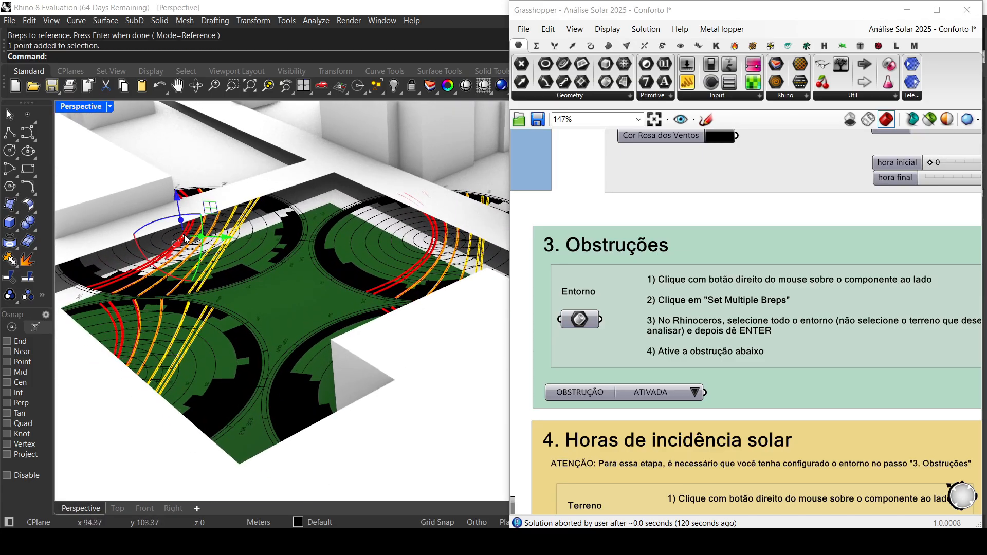
pyautogui.press('Return')
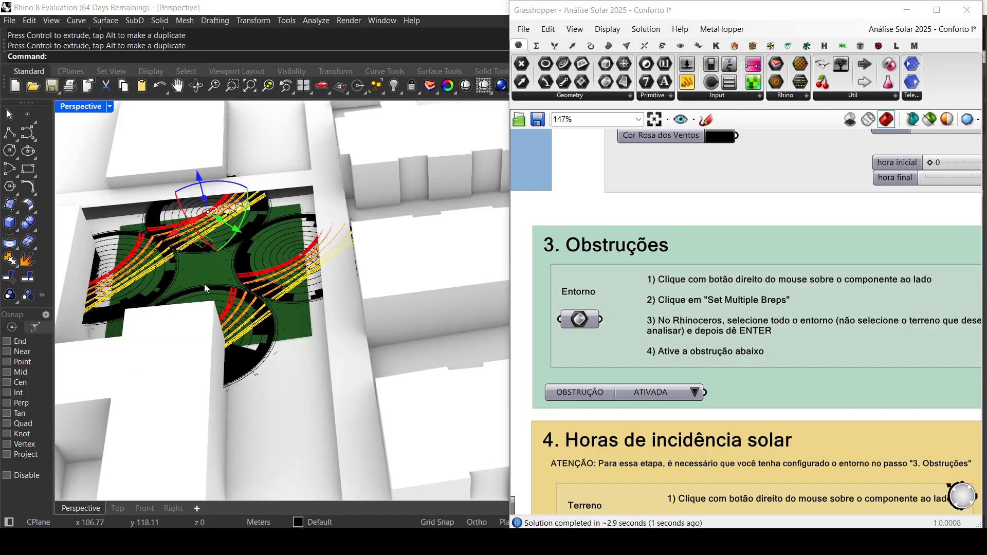
# Step: Select the centre points of the four solar charts and move them vertically together, then clear the selection
pyautogui.moveTo(204, 284); pyautogui.dragTo(212, 376, button='right')
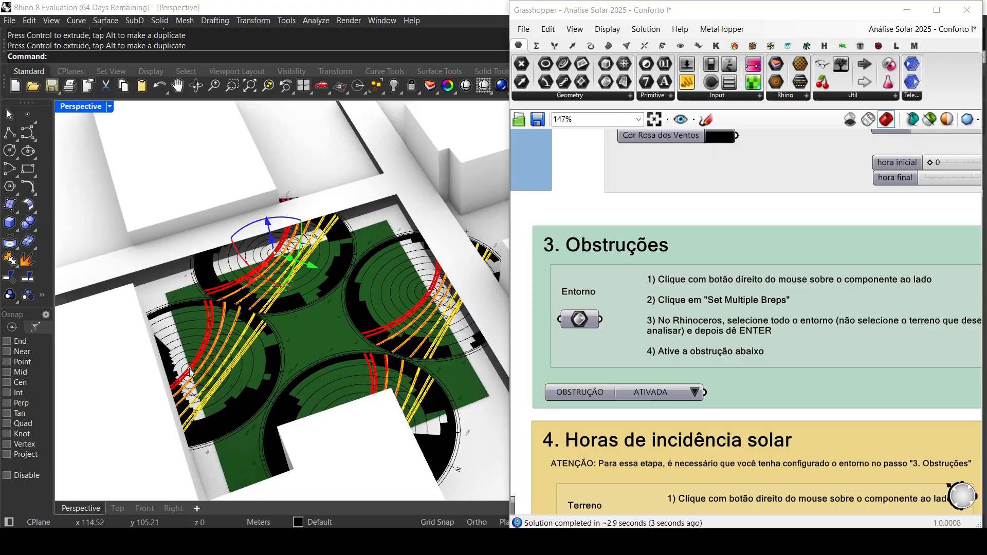
pyautogui.click(188, 368)
pyautogui.keyDown('shift'); pyautogui.click(432, 293); pyautogui.keyUp('shift')
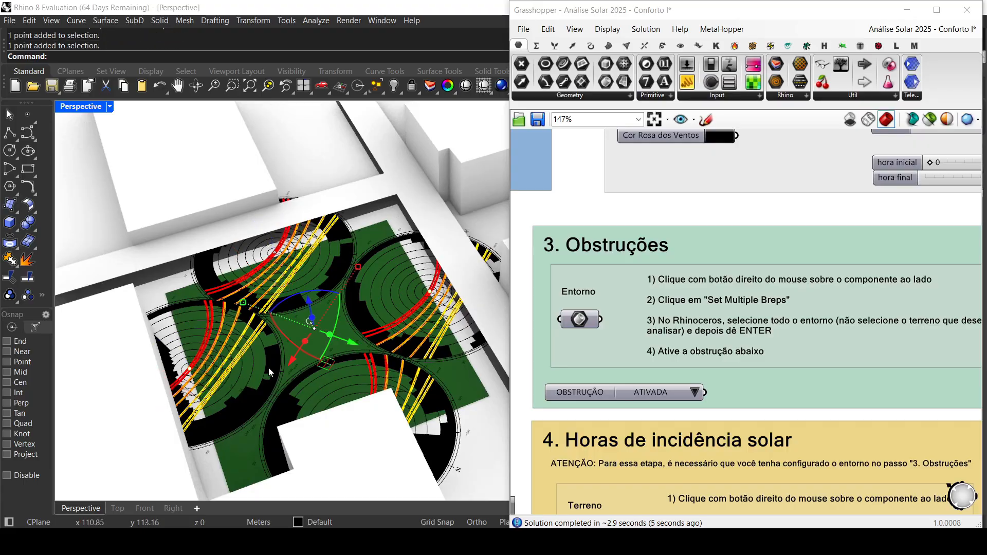
pyautogui.moveTo(268, 368); pyautogui.dragTo(324, 288, button='right')
pyautogui.moveTo(322, 275); pyautogui.dragTo(323, 286)
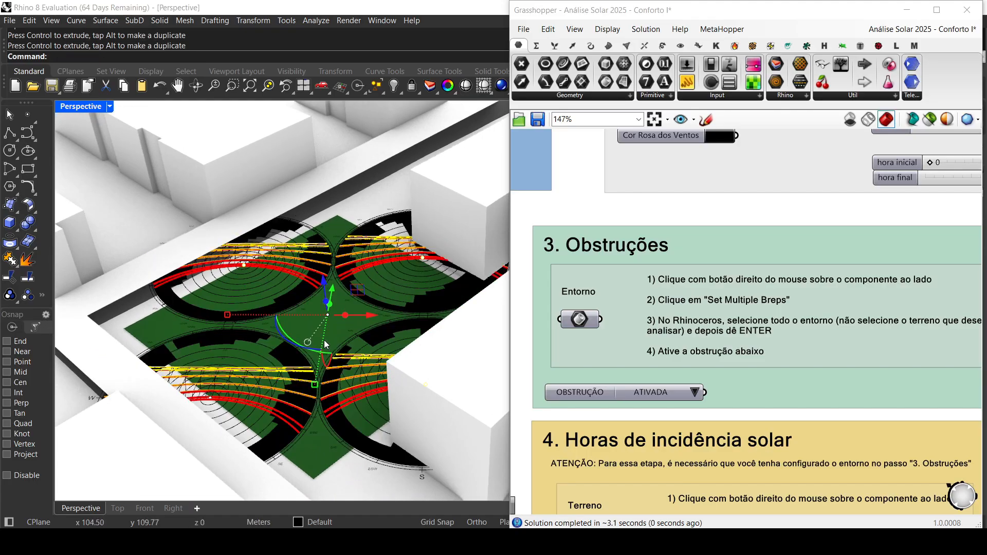
pyautogui.press('Escape')
# Step: Hide the .EDIFICAÇÕES buildings around the green lot in the Top view
pyautogui.doubleClick(84, 107)
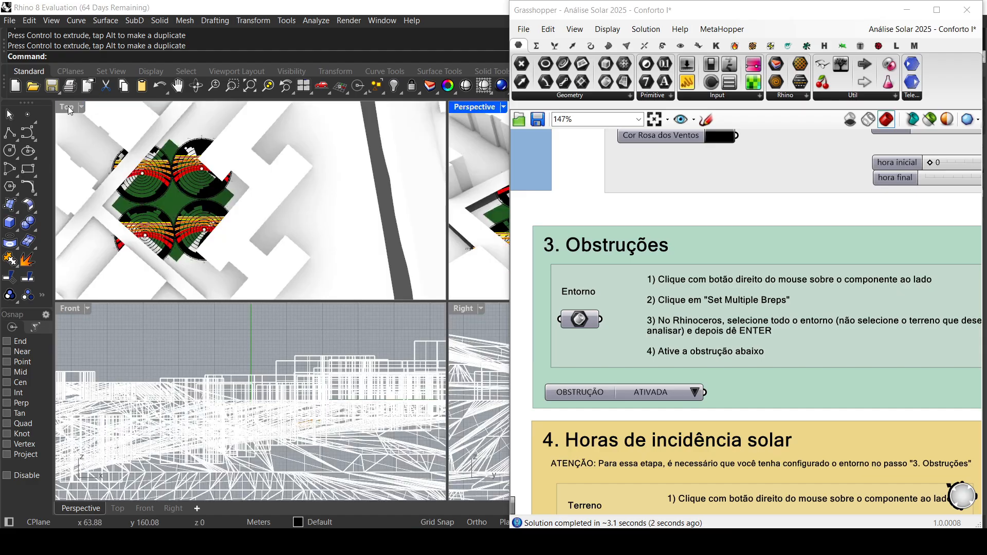
pyautogui.doubleClick(68, 106)
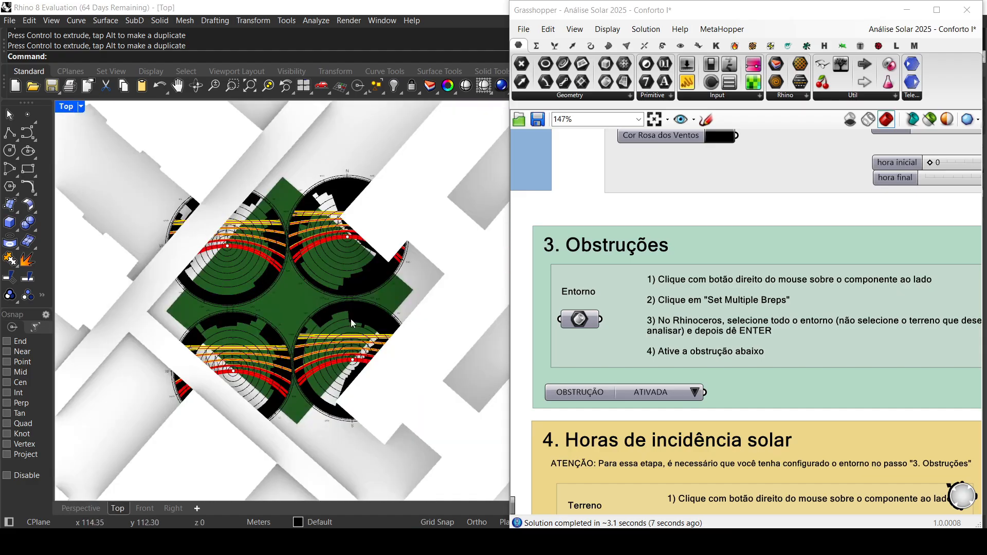
pyautogui.scroll(-2, 350, 319)
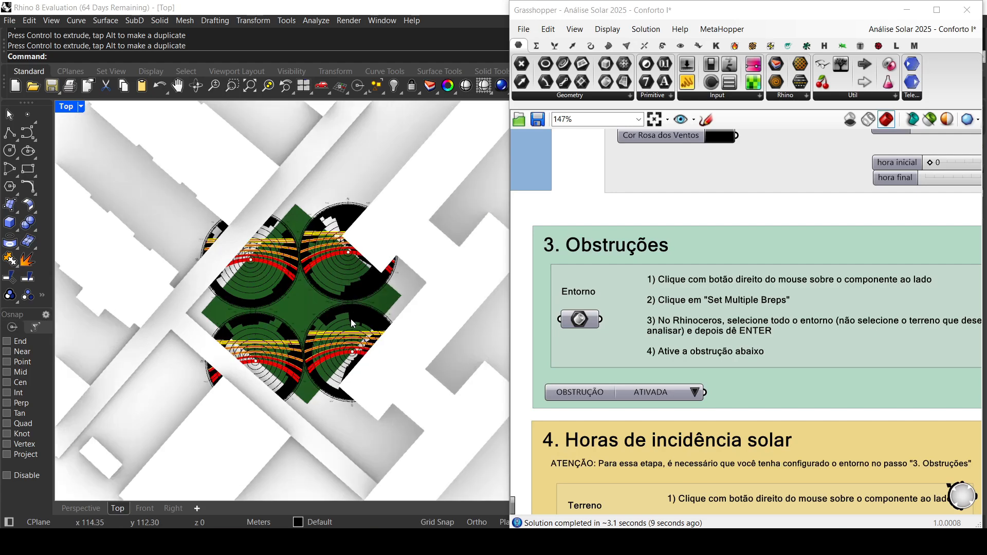
pyautogui.click(376, 227)
pyautogui.middleClick(356, 217)
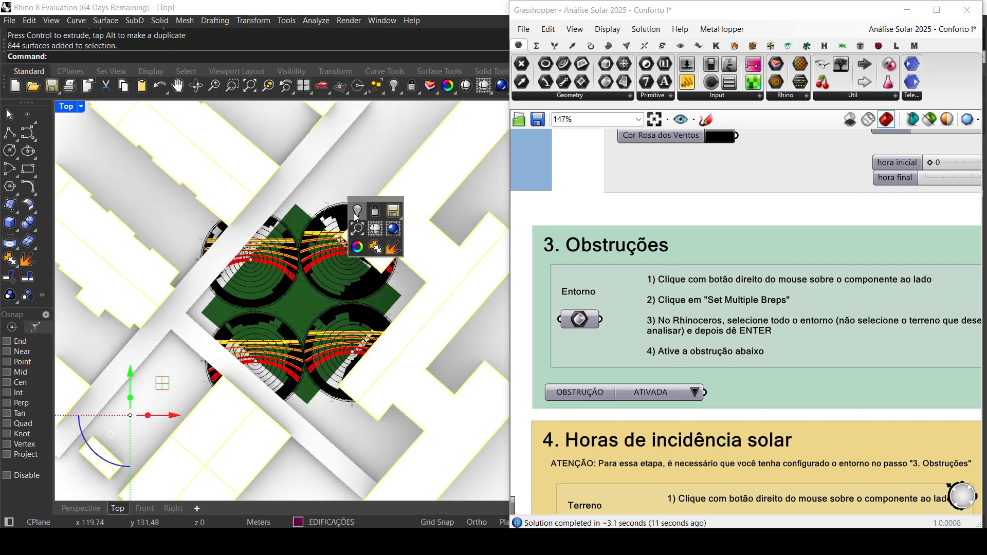
pyautogui.click(356, 216)
# Step: Hide the topography surface and the dark walkway strips so that only the green lot and its solar charts stay displayed
pyautogui.click(270, 210)
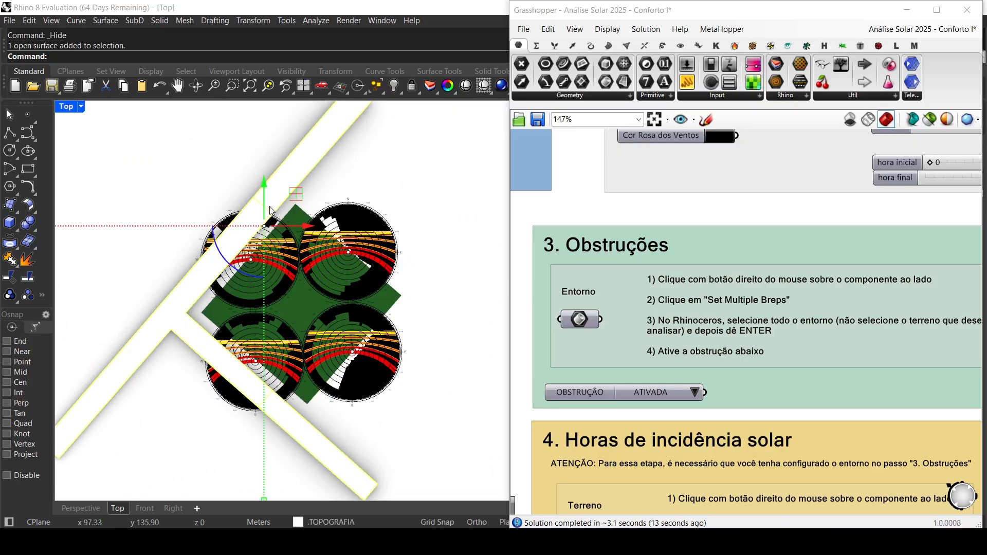
pyautogui.middleClick(269, 209)
pyautogui.click(249, 188)
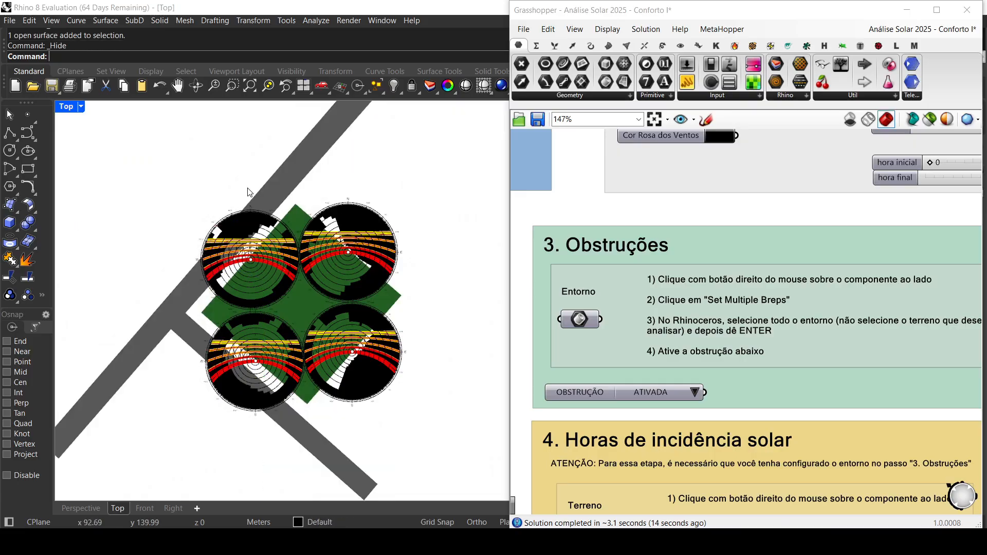
pyautogui.click(168, 304)
pyautogui.middleClick(169, 305)
pyautogui.click(150, 289)
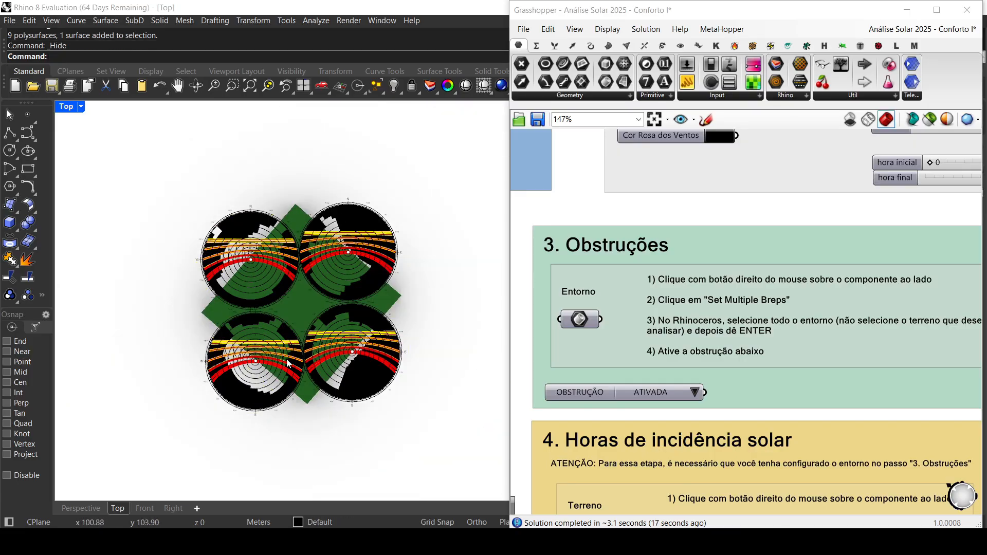
# Step: Set the Escala Carta Solar slider to 0.05
pyautogui.scroll(-4, 628, 348)
pyautogui.moveTo(564, 370); pyautogui.dragTo(765, 244, button='right')
pyautogui.scroll(4, 603, 401)
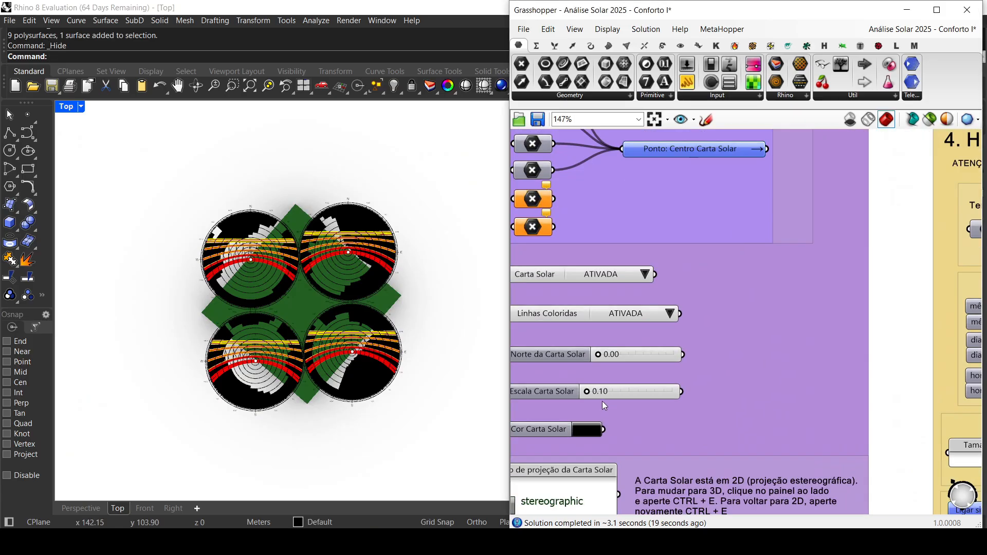
pyautogui.moveTo(603, 402); pyautogui.dragTo(669, 389, button='right')
pyautogui.scroll(4, 668, 388)
pyautogui.doubleClick(681, 372)
pyautogui.click(721, 374)
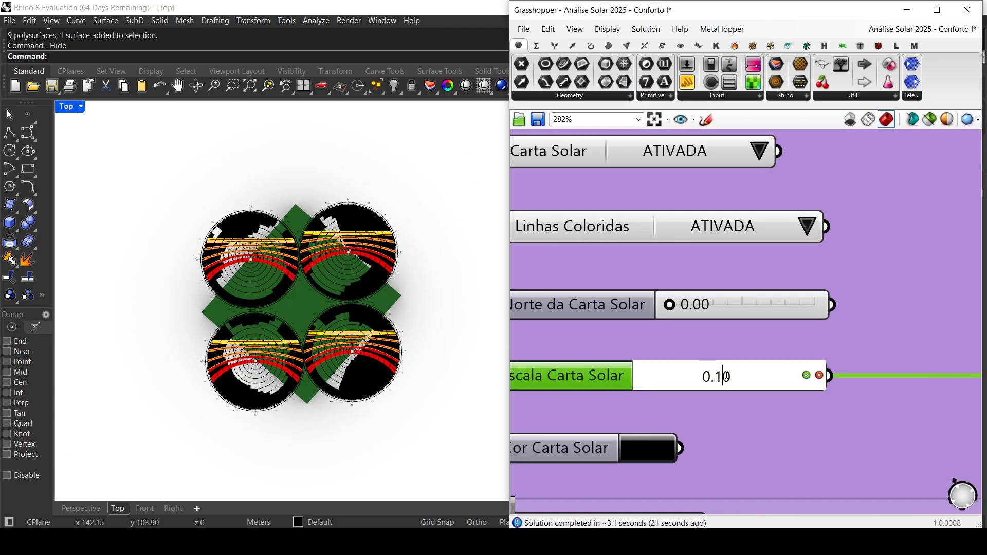
pyautogui.press('BackSpace')
pyautogui.write('5')
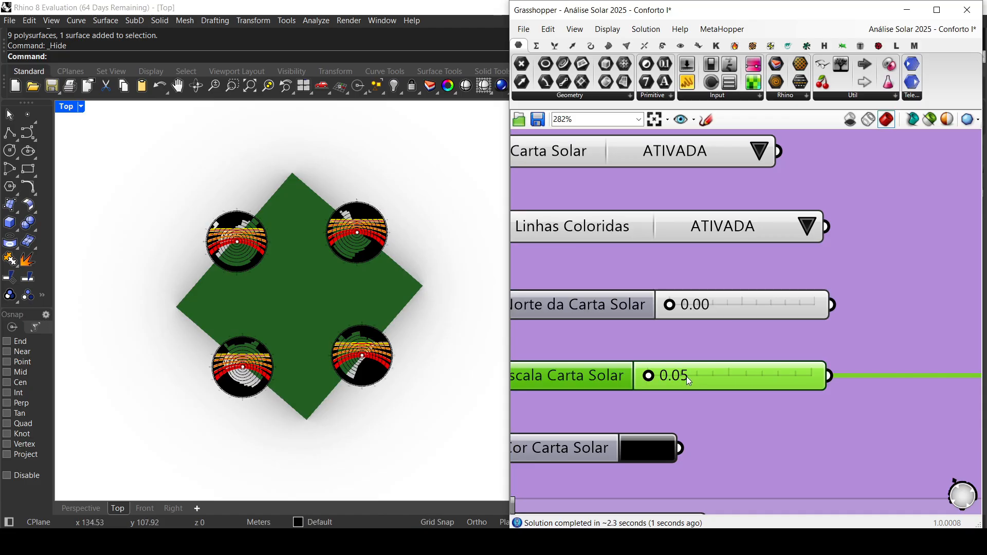
# Step: Set the Escala Carta Solar slider to 0.08 so the four charts fit around the green lot
pyautogui.doubleClick(689, 376)
pyautogui.click(730, 376)
pyautogui.press('BackSpace')
pyautogui.write('8')
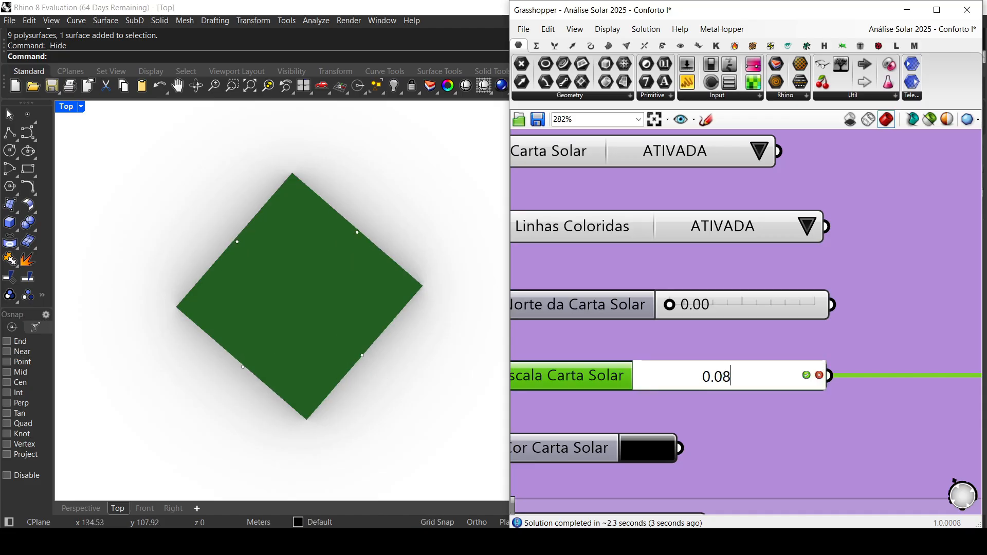
pyautogui.press('Return')
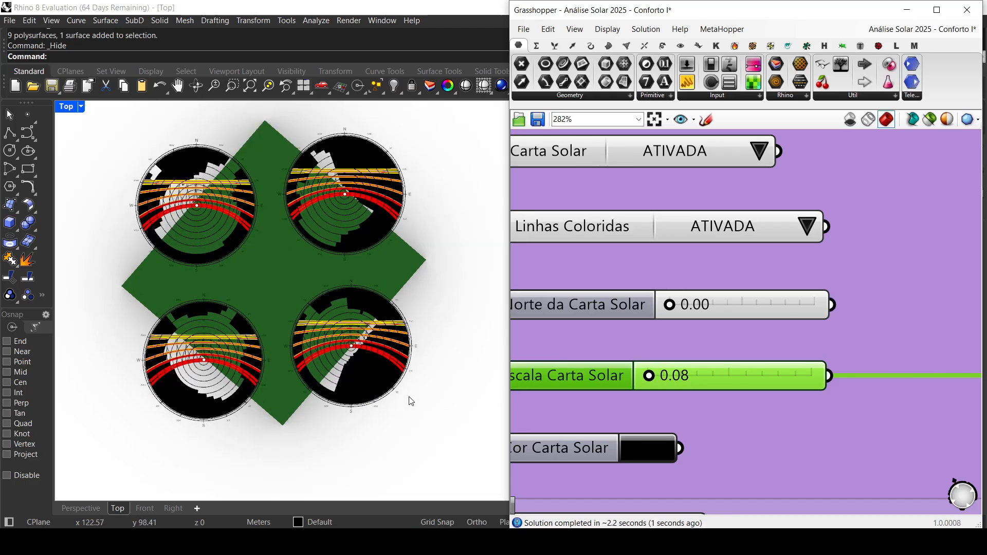
pyautogui.moveTo(421, 368); pyautogui.dragTo(429, 379, button='right')
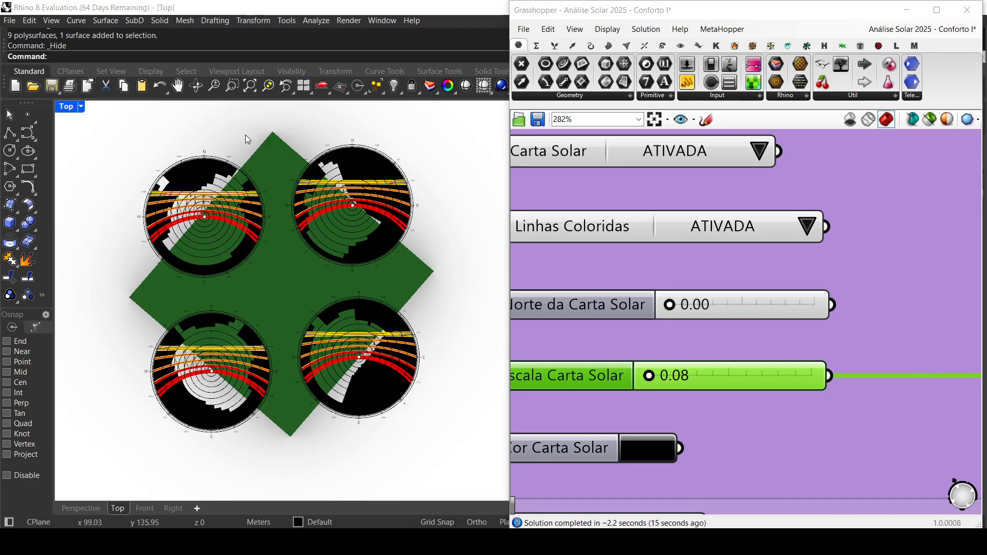
# Step: Show all hidden objects again so the buildings, topography and walkways surround the green lot
pyautogui.scroll(-4, 288, 279)
pyautogui.middleClick(355, 309)
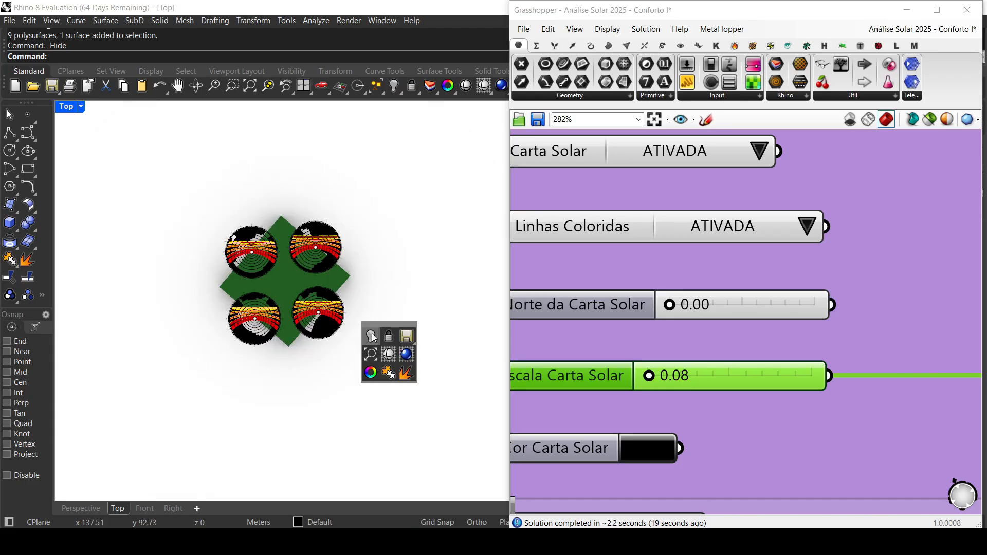
pyautogui.click(358, 316)
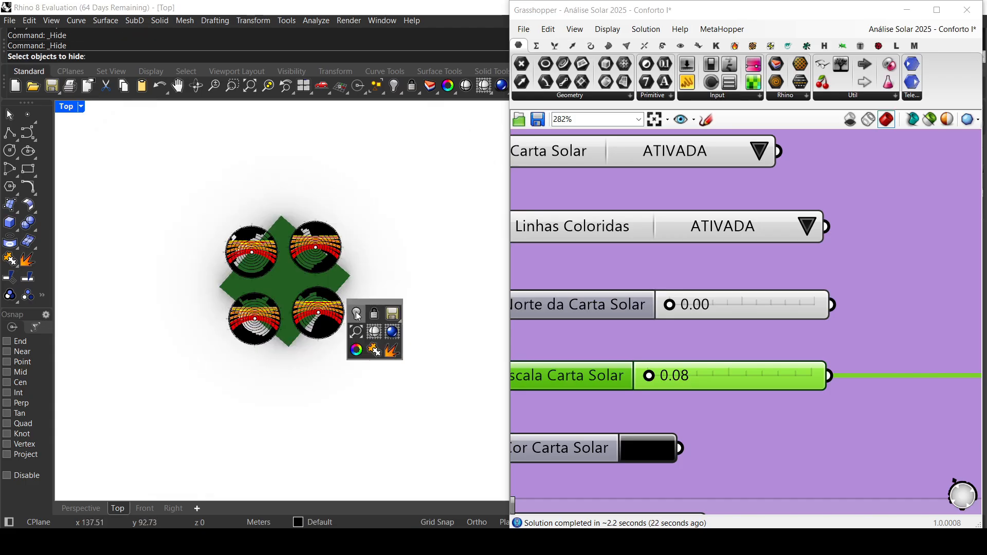
pyautogui.rightClick(358, 314)
pyautogui.scroll(-2, 362, 348)
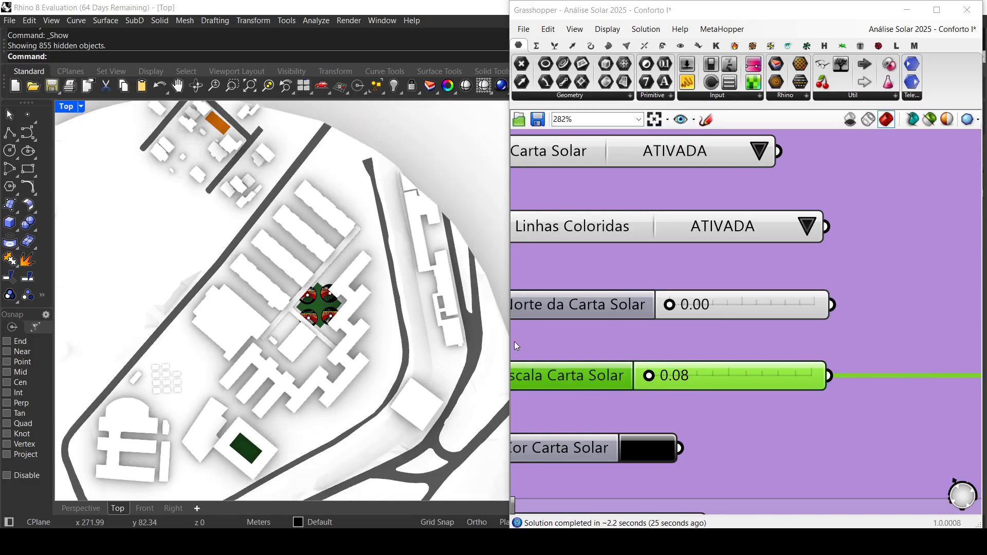
# Step: Set both Linhas Coloridas and Carta Solar to DESATIVADA in the solar chart settings
pyautogui.scroll(10, 321, 307)
pyautogui.moveTo(636, 299); pyautogui.dragTo(720, 350, button='right')
pyautogui.scroll(-5, 720, 349)
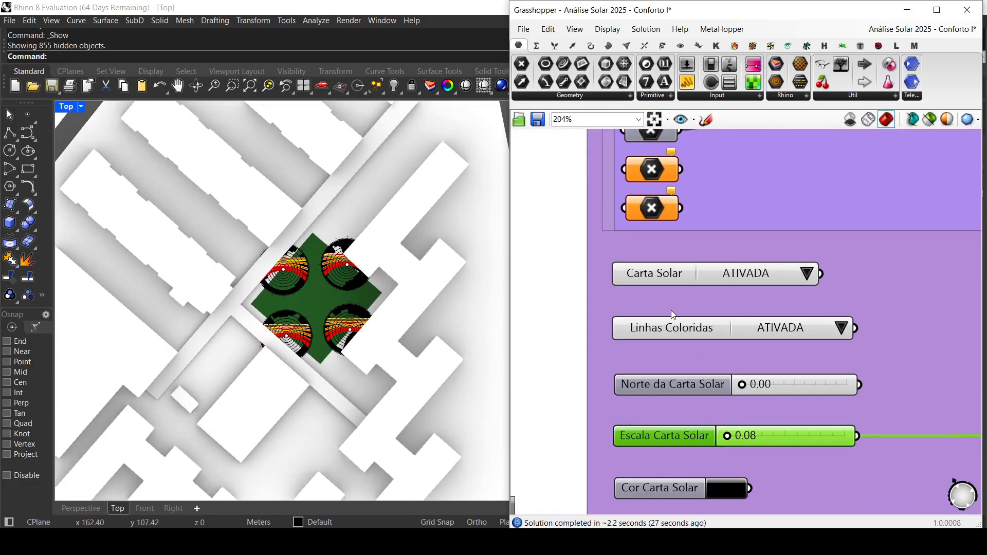
pyautogui.scroll(2, 709, 340)
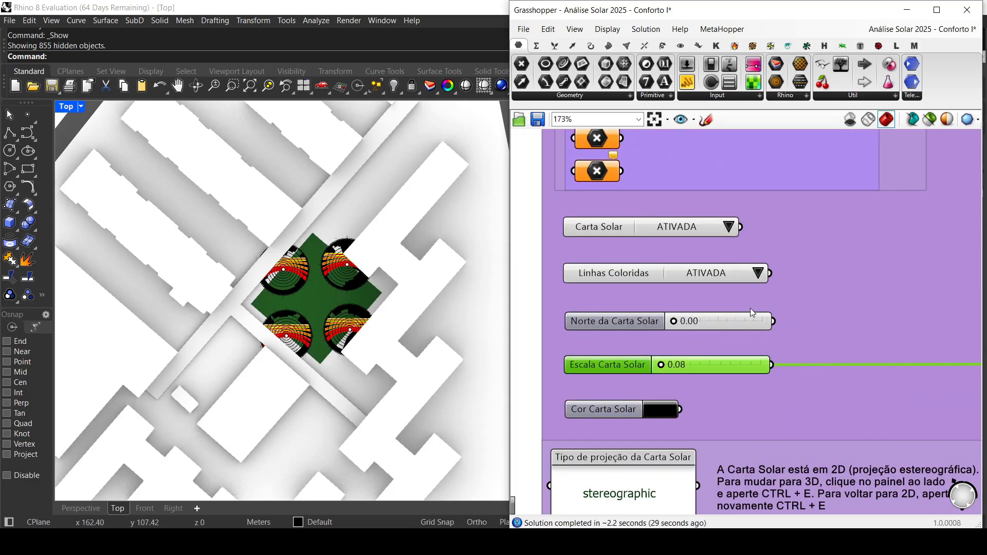
pyautogui.click(758, 273)
pyautogui.click(787, 293)
pyautogui.click(721, 220)
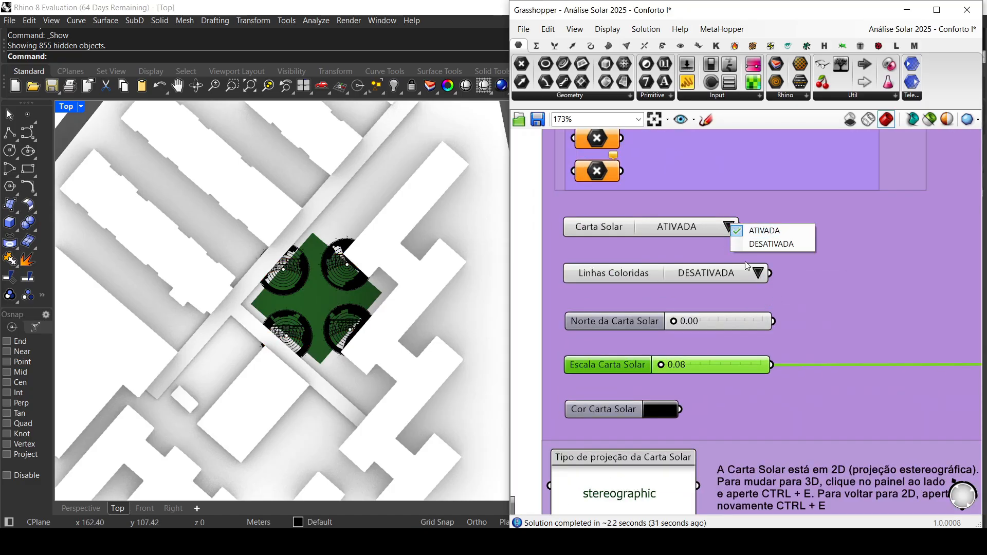
pyautogui.click(752, 247)
# Step: Set OBSTRUÇÃO to DESATIVADA in the 3. Obstruções section
pyautogui.scroll(-3, 663, 290)
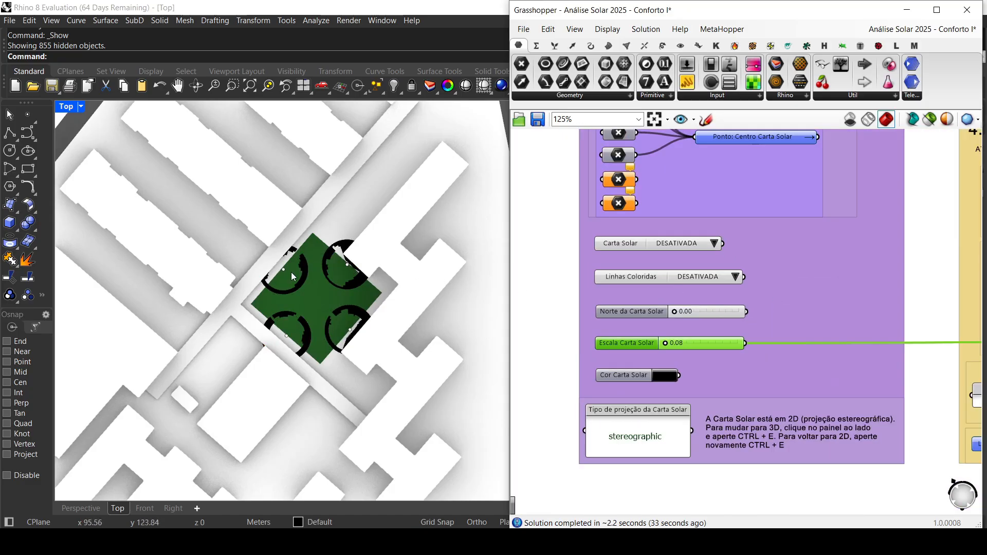
pyautogui.scroll(3, 291, 273)
pyautogui.scroll(-3, 746, 310)
pyautogui.moveTo(744, 306); pyautogui.dragTo(591, 365, button='right')
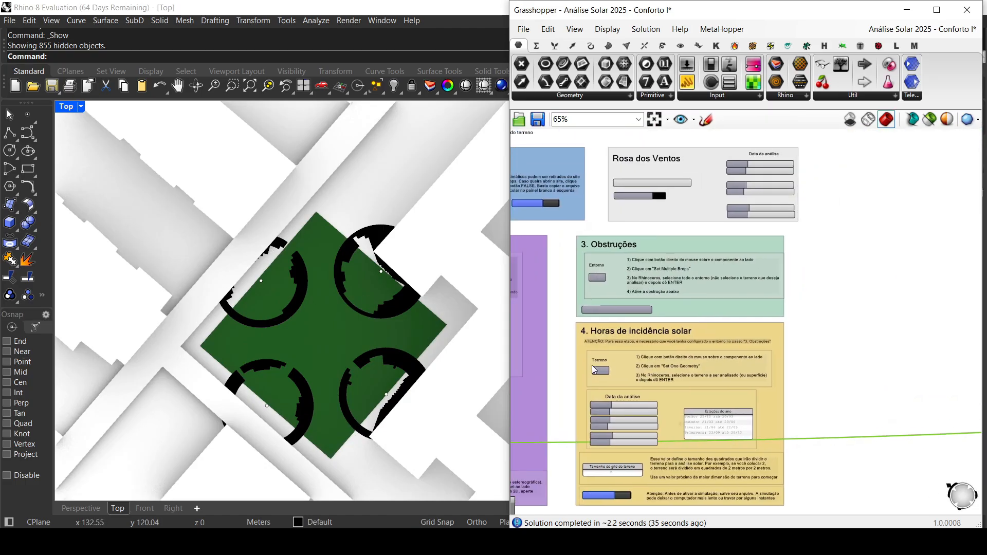
pyautogui.scroll(3, 635, 313)
pyautogui.click(638, 321)
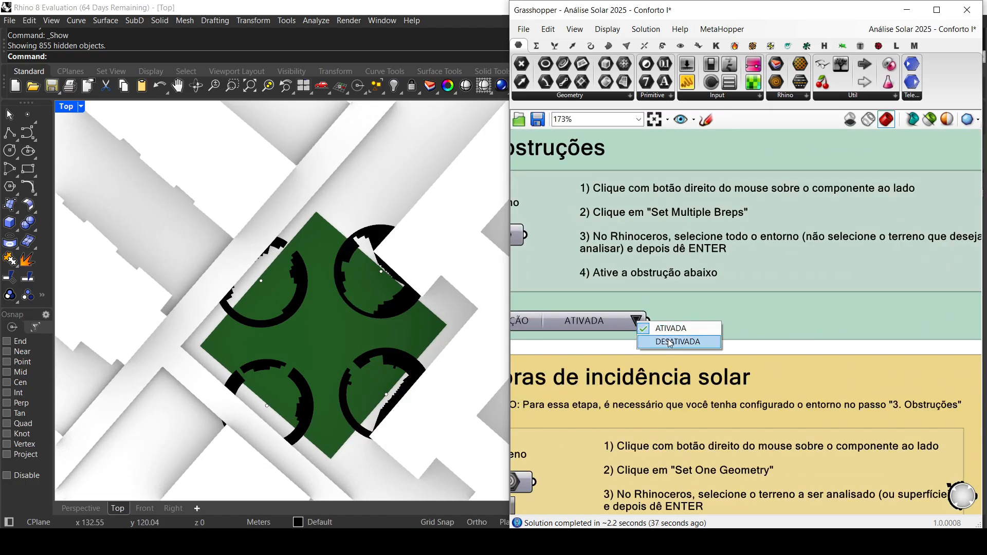
pyautogui.click(670, 342)
# Step: Select the dark green floor surface inside the courtyard building in the Top view
pyautogui.scroll(-4, 552, 381)
pyautogui.moveTo(578, 370); pyautogui.dragTo(613, 261, button='right')
pyautogui.scroll(-5, 344, 331)
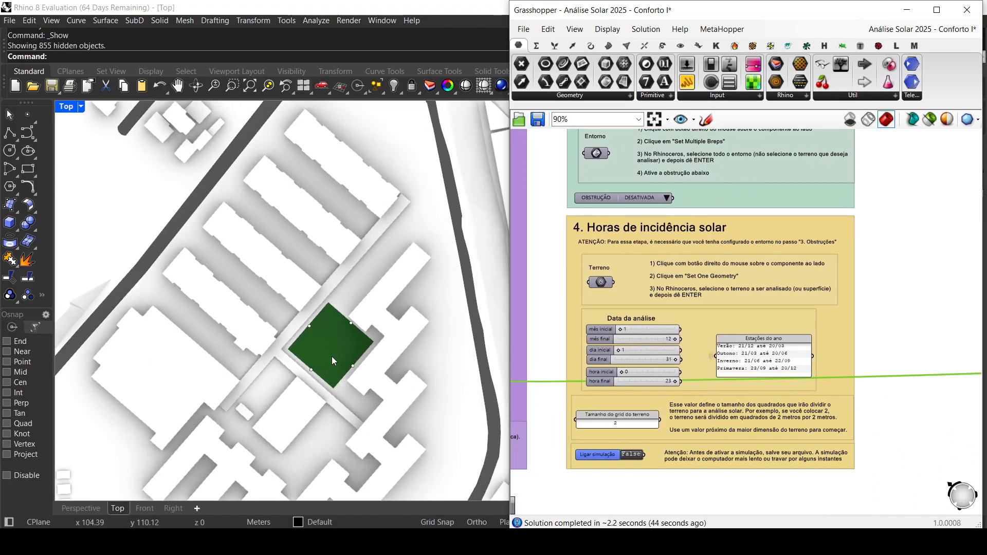
pyautogui.scroll(5, 329, 360)
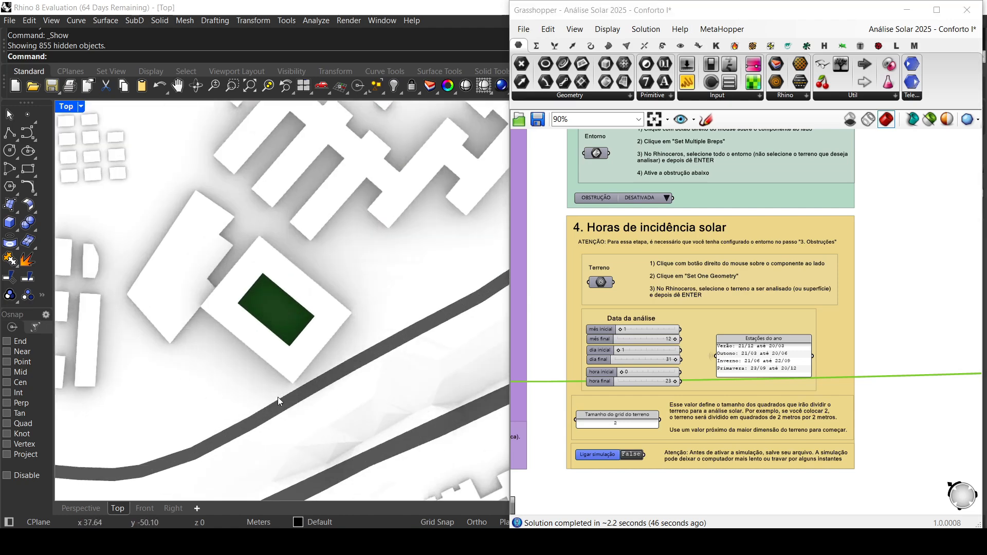
pyautogui.click(270, 308)
pyautogui.click(302, 339)
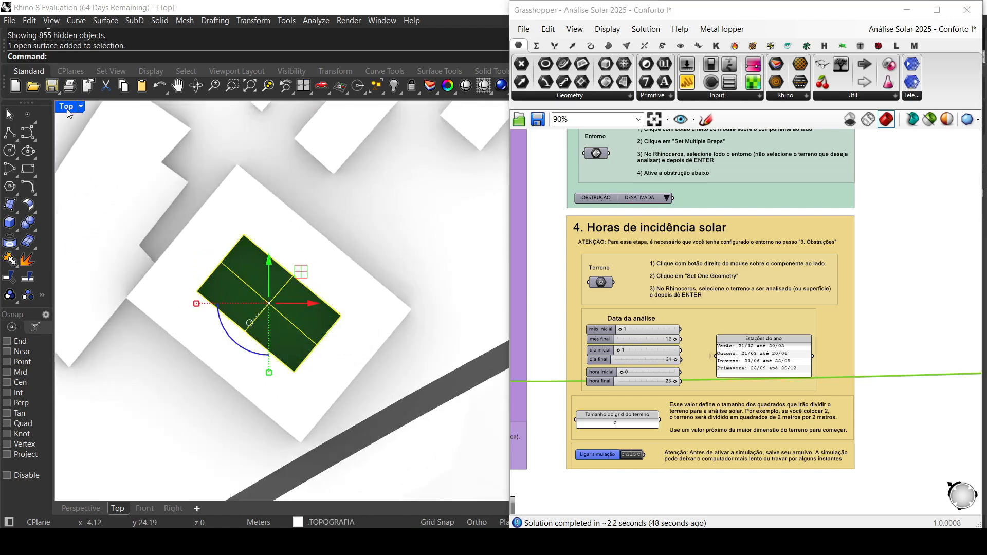
# Step: Switch to the Perspective view, pick the green courtyard floor there and clear the selection
pyautogui.doubleClick(66, 108)
pyautogui.doubleClick(475, 106)
pyautogui.scroll(-6, 298, 328)
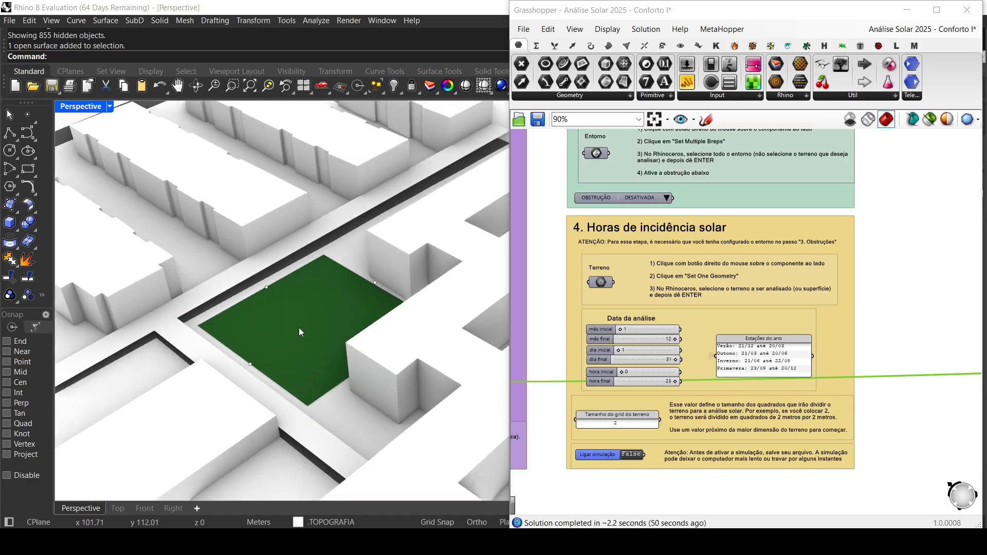
pyautogui.scroll(8, 265, 335)
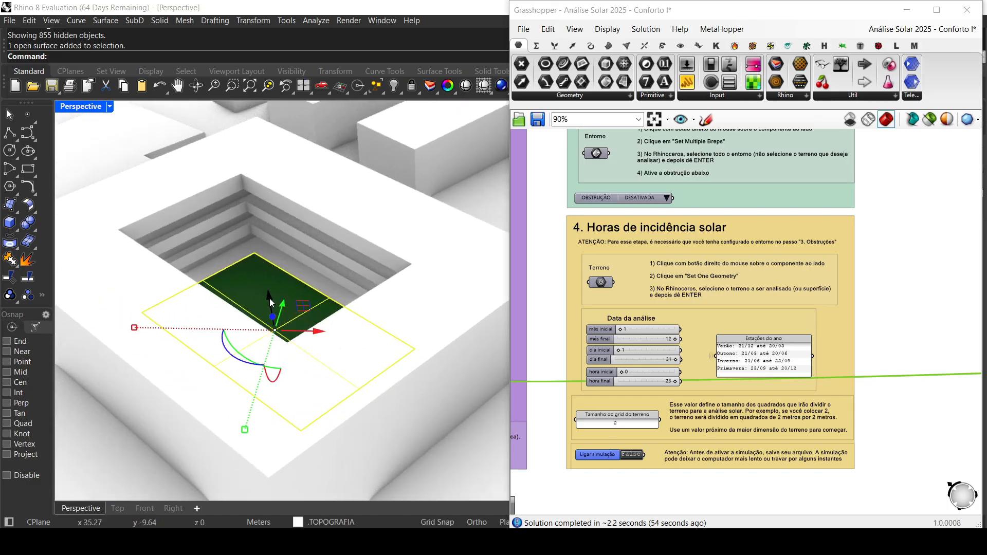
pyautogui.click(256, 280)
pyautogui.press('Escape')
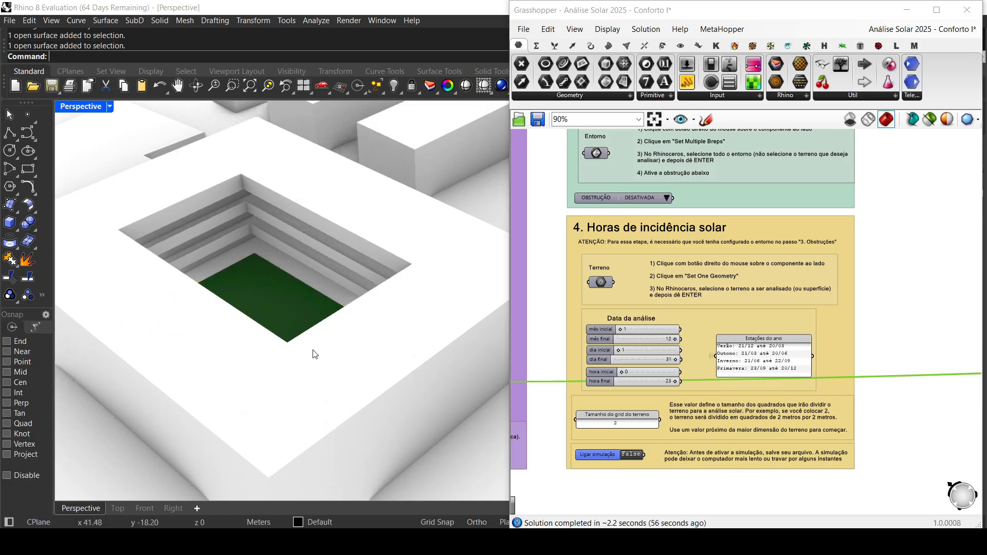
# Step: Examine the stepped courtyard around the green floor and read the Entorno and Terreno instructions in sections 3 and 4
pyautogui.scroll(-5, 303, 348)
pyautogui.moveTo(321, 332); pyautogui.dragTo(156, 324, button='right')
pyautogui.keyDown('shift'); pyautogui.moveTo(156, 325); pyautogui.dragTo(301, 346, button='right'); pyautogui.keyUp('shift')
pyautogui.scroll(10, 276, 344)
pyautogui.scroll(-4, 308, 350)
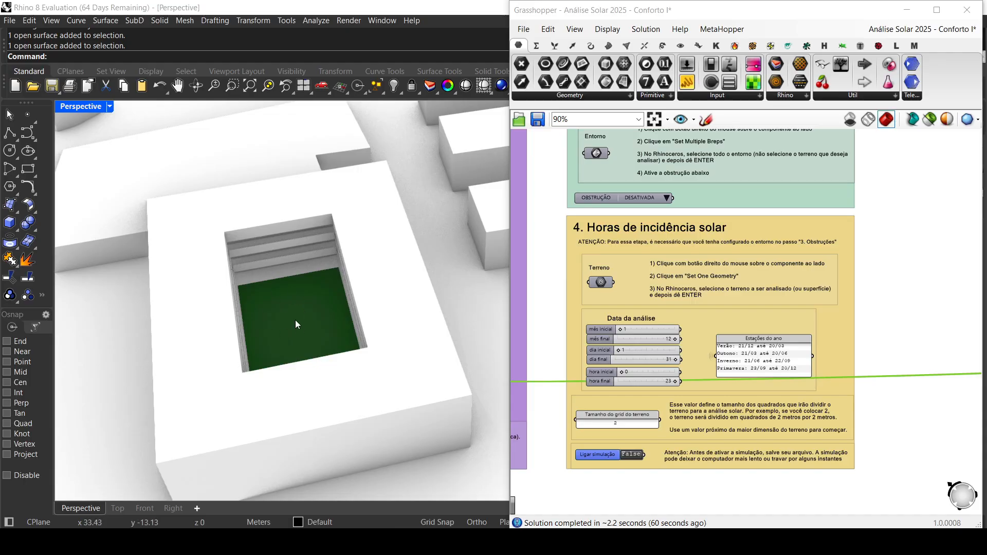
pyautogui.scroll(3, 653, 258)
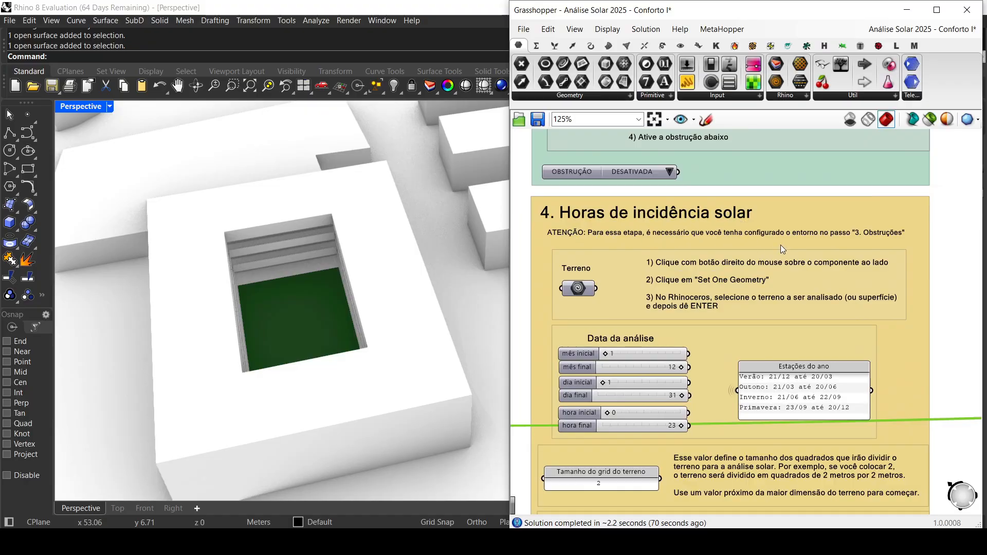
pyautogui.scroll(1, 749, 225)
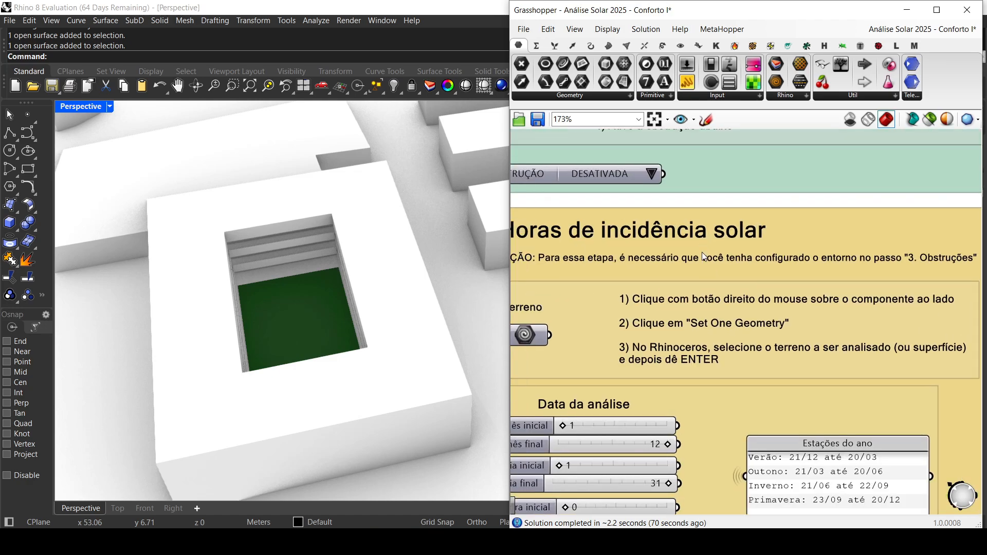
pyautogui.scroll(-2, 590, 207)
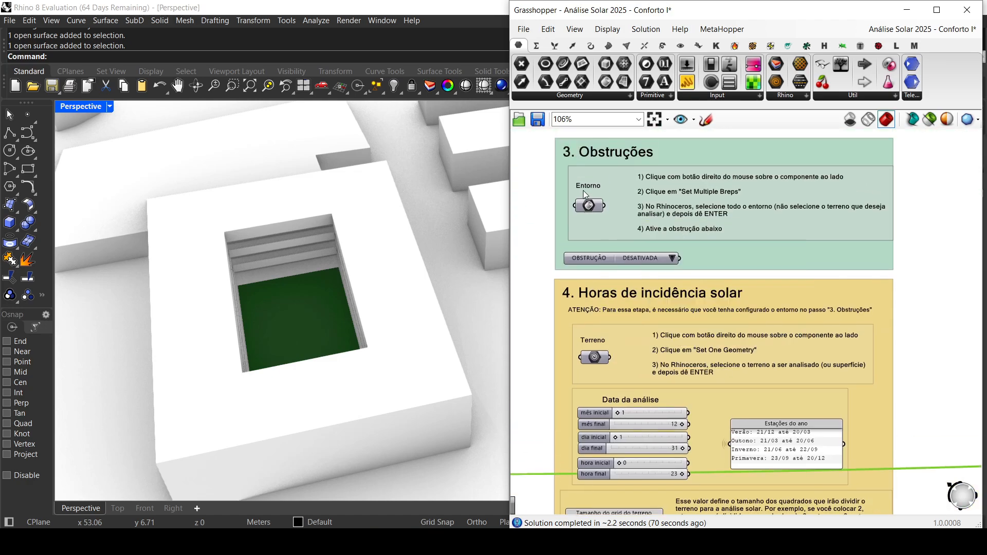
pyautogui.scroll(2, 613, 351)
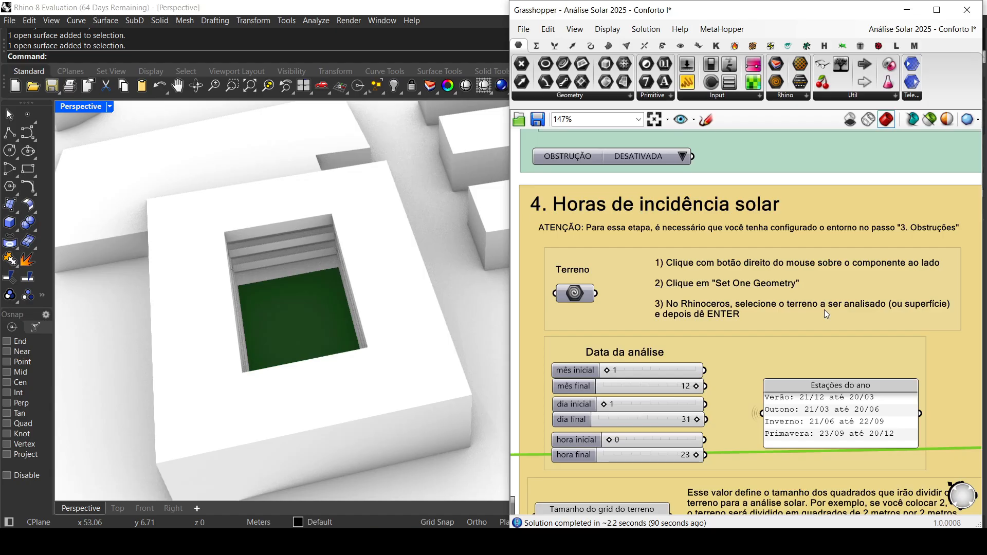
# Step: Select the larger green lot between the campus buildings as a possible analysis terrain
pyautogui.scroll(-13, 296, 320)
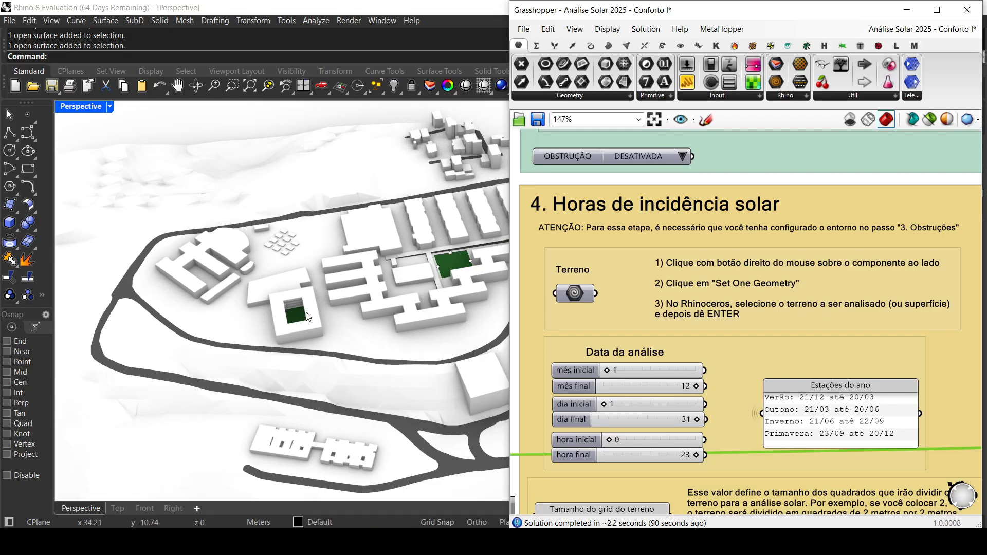
pyautogui.scroll(5, 441, 270)
pyautogui.keyDown('shift'); pyautogui.moveTo(441, 269); pyautogui.dragTo(320, 344, button='right'); pyautogui.keyUp('shift')
pyautogui.click(308, 351)
pyautogui.click(347, 370)
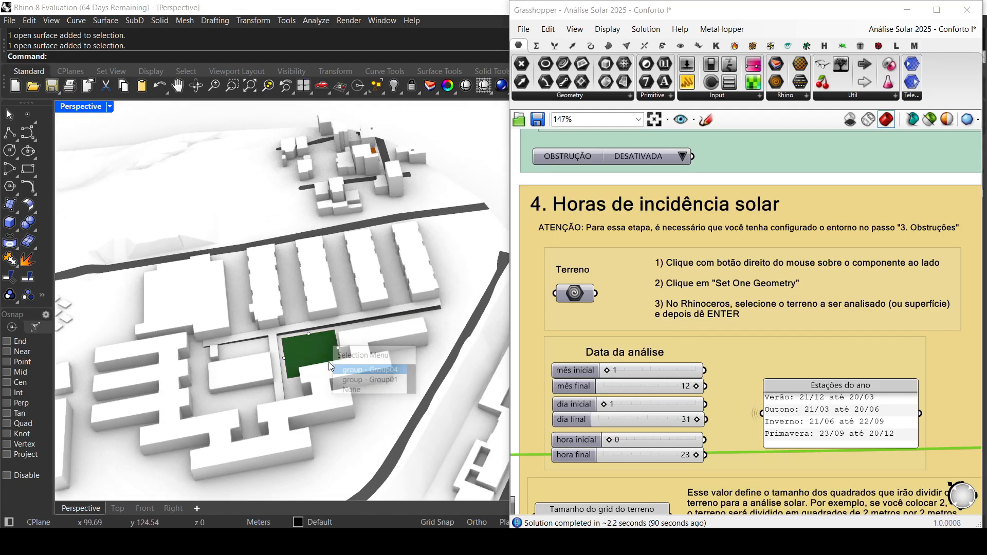
# Step: Select the orange lot among the small houses across the road, then clear the selection
pyautogui.scroll(-5, 374, 280)
pyautogui.moveTo(375, 272); pyautogui.dragTo(114, 288, button='right')
pyautogui.scroll(7, 255, 294)
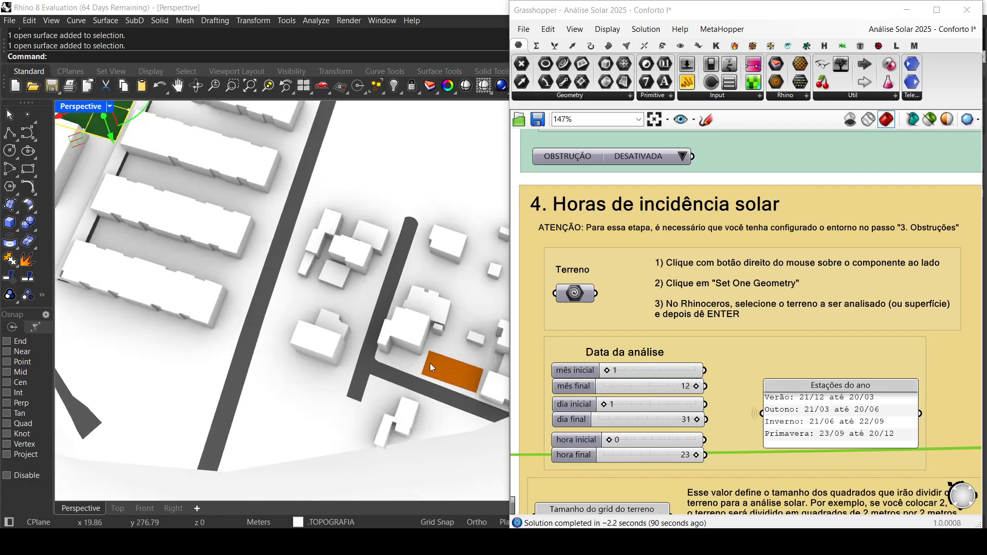
pyautogui.click(440, 363)
pyautogui.click(475, 396)
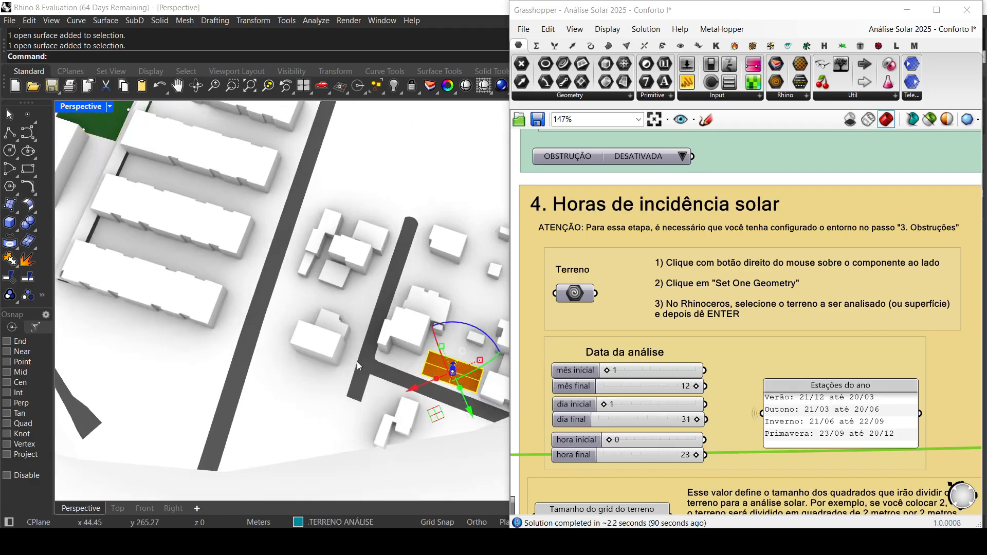
pyautogui.press('Escape')
# Step: Return to the courtyard building, select its green floor group and clear the selection
pyautogui.scroll(-2, 313, 341)
pyautogui.scroll(-4, 312, 341)
pyautogui.keyDown('shift'); pyautogui.moveTo(205, 180); pyautogui.dragTo(327, 369, button='right'); pyautogui.keyUp('shift')
pyautogui.scroll(3, 237, 434)
pyautogui.click(327, 369)
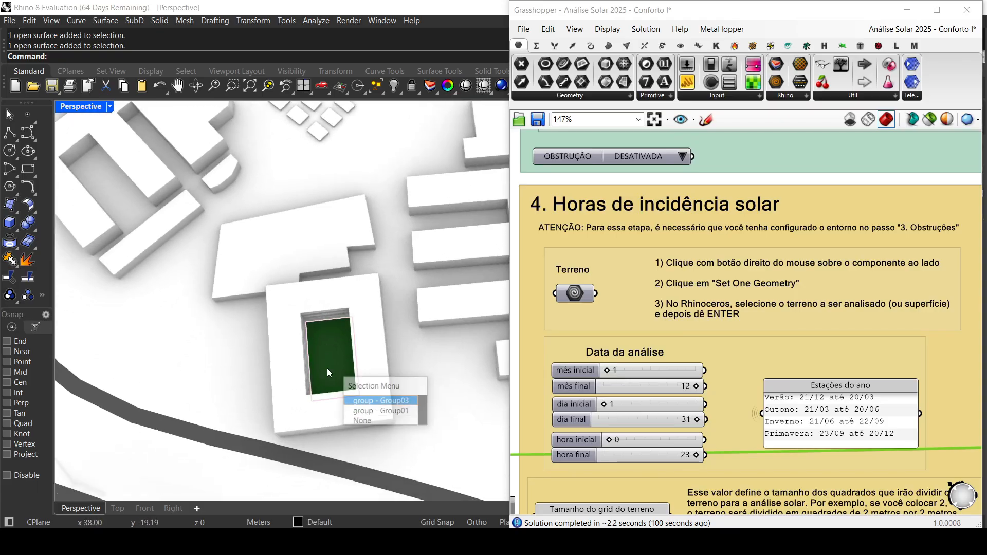
pyautogui.click(355, 401)
pyautogui.press('Escape')
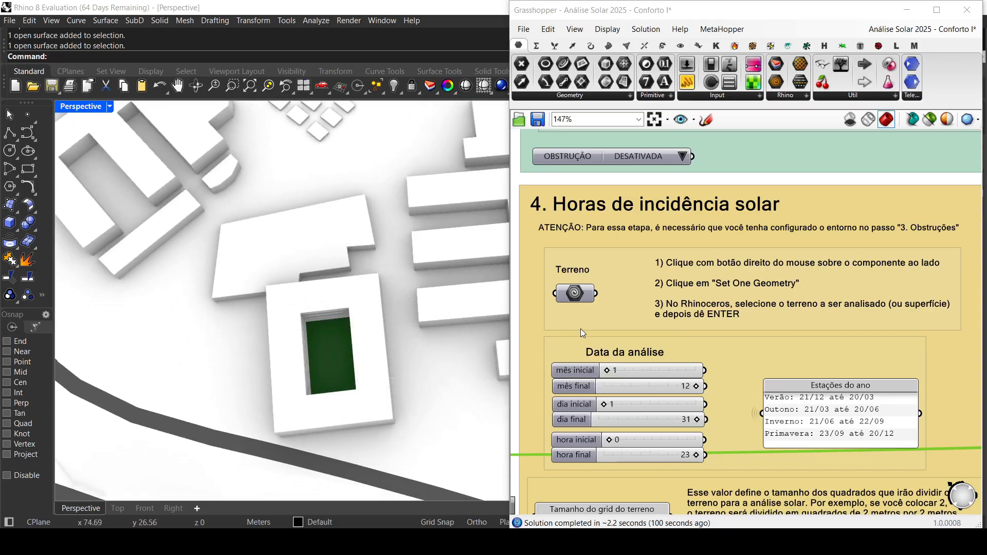
# Step: Set the green floor surface of the courtyard building as the single Terreno geometry for the solar incidence analysis
pyautogui.rightClick(575, 296)
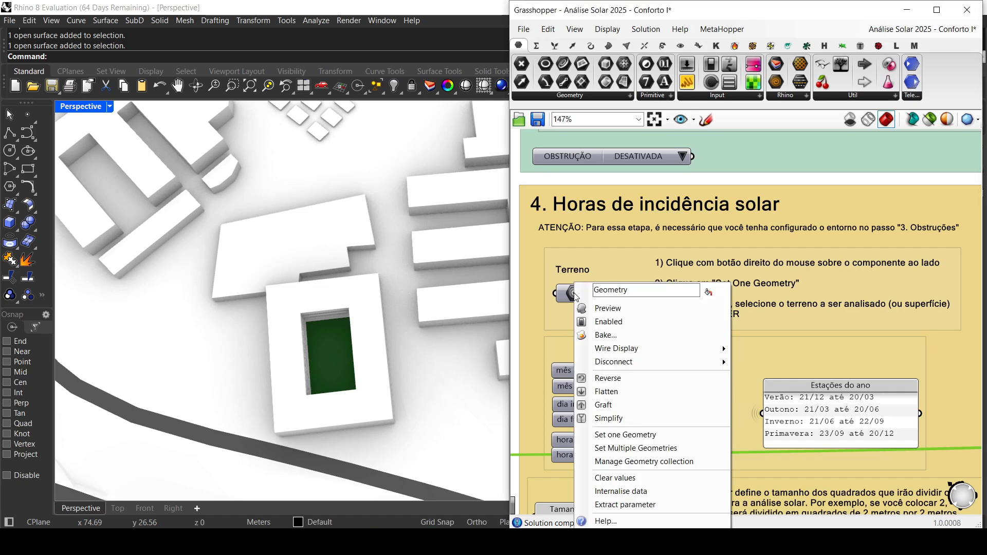
pyautogui.click(667, 437)
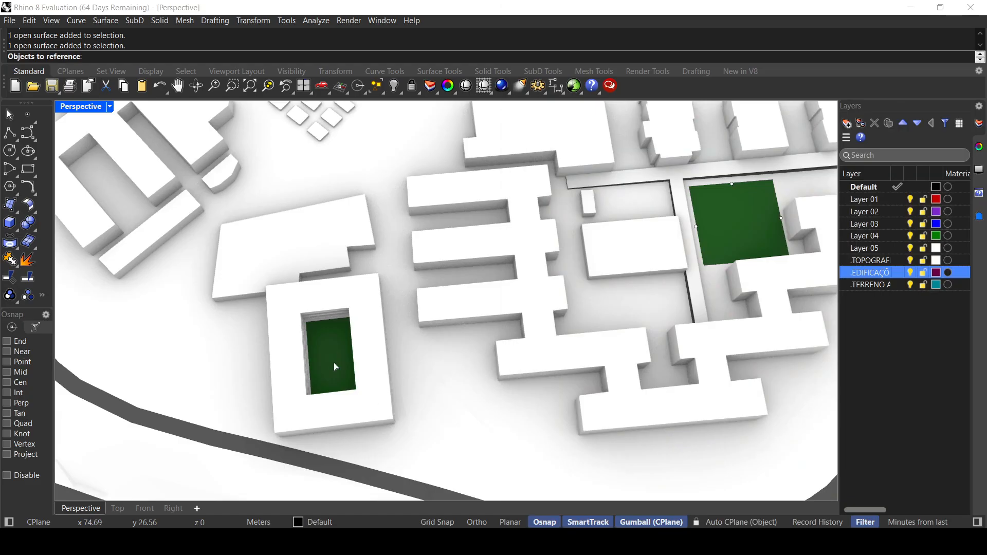
pyautogui.click(329, 359)
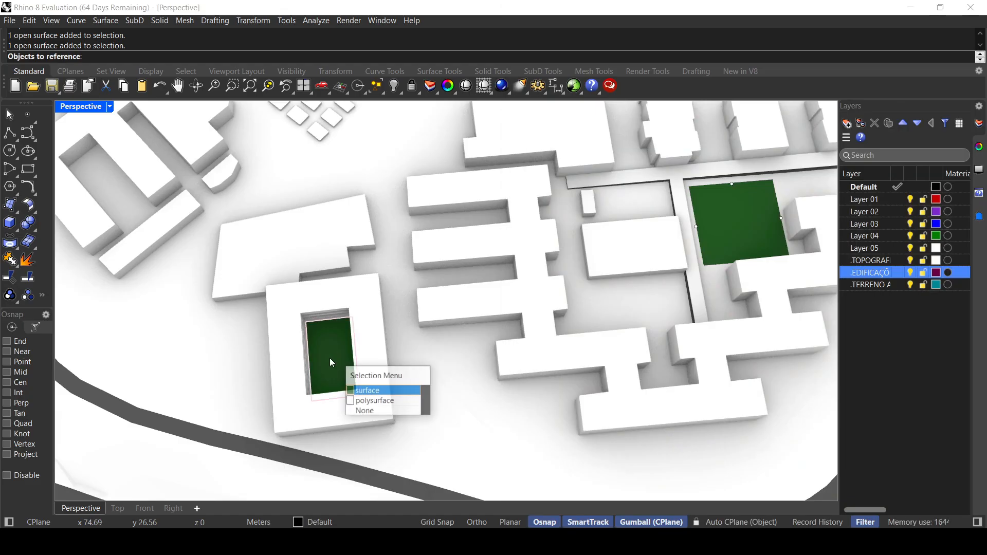
pyautogui.click(355, 390)
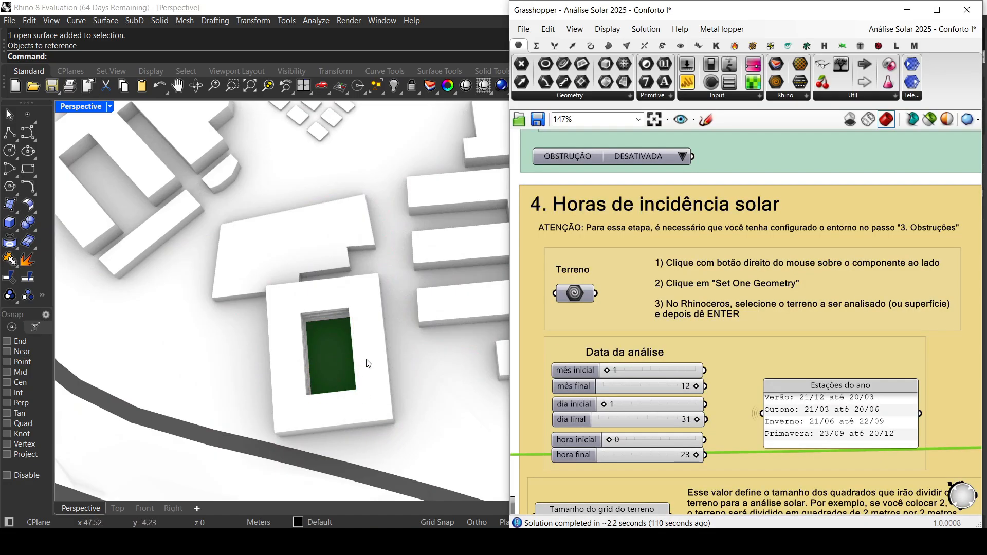
pyautogui.moveTo(366, 364); pyautogui.dragTo(342, 366, button='right')
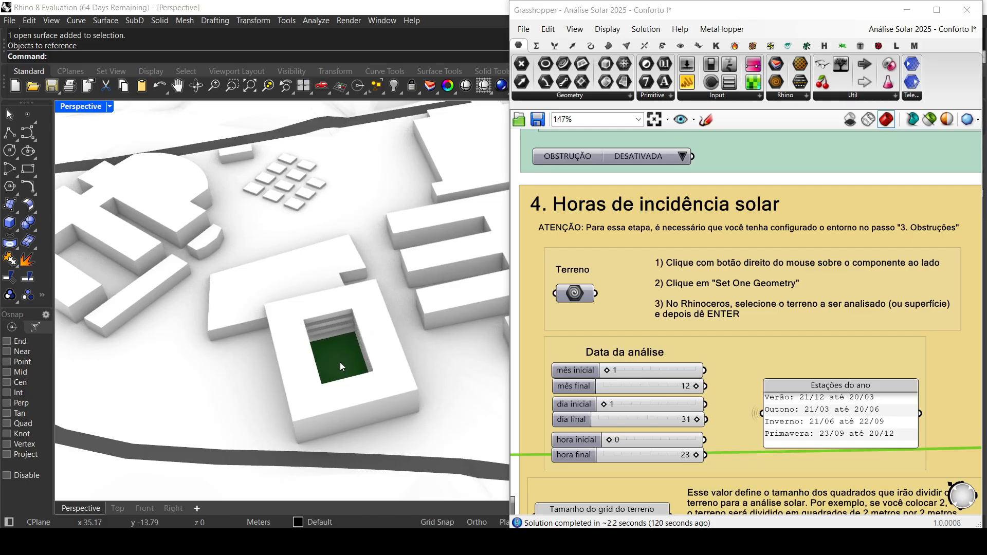
# Step: Examine the Data da análise month, day and hour sliders alongside the season dates in the Estações do ano panel
pyautogui.moveTo(675, 390); pyautogui.dragTo(677, 309, button='right')
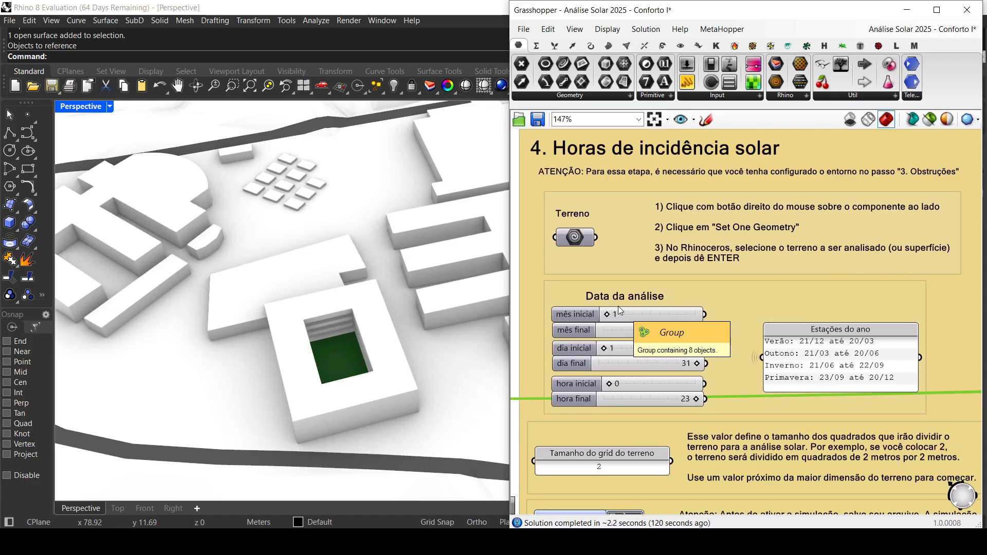
pyautogui.click(800, 352)
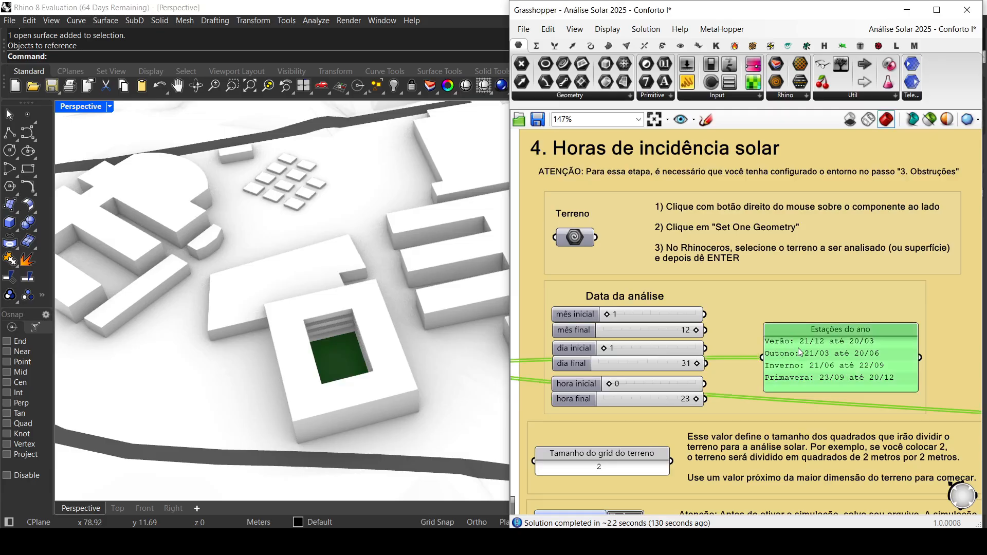
pyautogui.scroll(3, 800, 351)
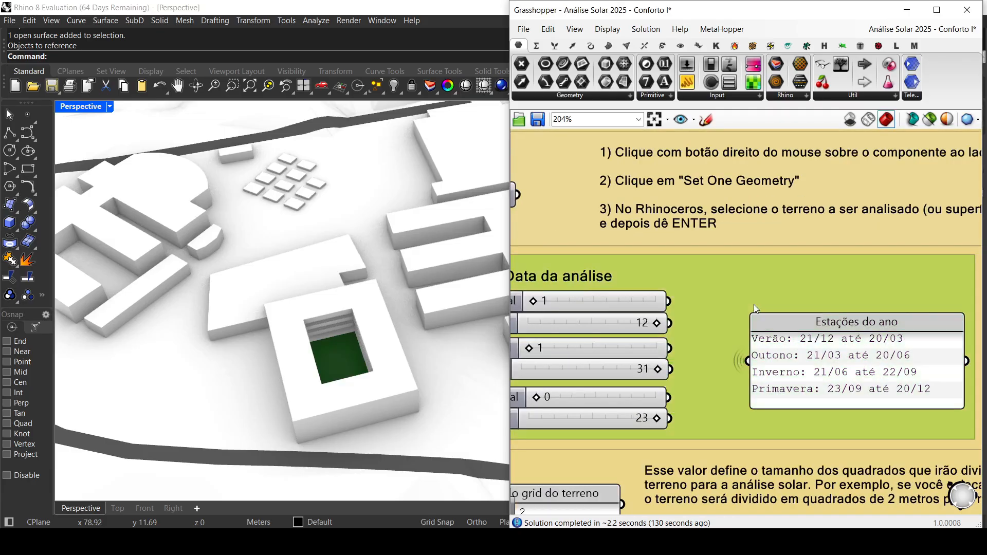
pyautogui.click(854, 348)
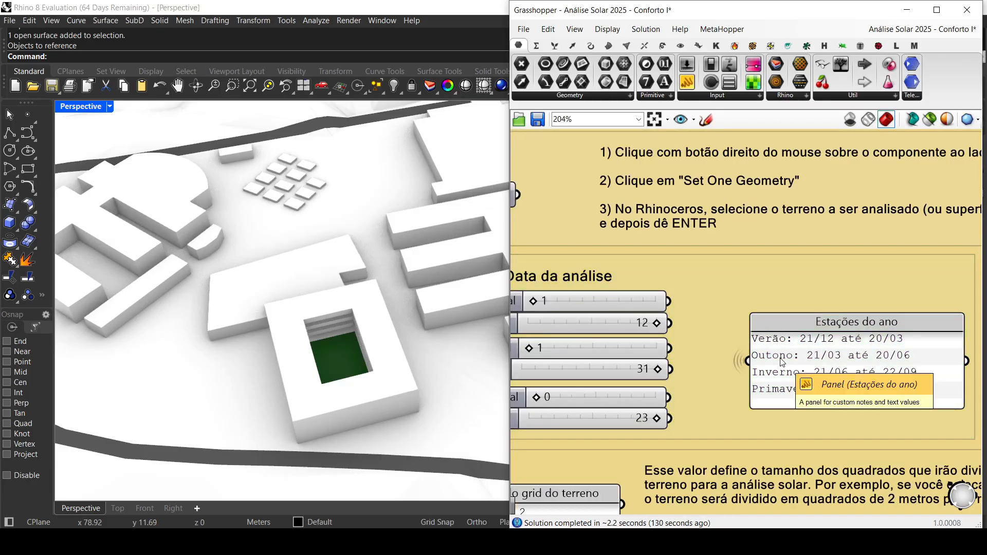
pyautogui.scroll(-3, 788, 396)
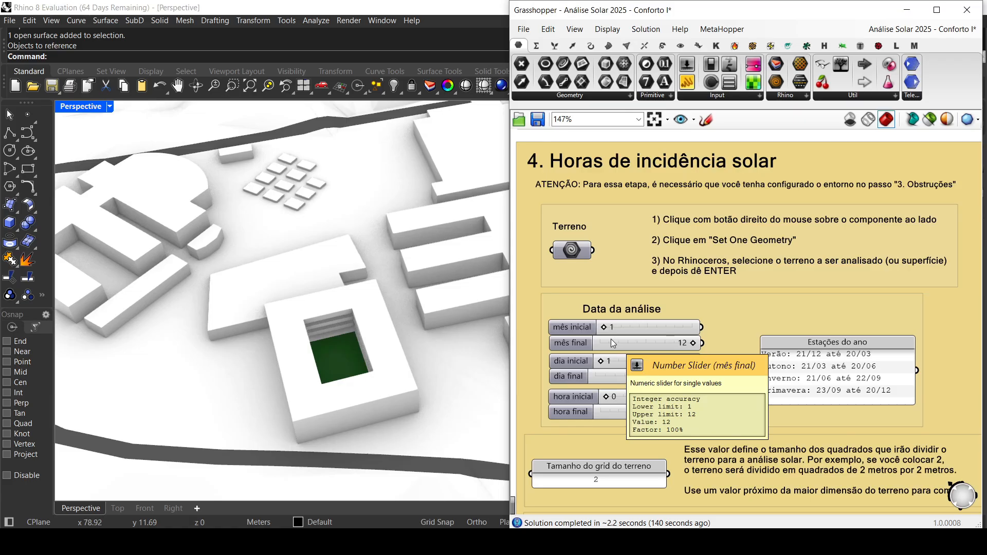
pyautogui.scroll(2, 619, 332)
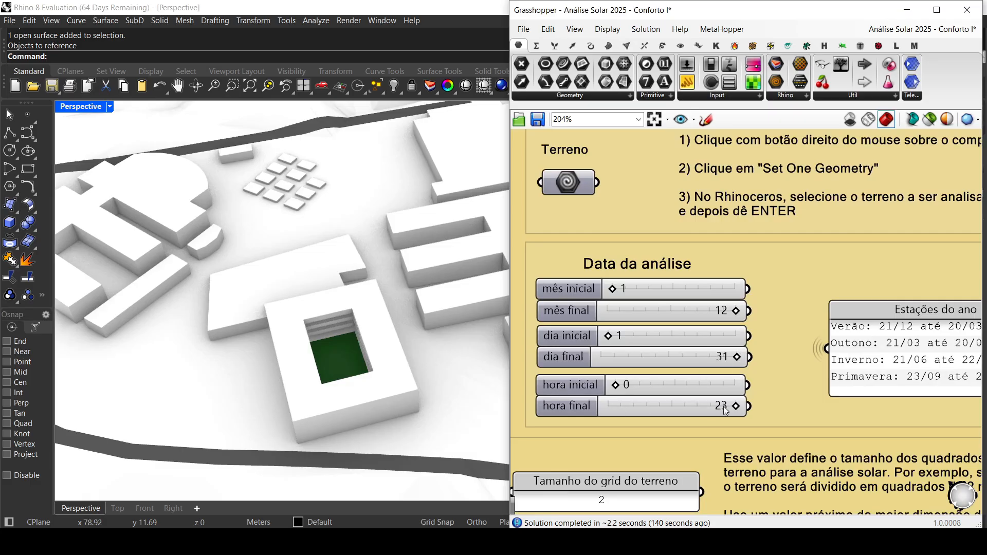
pyautogui.moveTo(669, 337)
pyautogui.mouseDown(button='right')
pyautogui.moveTo(654, 350)
pyautogui.moveTo(671, 343)
pyautogui.mouseUp(button='right')
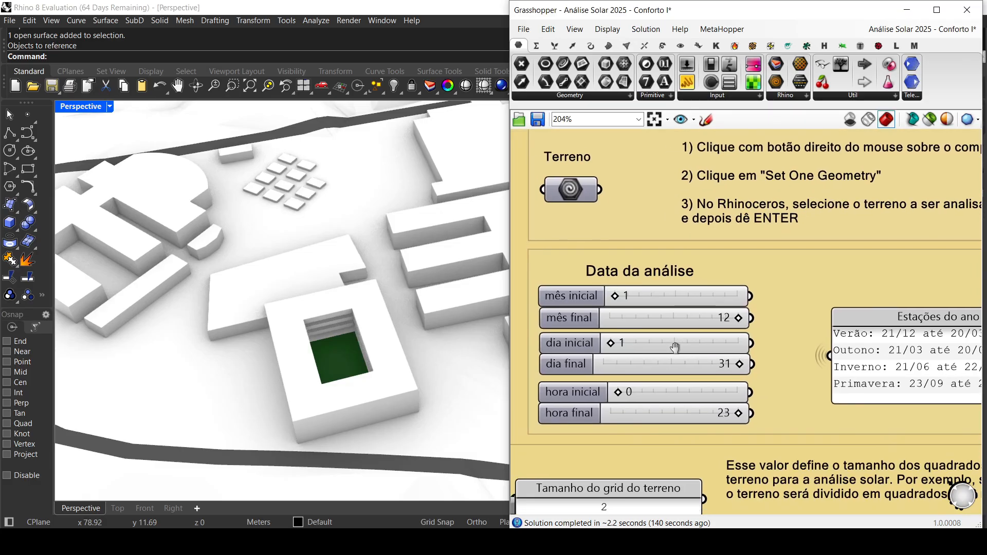
pyautogui.moveTo(751, 325); pyautogui.dragTo(743, 319, button='right')
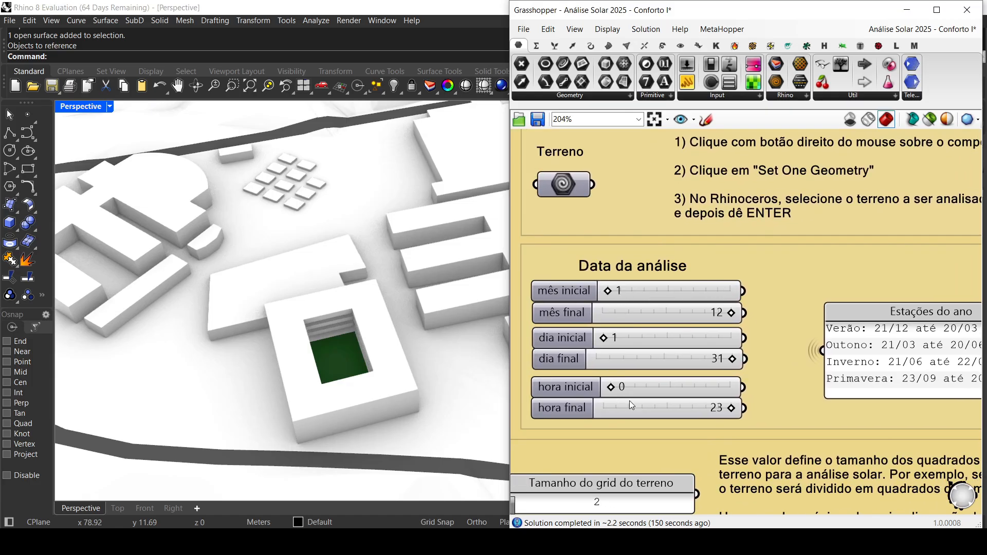
# Step: Read the notes on choosing the terrain grid size and on saving the file before activating the simulation
pyautogui.scroll(-1, 695, 359)
pyautogui.scroll(-1, 676, 415)
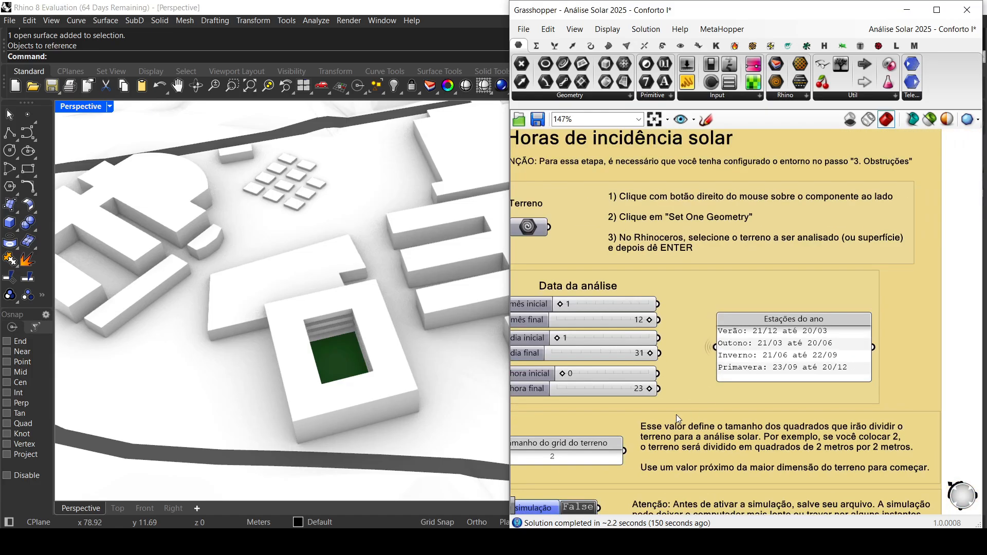
pyautogui.moveTo(677, 414); pyautogui.dragTo(720, 338, button='right')
pyautogui.scroll(2, 719, 338)
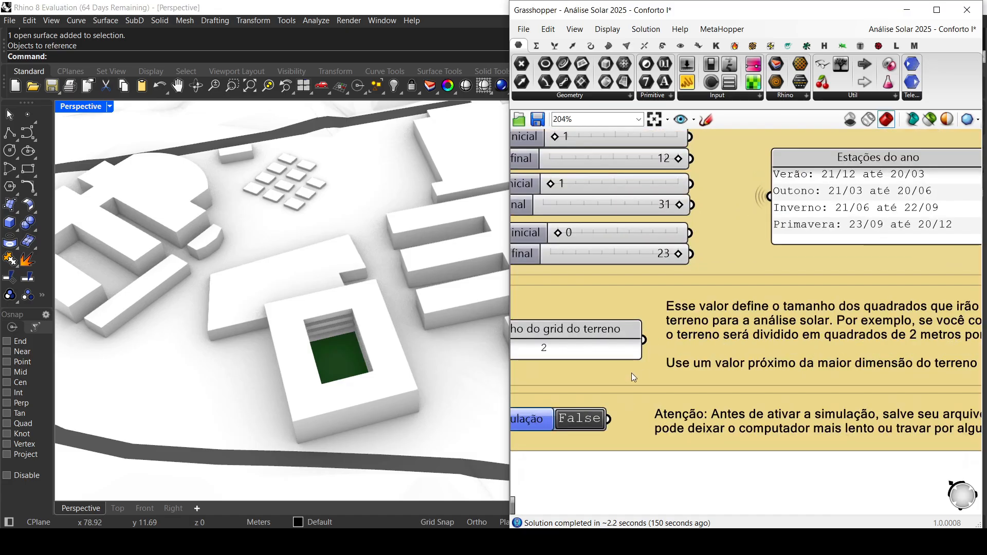
pyautogui.scroll(-1, 631, 372)
pyautogui.moveTo(627, 372); pyautogui.dragTo(643, 367, button='right')
pyautogui.scroll(-1, 643, 367)
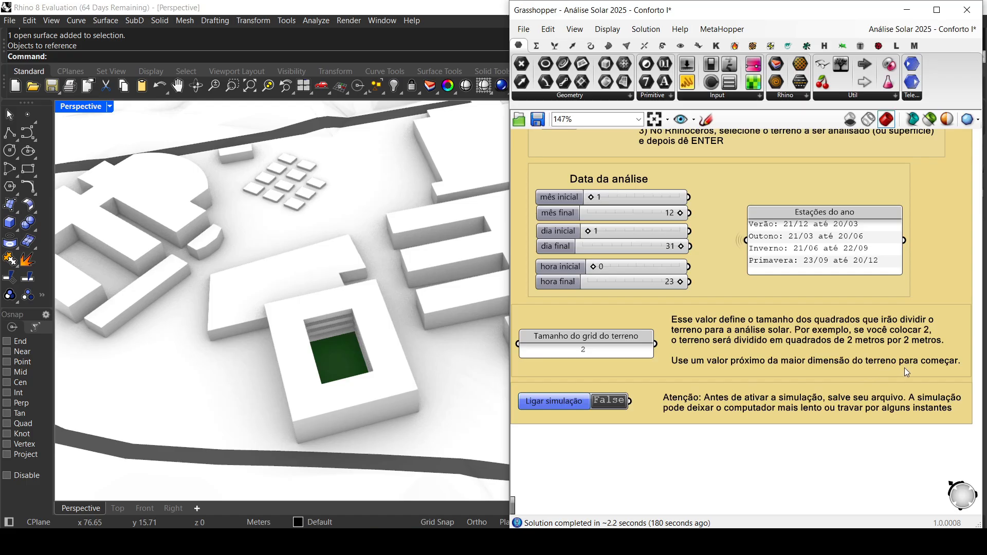
pyautogui.scroll(-4, 738, 294)
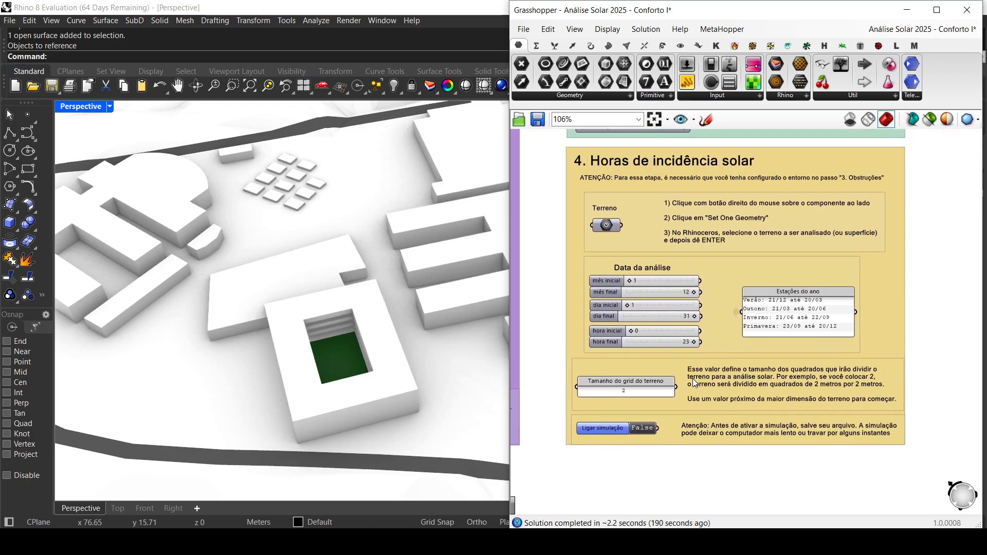
# Step: Set Tamanho do grid do terreno to 20, switch Ligar simulação to True and view the coloured courtyard floor from above
pyautogui.scroll(2, 693, 382)
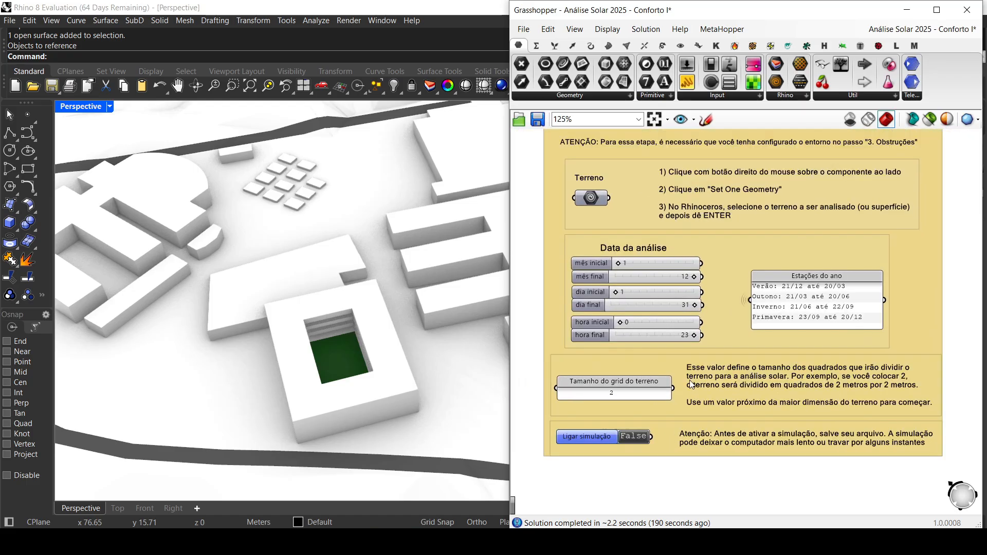
pyautogui.click(620, 394)
pyautogui.doubleClick(618, 391)
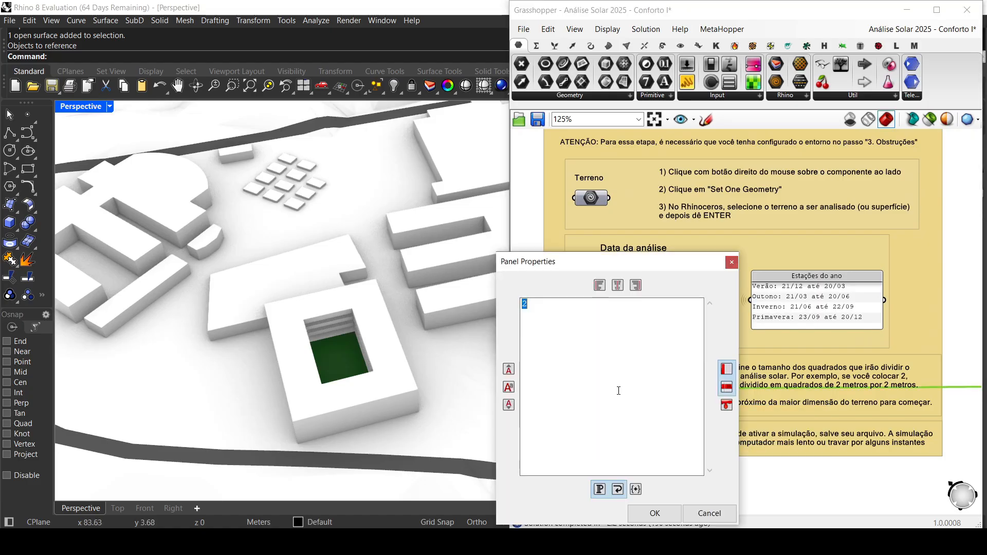
pyautogui.write('20')
pyautogui.click(642, 513)
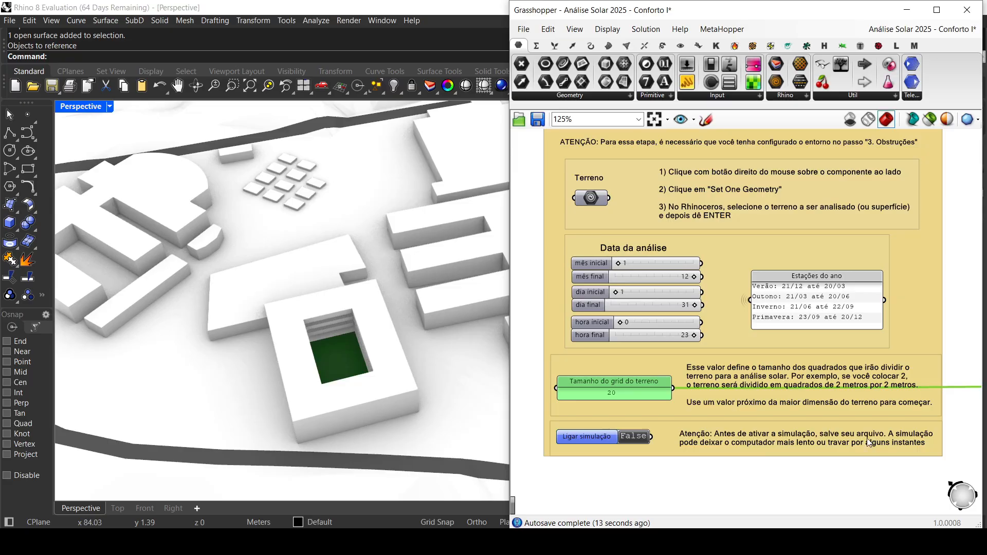
pyautogui.doubleClick(634, 436)
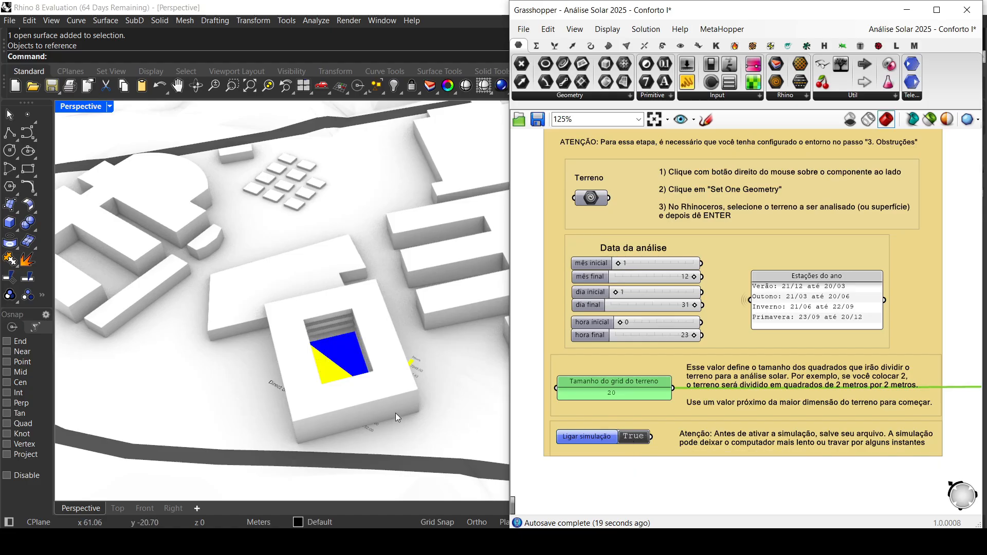
pyautogui.scroll(-2, 371, 405)
pyautogui.moveTo(371, 405)
pyautogui.mouseDown(button='right')
pyautogui.moveTo(368, 393)
pyautogui.moveTo(369, 406)
pyautogui.mouseUp(button='right')
pyautogui.scroll(3, 356, 325)
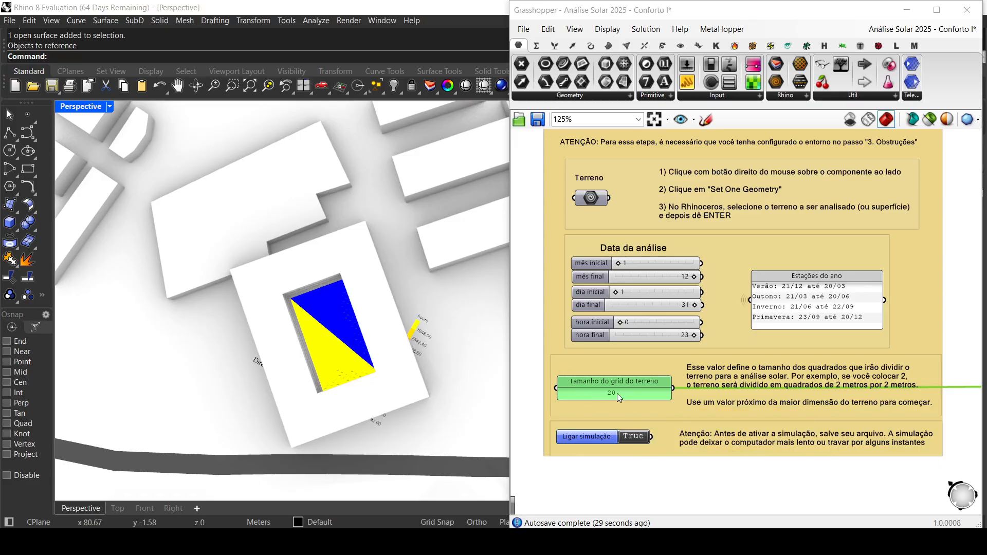
# Step: Hide all the selectable model surfaces around the solar result and show the site in the Top view
pyautogui.hotkey('ctrl', 'a')
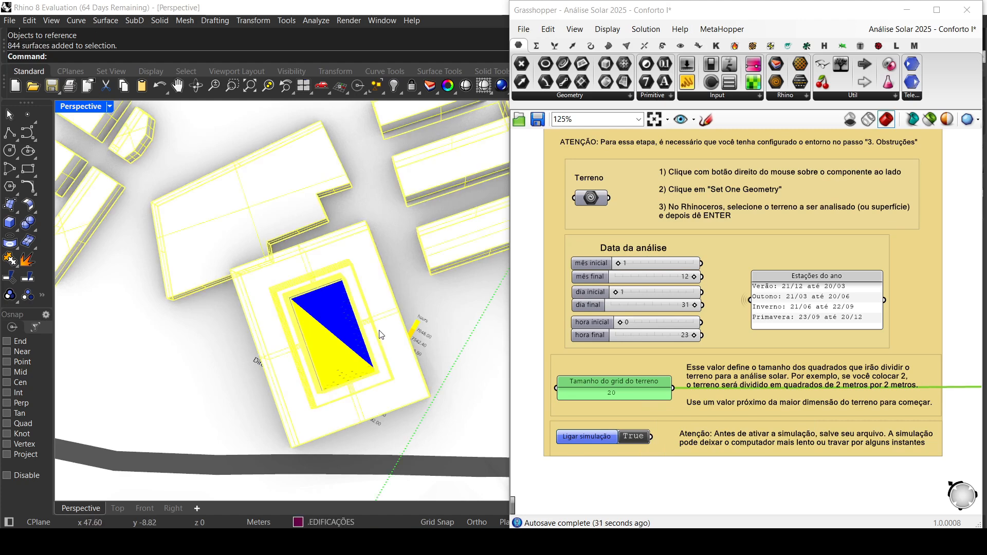
pyautogui.middleClick(361, 311)
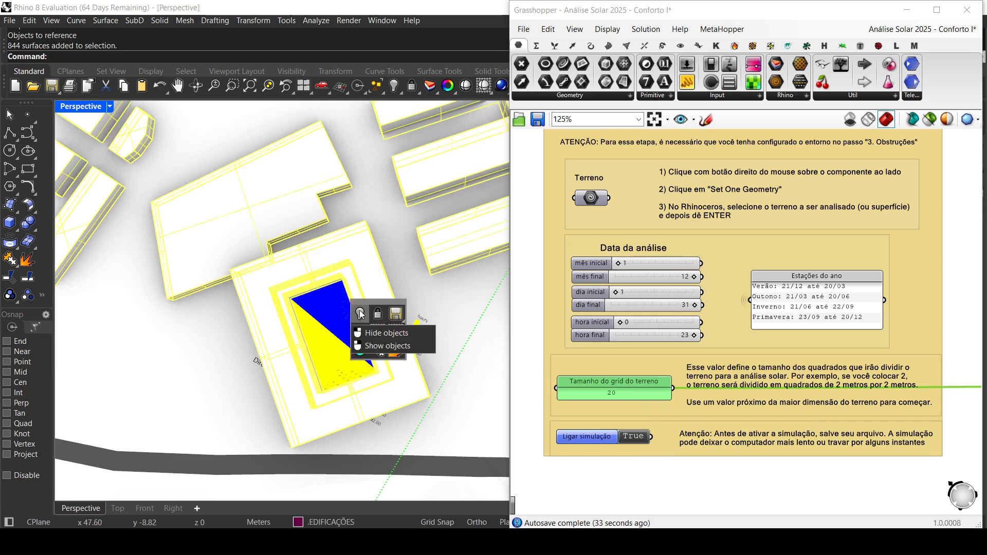
pyautogui.click(361, 313)
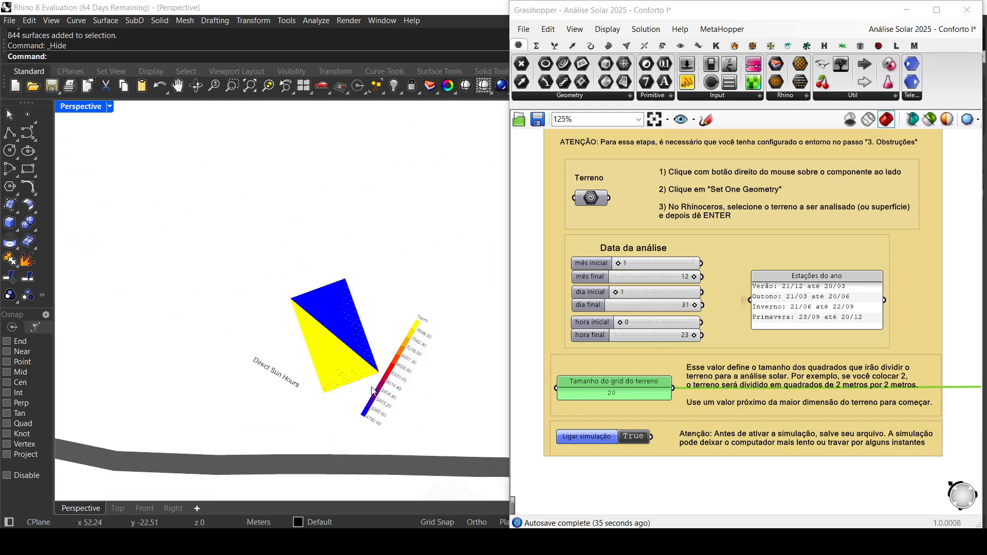
pyautogui.doubleClick(64, 107)
pyautogui.doubleClick(66, 107)
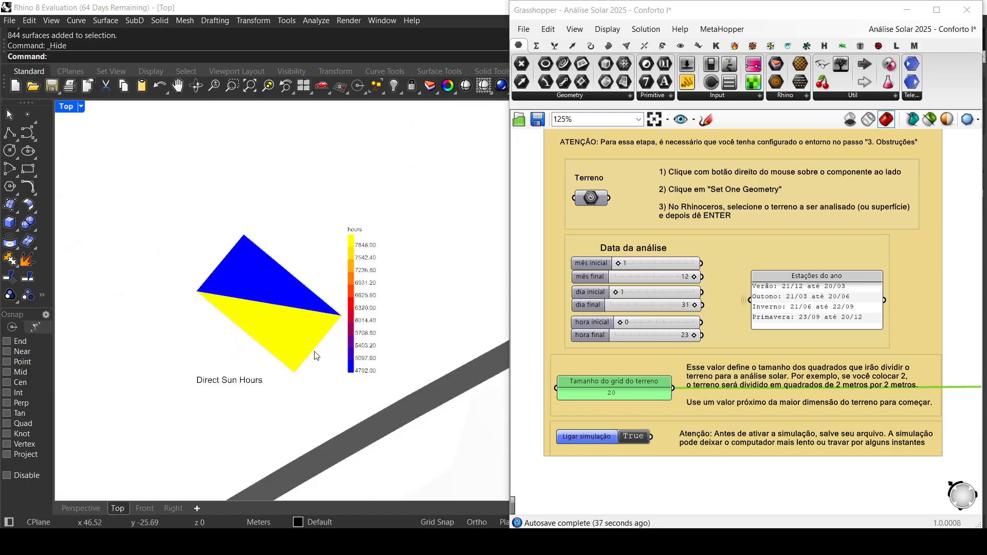
# Step: Refine the terrain analysis grid by setting Tamanho do grid do terreno to 10
pyautogui.doubleClick(620, 394)
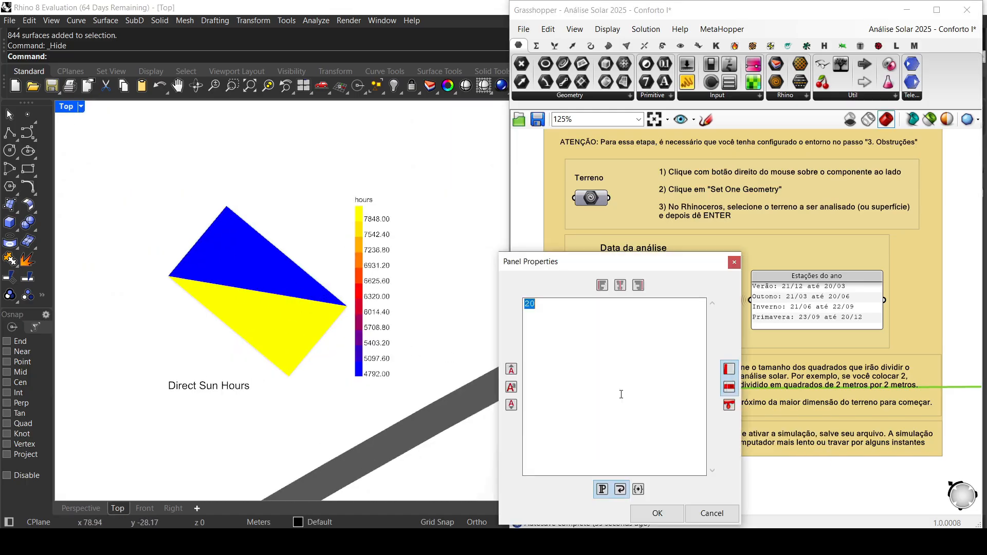
pyautogui.write('10')
pyautogui.click(677, 512)
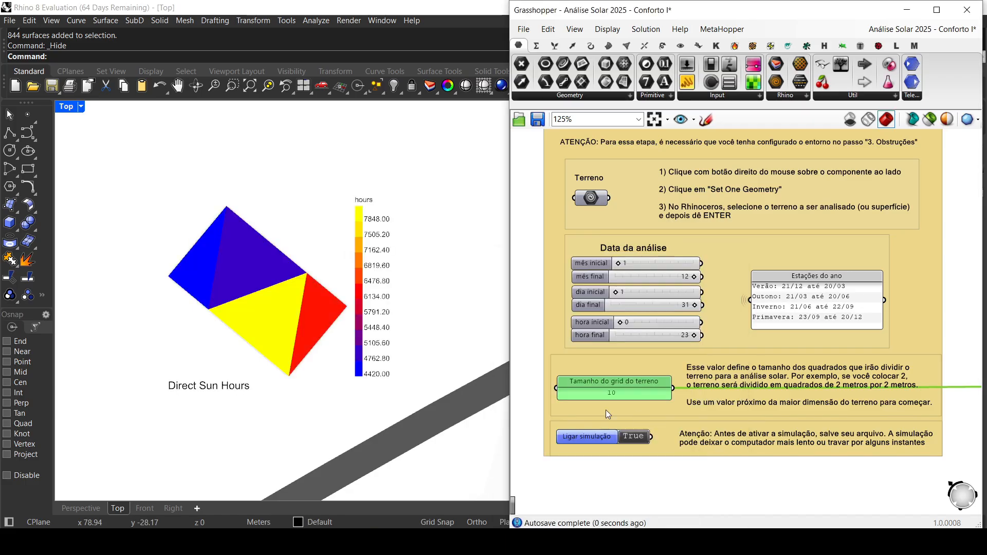
# Step: Refine the solar hours result further by setting Tamanho do grid do terreno to 2
pyautogui.doubleClick(619, 394)
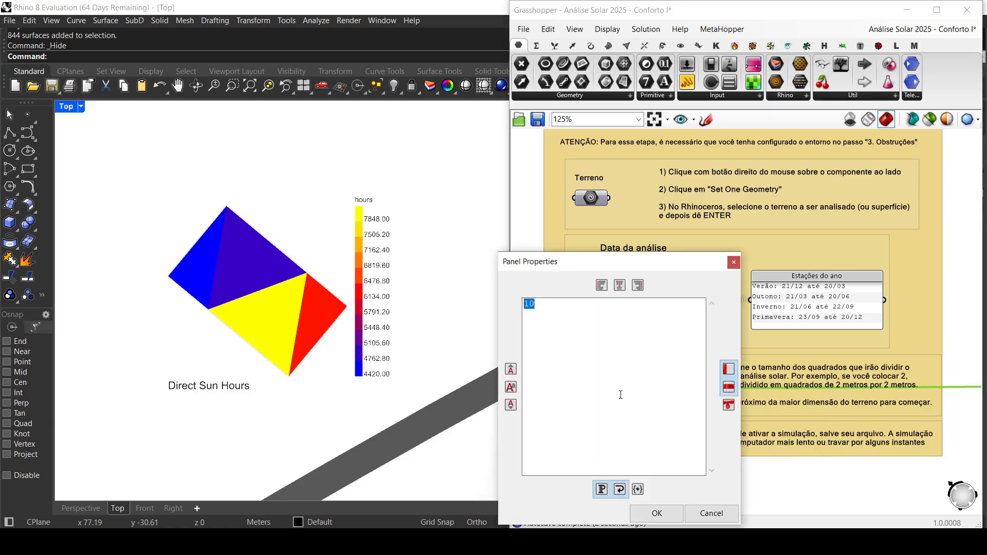
pyautogui.write('2')
pyautogui.click(663, 512)
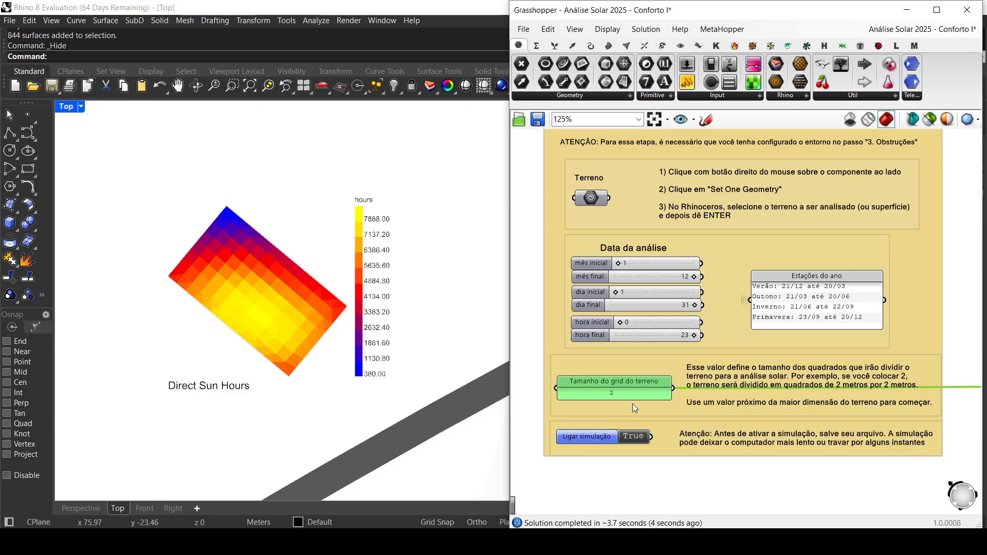
# Step: Set Tamanho do grid do terreno to 0.5 for a much finer solar hours mesh
pyautogui.doubleClick(623, 393)
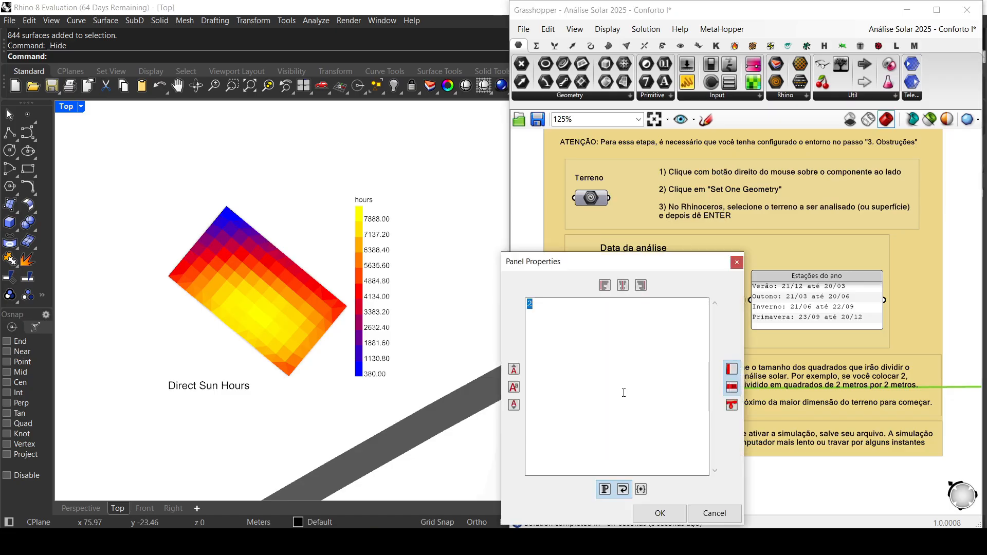
pyautogui.write('0.5')
pyautogui.hotkey('ctrl', 'Return')
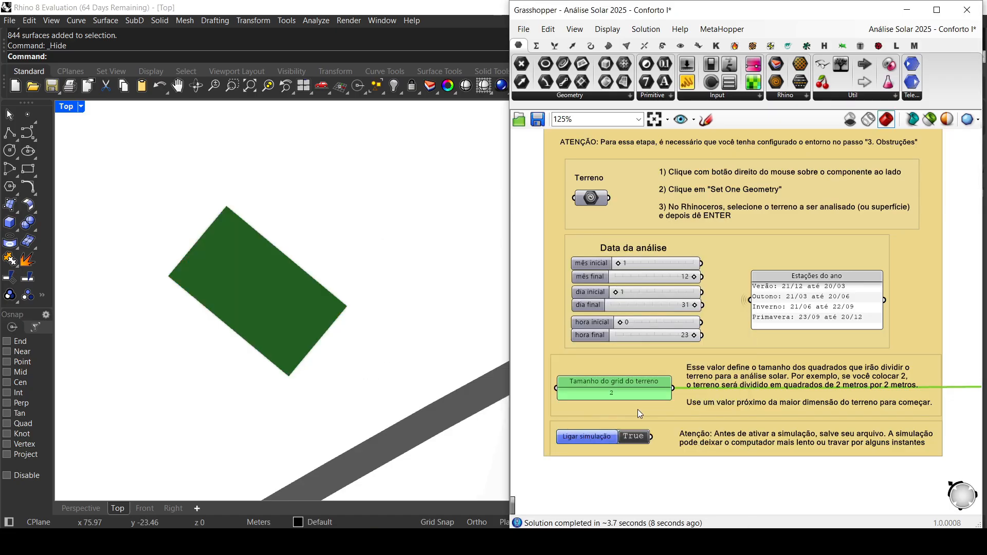
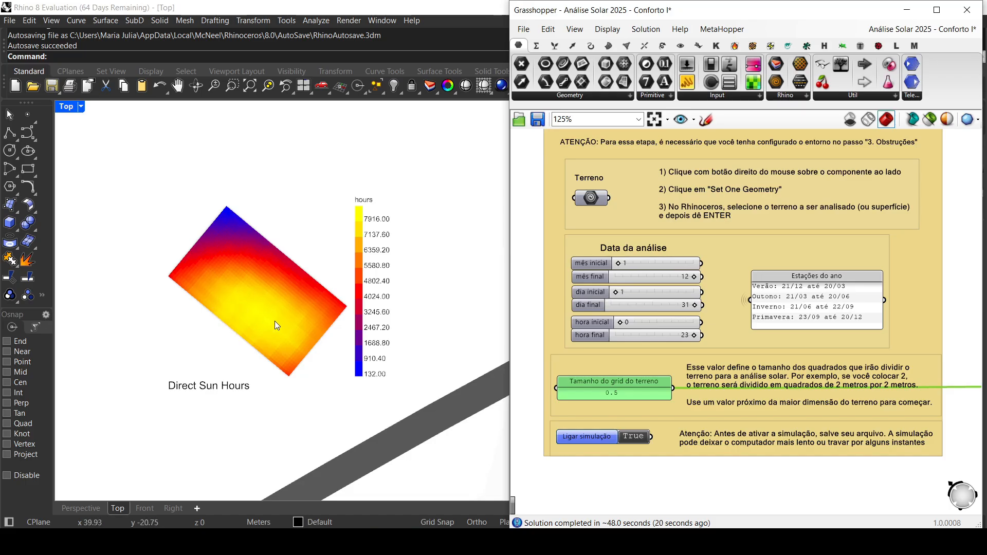
# Step: Show all hidden model objects and examine the courtyard's solar result against the surrounding buildings
pyautogui.middleClick(278, 419)
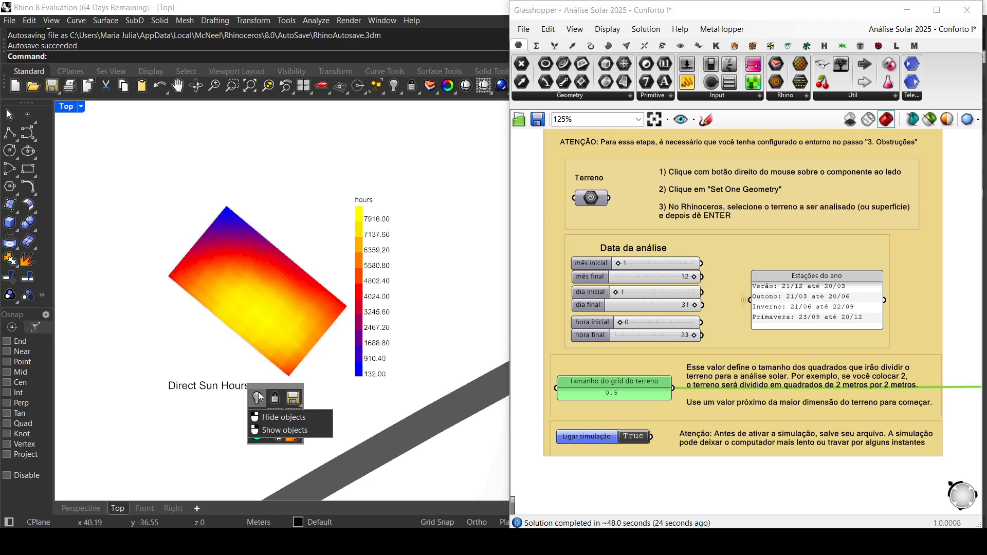
pyautogui.rightClick(259, 398)
pyautogui.scroll(-3, 260, 397)
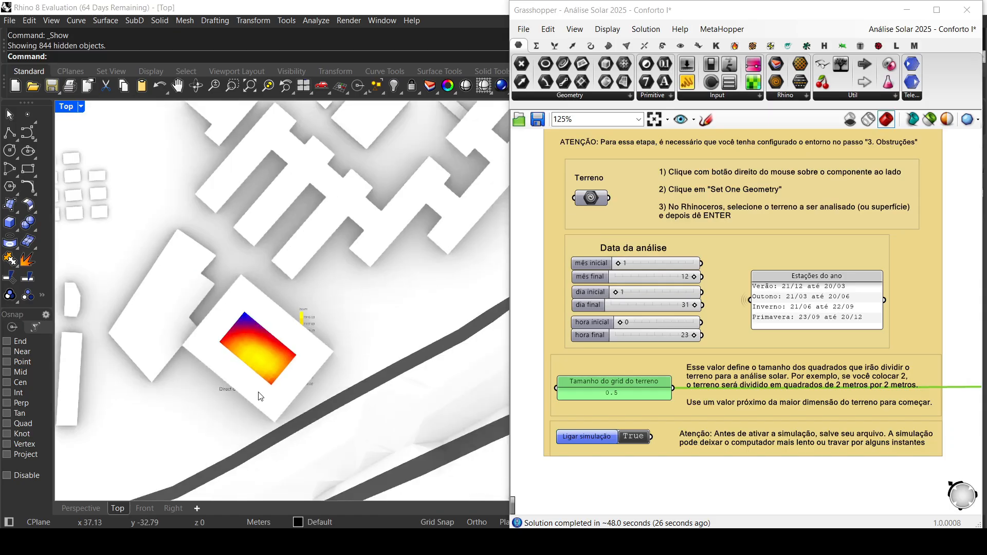
pyautogui.moveTo(282, 446); pyautogui.dragTo(307, 333, button='right')
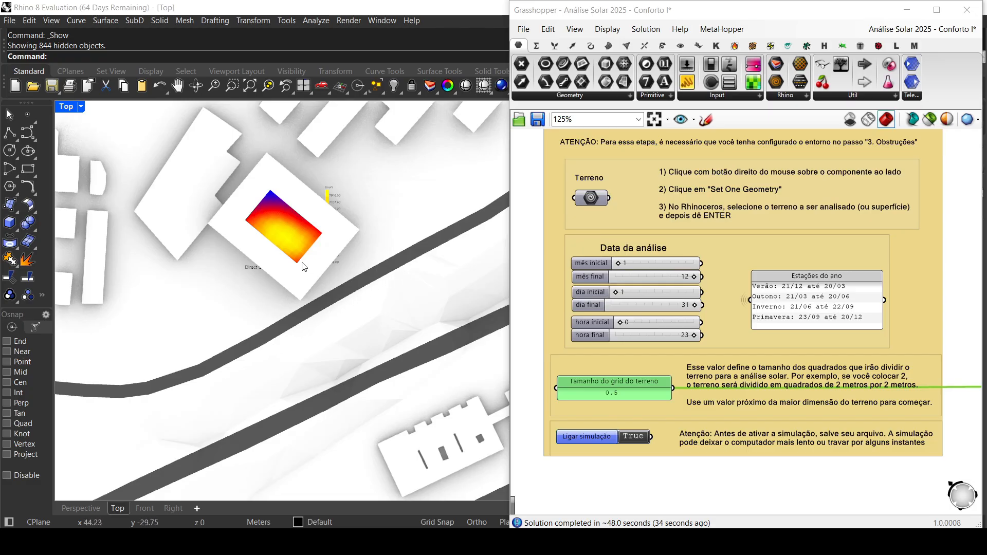
pyautogui.scroll(3, 282, 242)
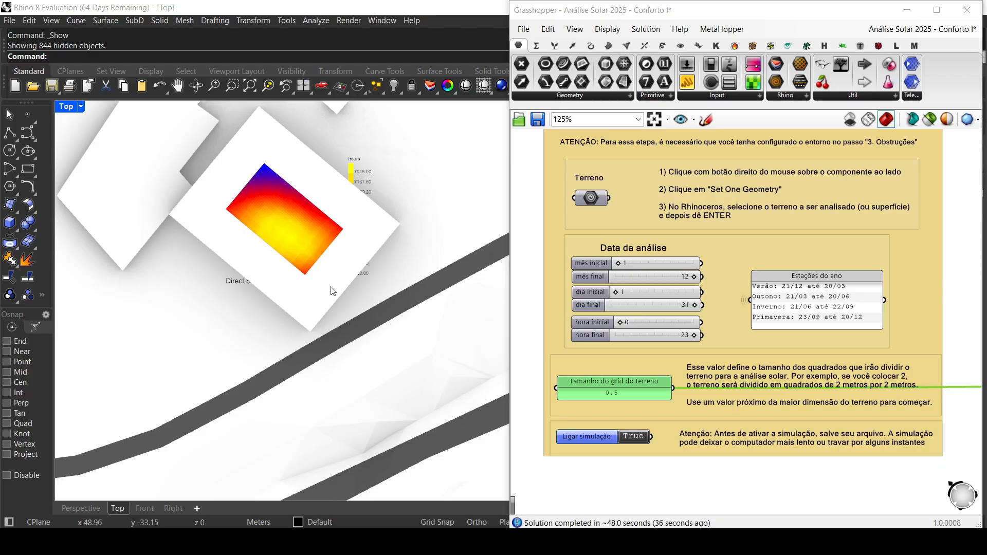
pyautogui.moveTo(282, 226); pyautogui.dragTo(304, 369, button='right')
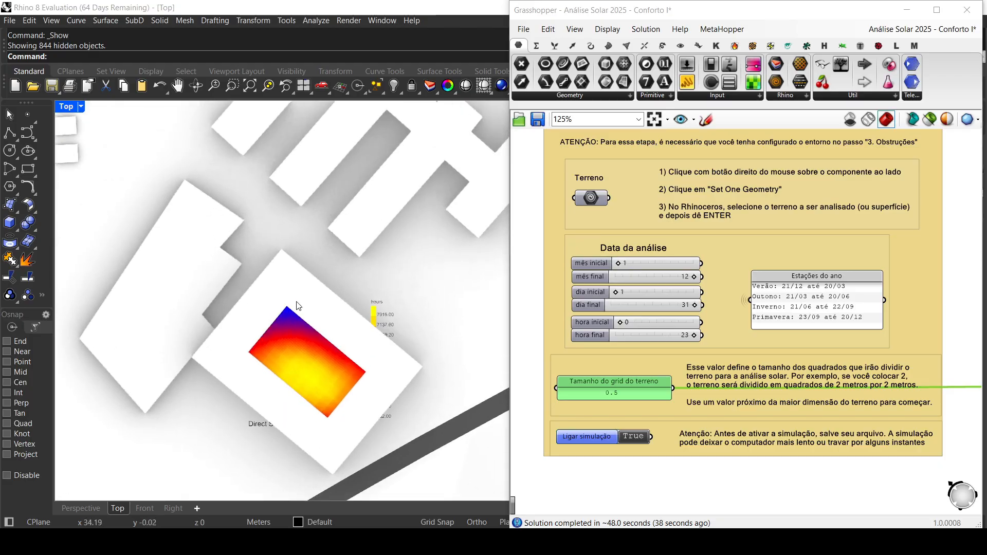
pyautogui.scroll(-2, 287, 287)
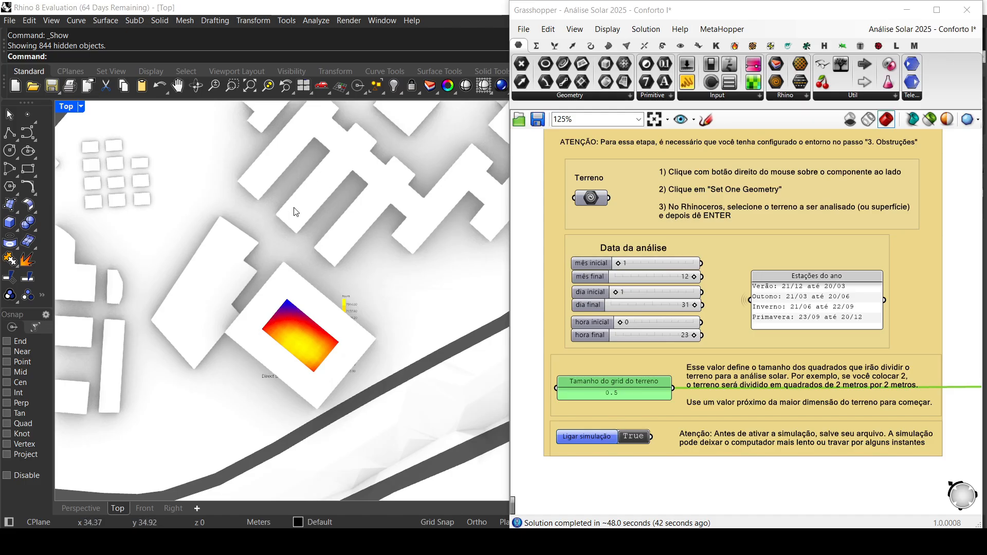
pyautogui.moveTo(296, 212); pyautogui.dragTo(303, 252, button='right')
pyautogui.scroll(4, 307, 423)
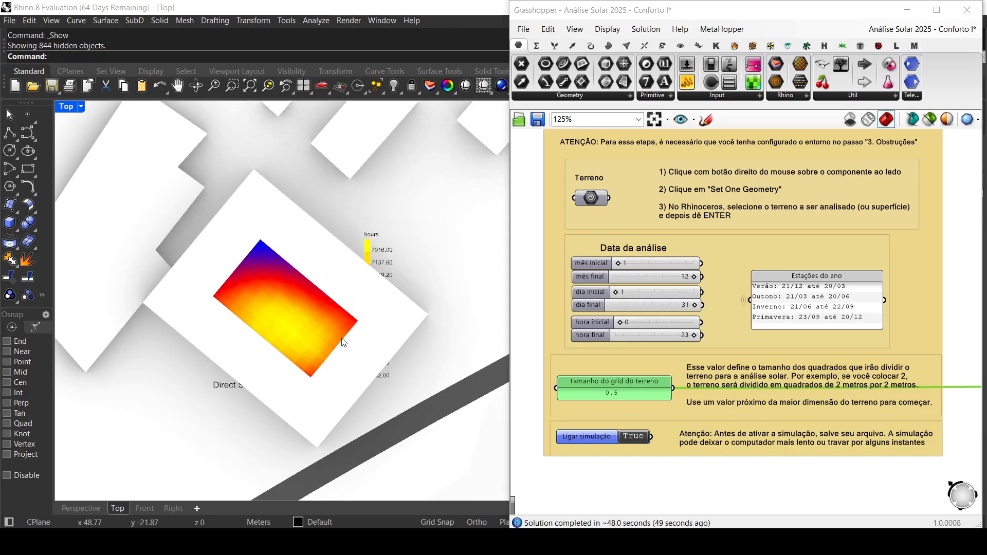
pyautogui.scroll(1, 761, 282)
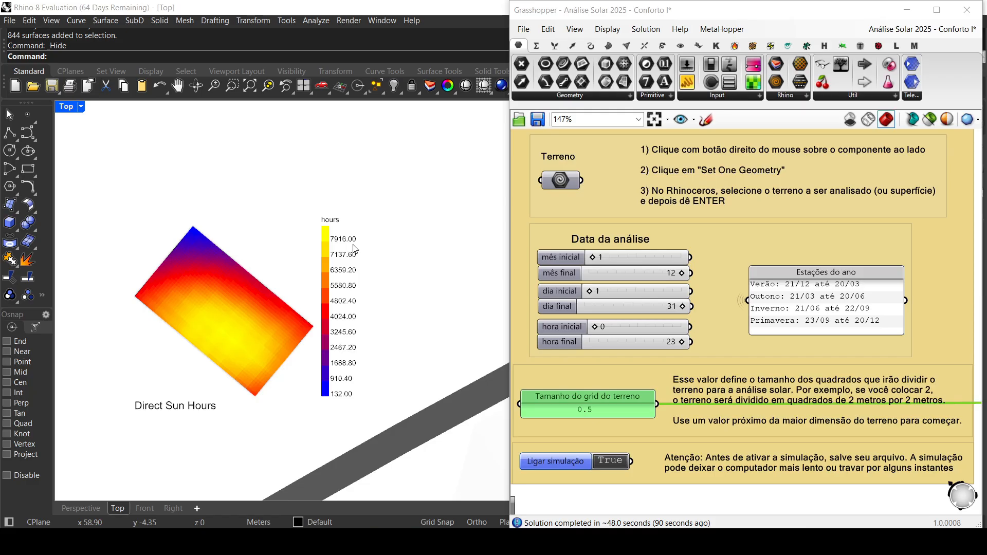
# Step: Set Ligar simulação to False and show all the hidden site objects again
pyautogui.click(612, 461)
pyautogui.click(360, 292)
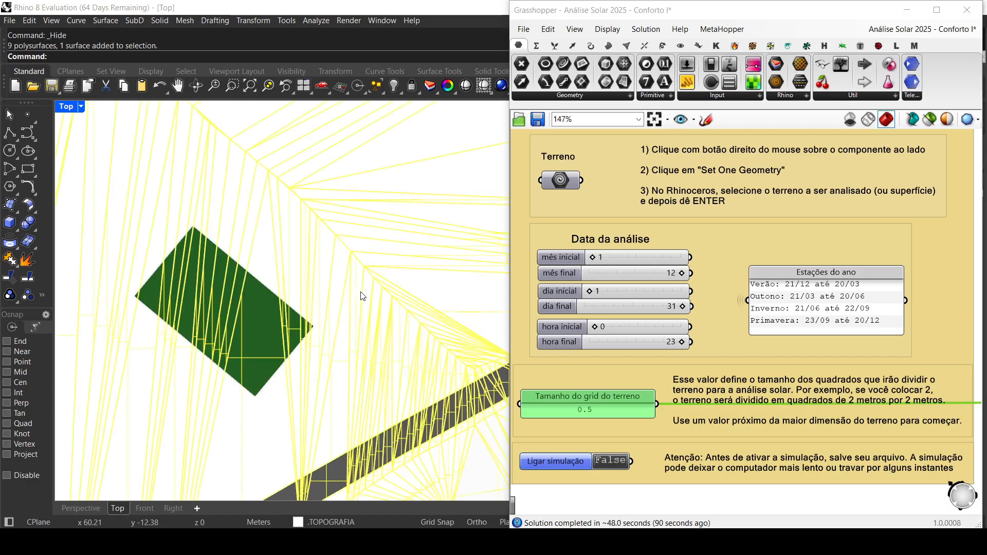
pyautogui.middleClick(347, 288)
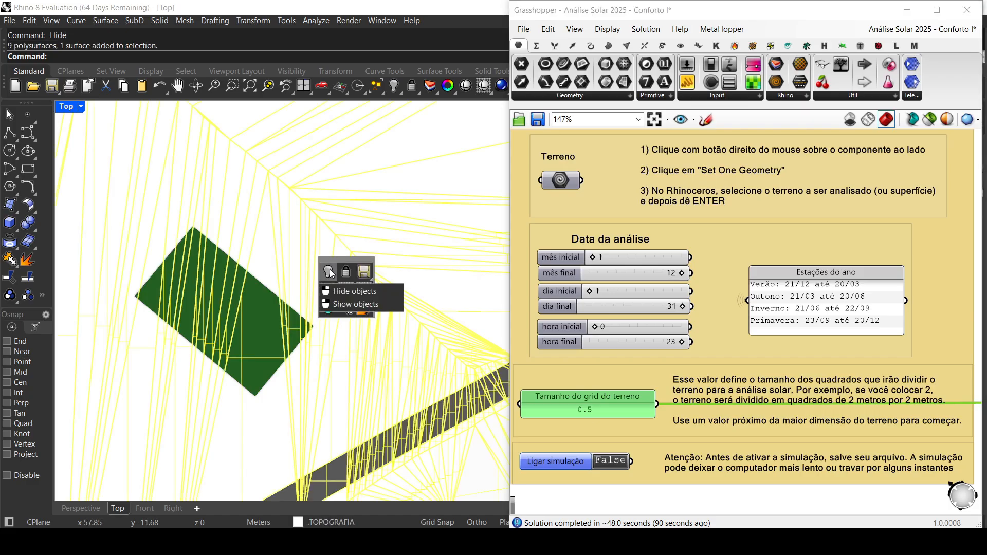
pyautogui.click(329, 272)
pyautogui.scroll(-5, 331, 286)
pyautogui.middleClick(328, 290)
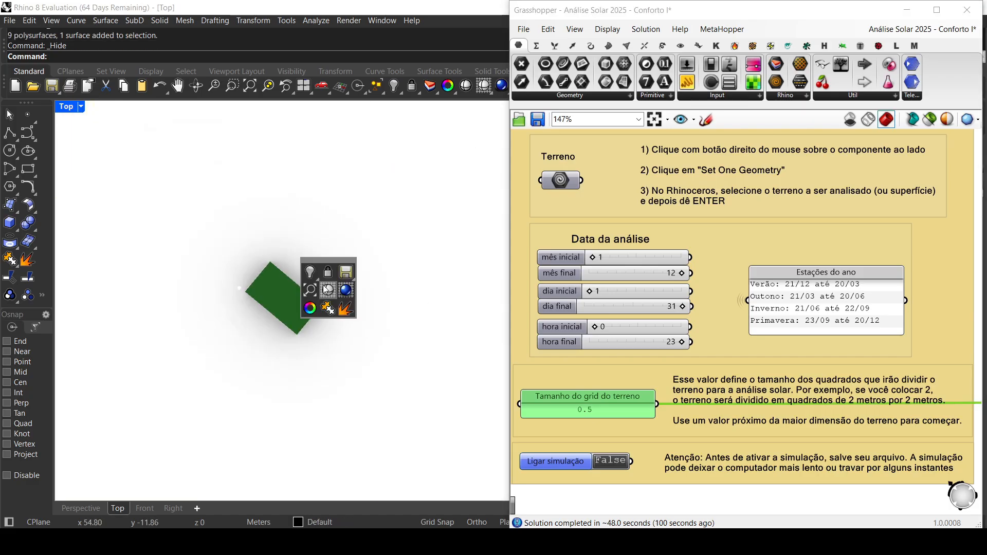
pyautogui.rightClick(313, 271)
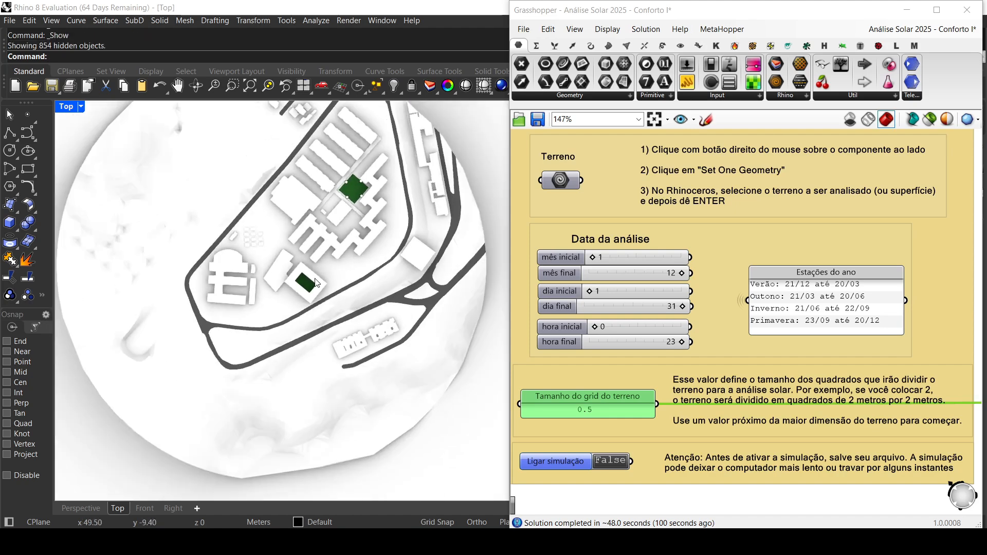
# Step: In the Perspective view, set the Terreno geometry to the orange rectangular lot beside the road among the small buildings
pyautogui.doubleClick(66, 106)
pyautogui.doubleClick(473, 108)
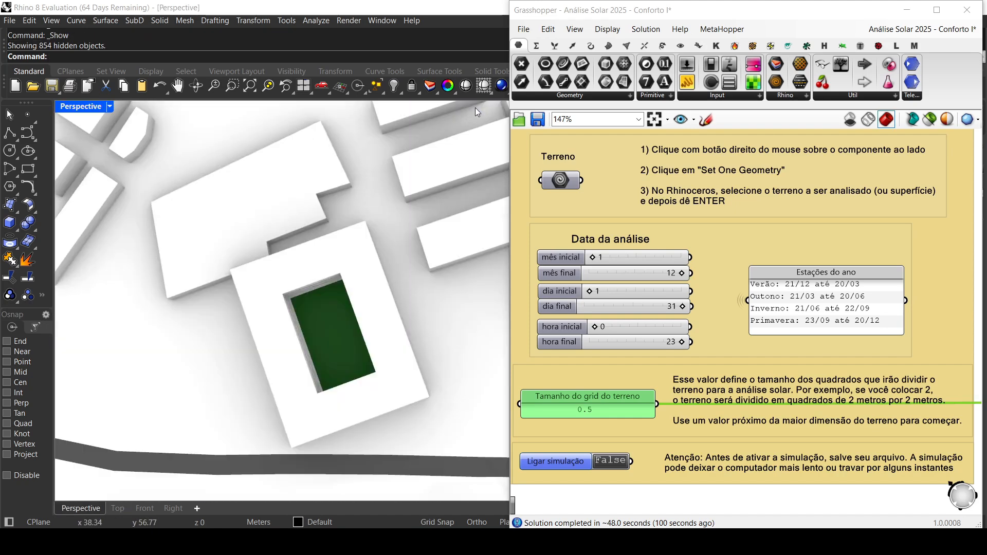
pyautogui.scroll(-9, 350, 238)
pyautogui.moveTo(351, 238); pyautogui.dragTo(354, 206, button='right')
pyautogui.keyDown('shift'); pyautogui.moveTo(421, 303); pyautogui.dragTo(315, 276, button='right'); pyautogui.keyUp('shift')
pyautogui.keyDown('shift'); pyautogui.moveTo(360, 246); pyautogui.dragTo(356, 271, button='right'); pyautogui.keyUp('shift')
pyautogui.scroll(2, 424, 237)
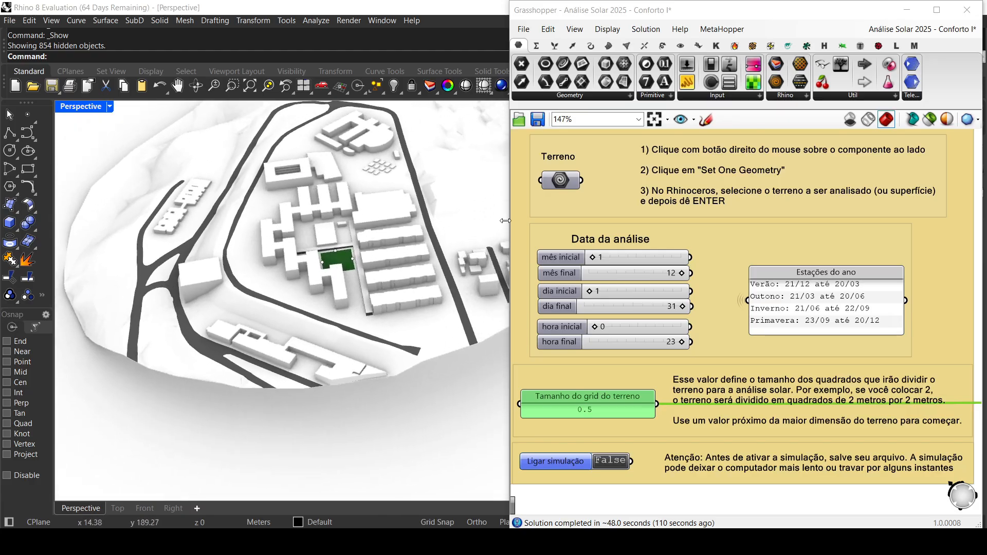
pyautogui.rightClick(562, 180)
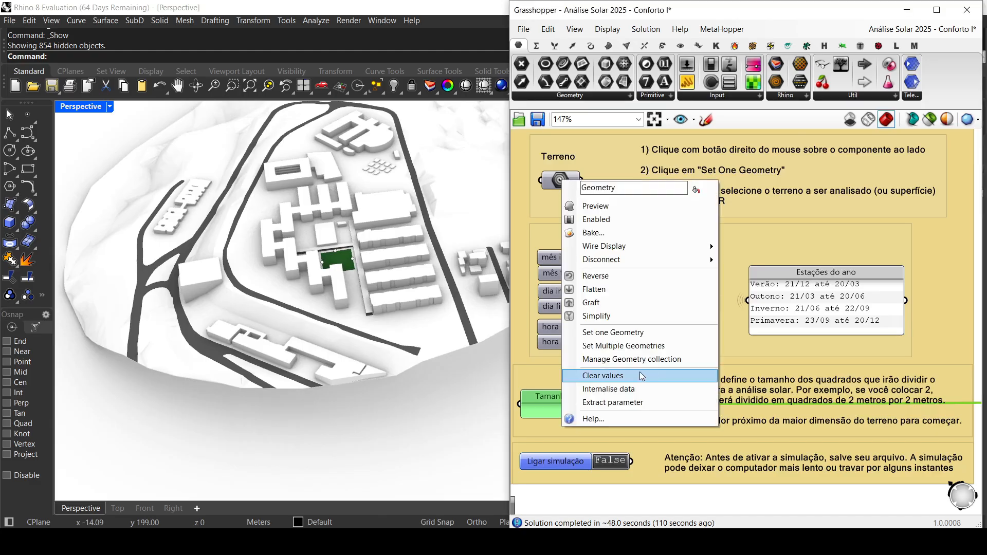
pyautogui.click(634, 332)
pyautogui.scroll(3, 560, 295)
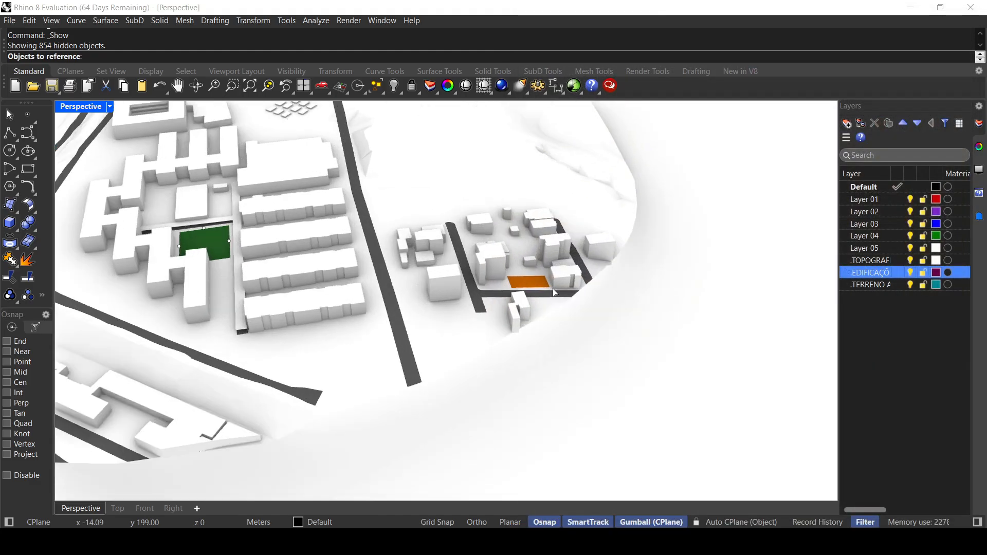
pyautogui.scroll(6, 553, 289)
pyautogui.click(536, 284)
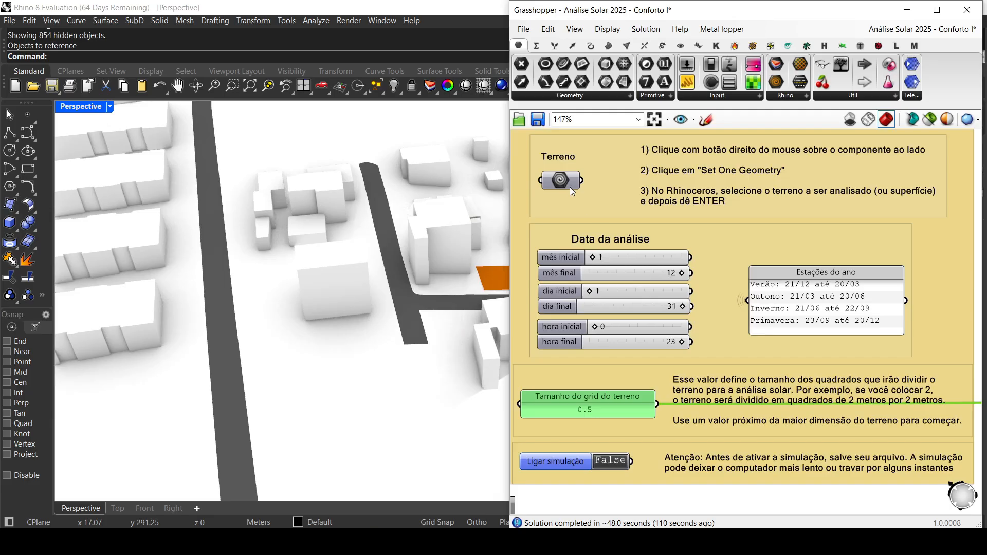
# Step: Set Tamanho do grid do terreno to 2 for the orange lot
pyautogui.doubleClick(602, 414)
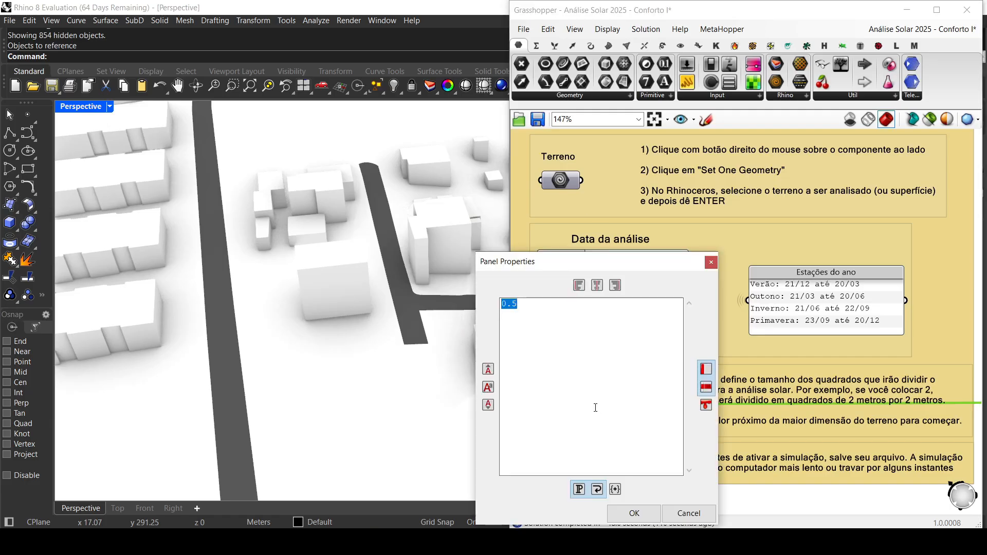
pyautogui.write('2')
pyautogui.click(634, 513)
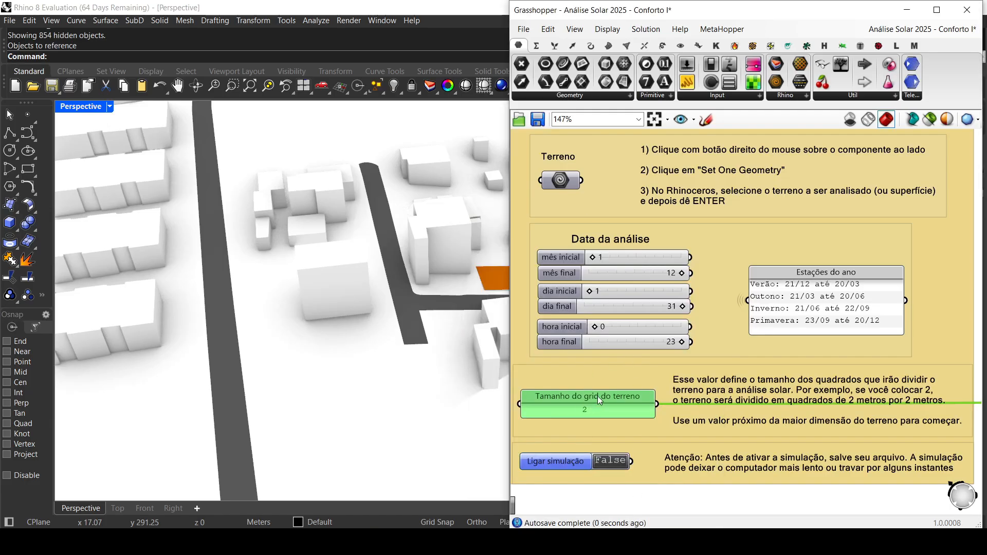
pyautogui.scroll(-5, 332, 321)
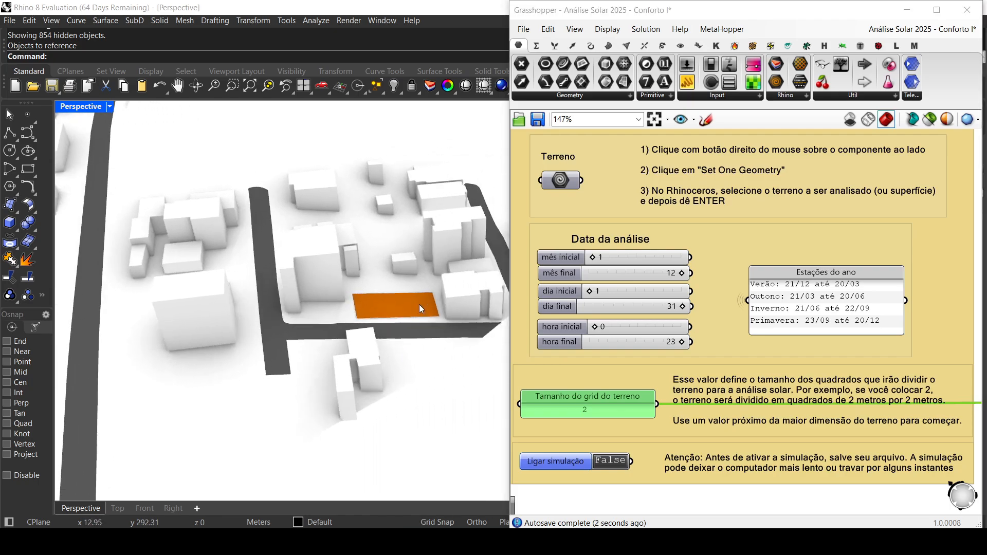
pyautogui.scroll(5, 432, 303)
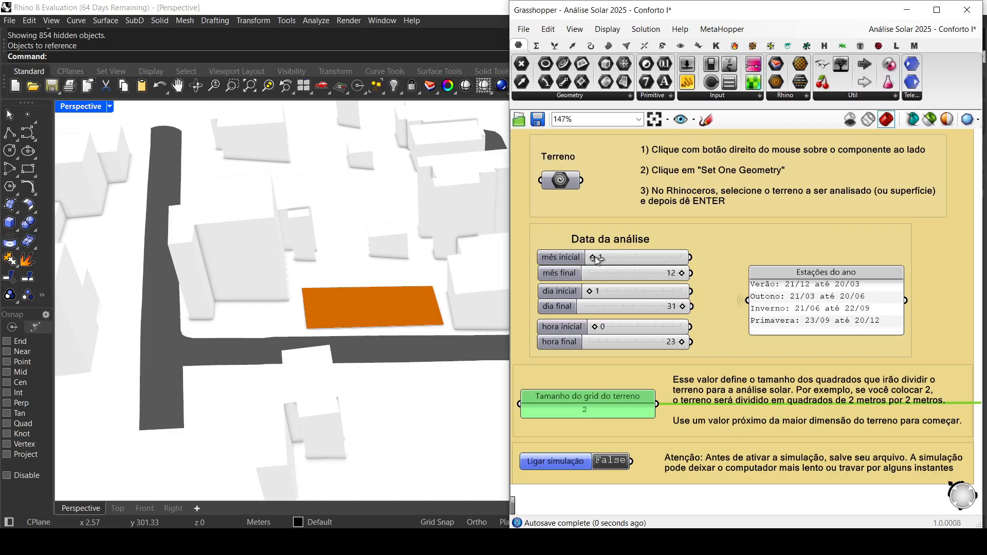
# Step: Set the analysis months to mês inicial 12 and mês final 3
pyautogui.doubleClick(605, 257)
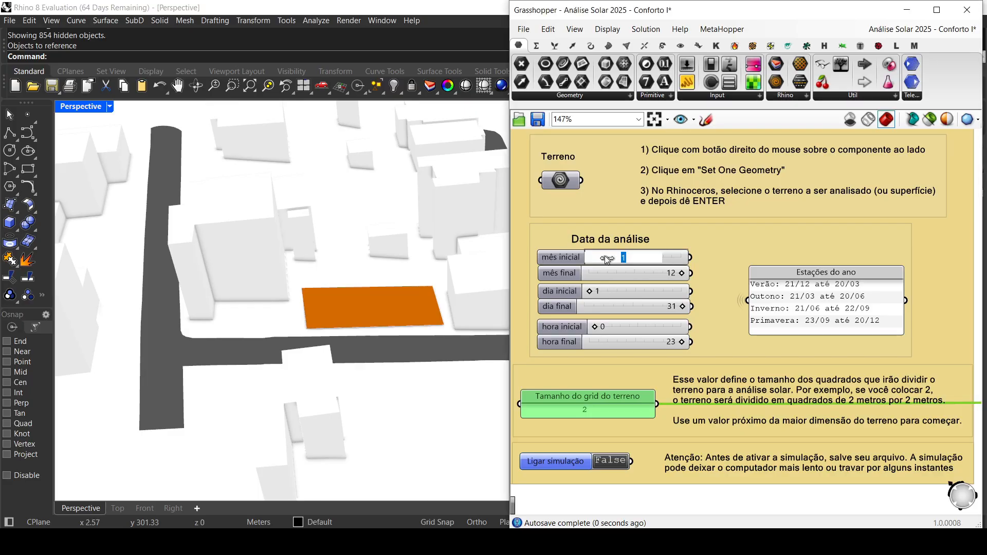
pyautogui.write('12')
pyautogui.press('Return')
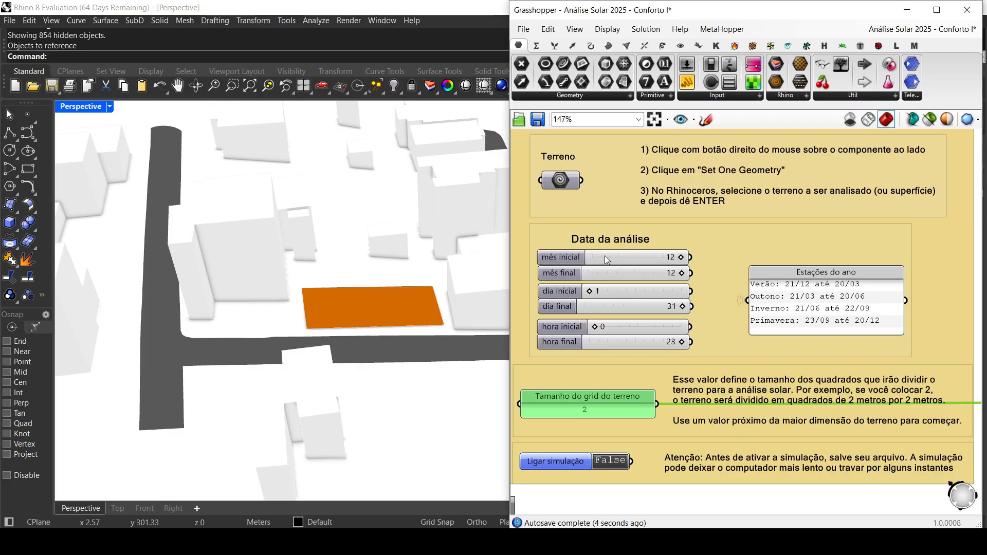
pyautogui.doubleClick(651, 271)
pyautogui.write('03')
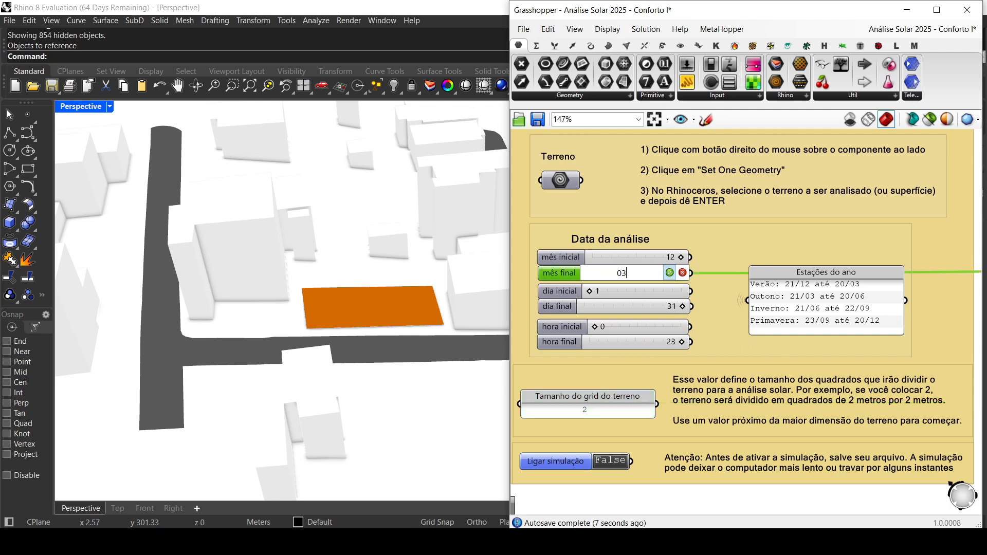
pyautogui.press('Return')
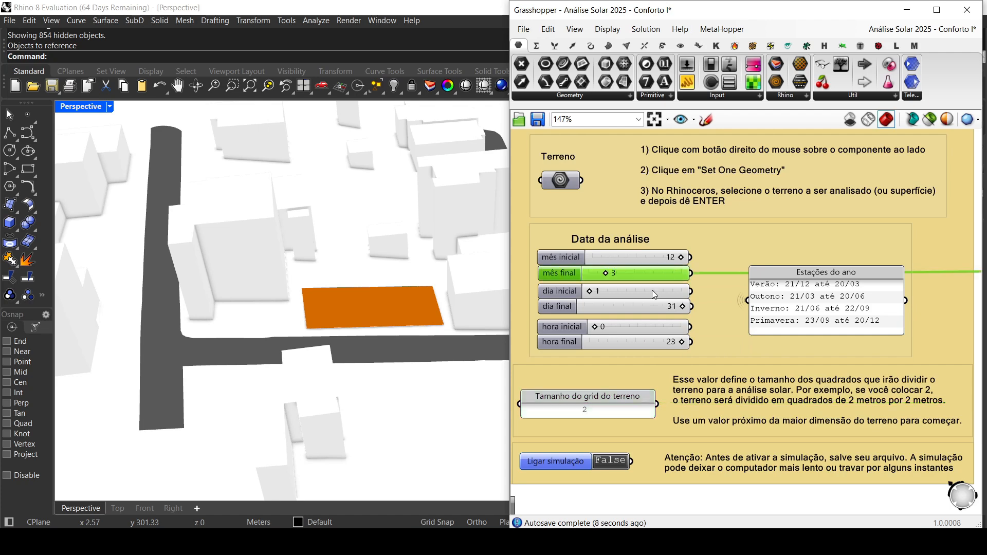
# Step: Set both dia inicial and dia final of the analysis period to 21
pyautogui.doubleClick(594, 293)
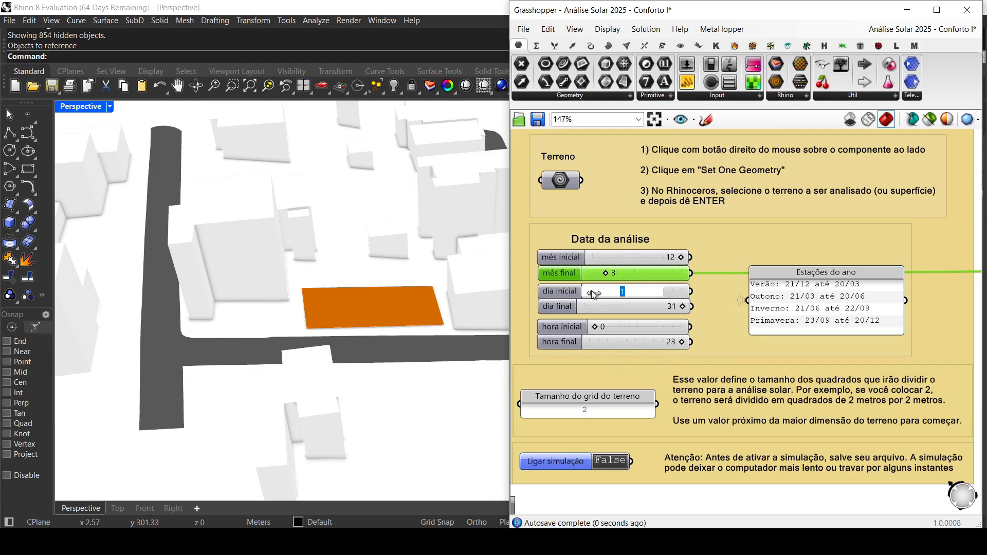
pyautogui.write('21')
pyautogui.press('Return')
pyautogui.doubleClick(678, 307)
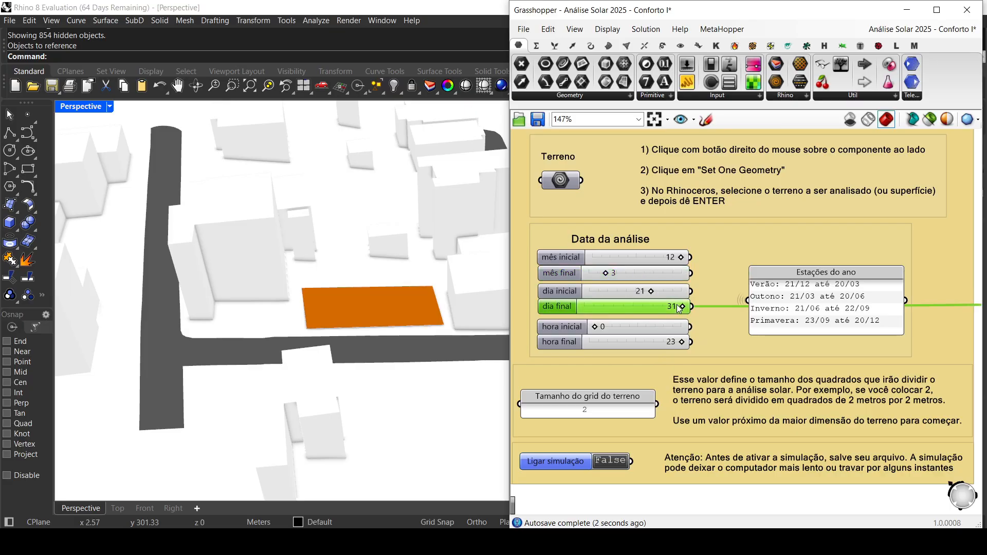
pyautogui.write('2')
pyautogui.press('Return')
# Step: Set Ligar simulação to True to run the solar analysis on the lot, and view the result among its neighbouring buildings
pyautogui.doubleClick(609, 462)
pyautogui.moveTo(377, 326); pyautogui.dragTo(392, 315, button='right')
pyautogui.scroll(8, 390, 316)
pyautogui.scroll(-5, 389, 315)
pyautogui.scroll(-6, 386, 335)
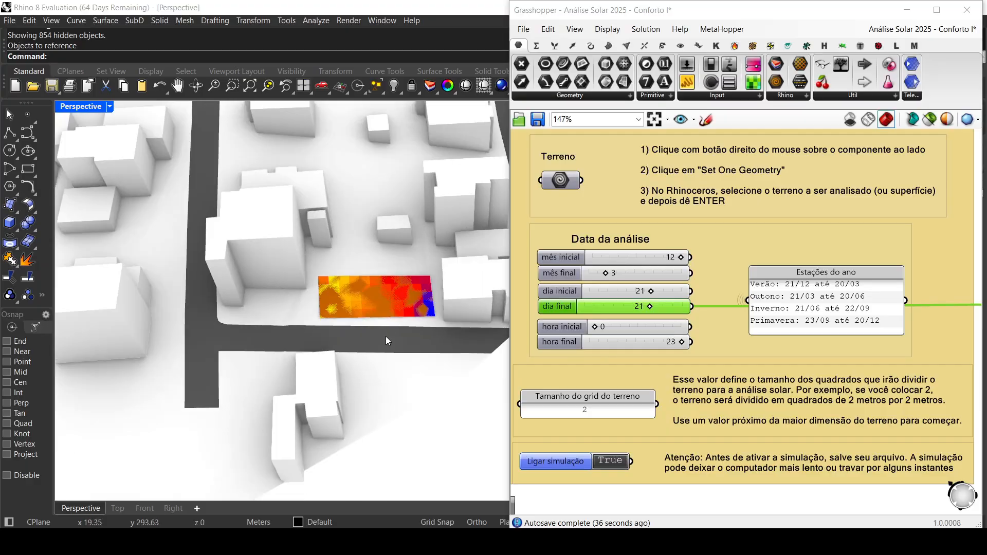
# Step: Hide the building surfaces surrounding the lot's solar result
pyautogui.click(421, 325)
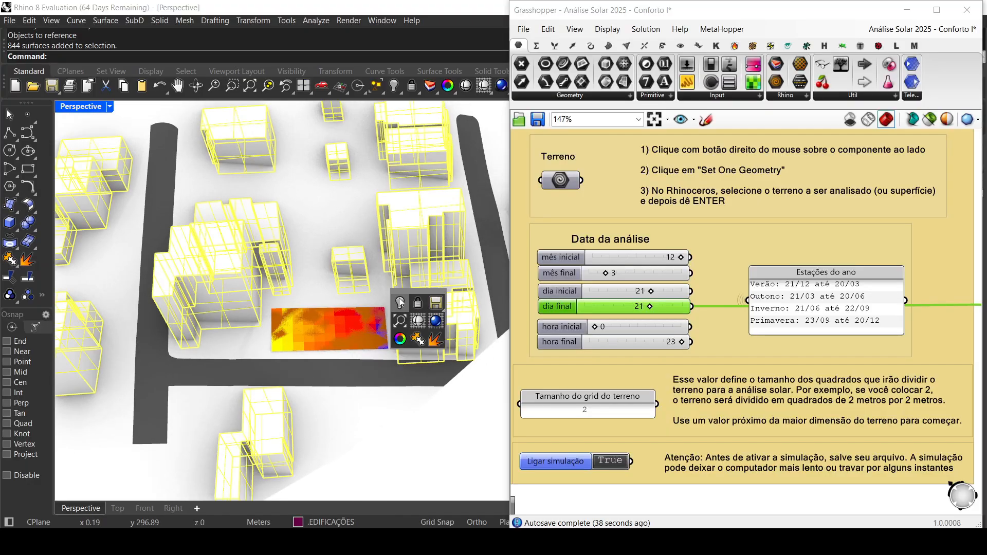
pyautogui.moveTo(399, 299)
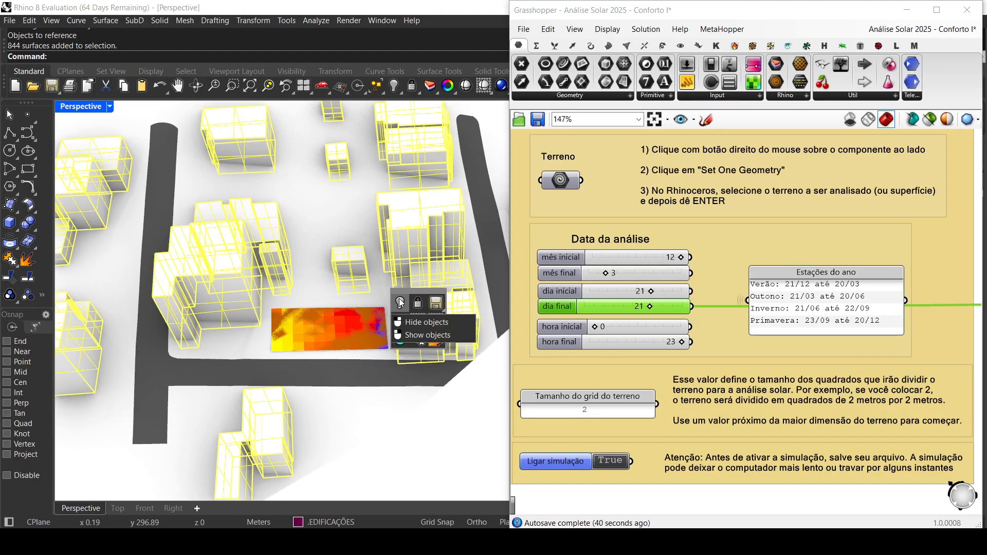
pyautogui.click(399, 298)
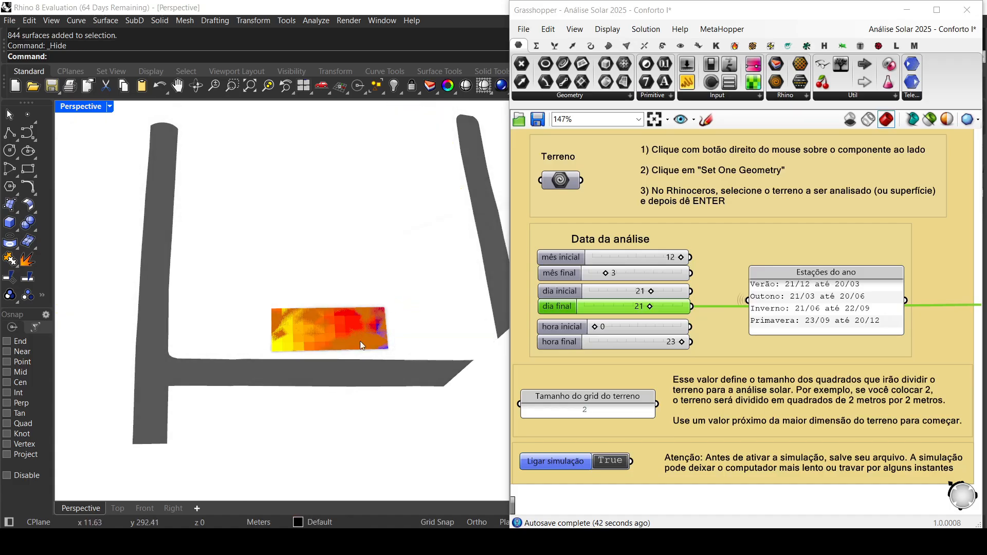
# Step: Hide the lot surface that overlaps the coloured sun hours grid, leaving the analysis squares clearly readable
pyautogui.scroll(3, 351, 332)
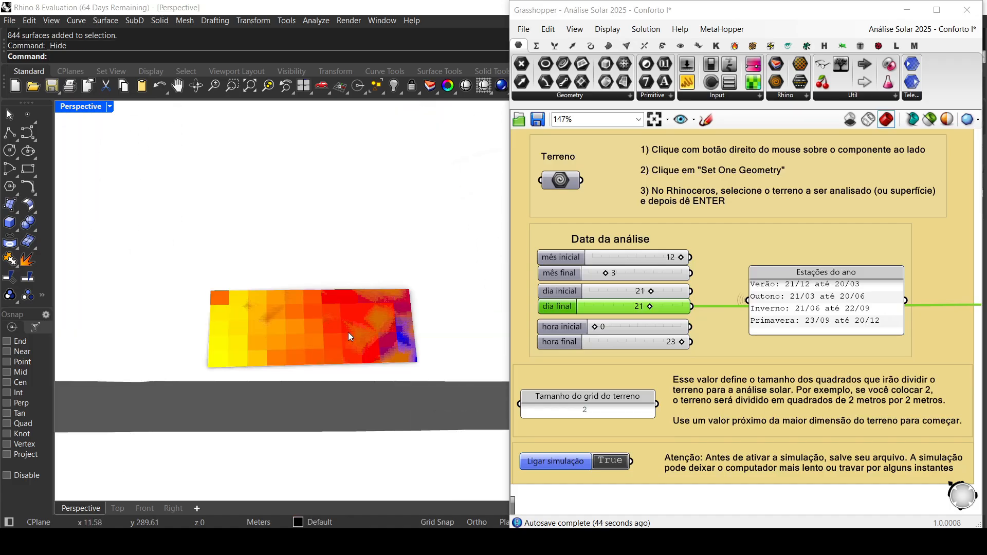
pyautogui.scroll(-2, 348, 332)
pyautogui.scroll(4, 347, 332)
pyautogui.scroll(-6, 348, 332)
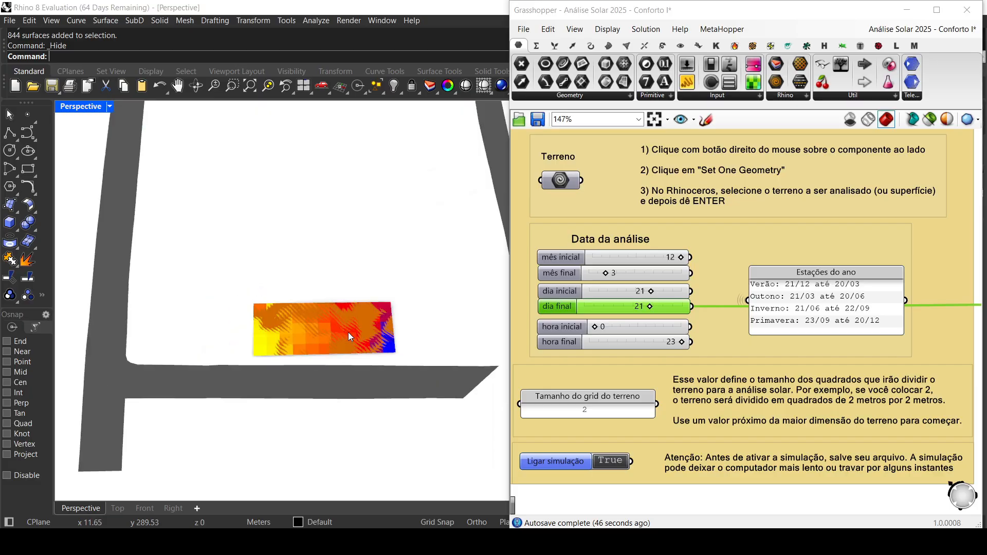
pyautogui.scroll(6, 347, 332)
pyautogui.scroll(-2, 348, 332)
pyautogui.click(347, 332)
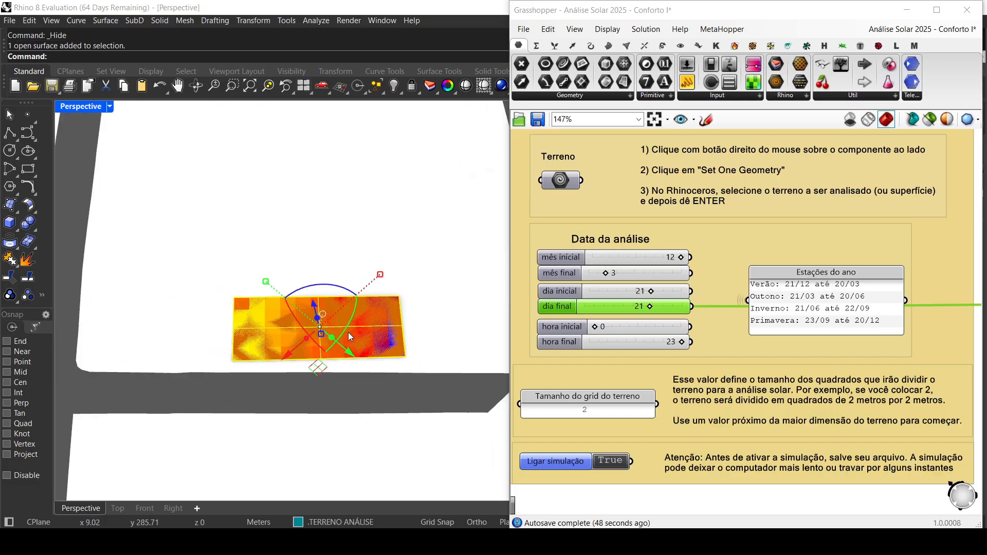
pyautogui.middleClick(348, 332)
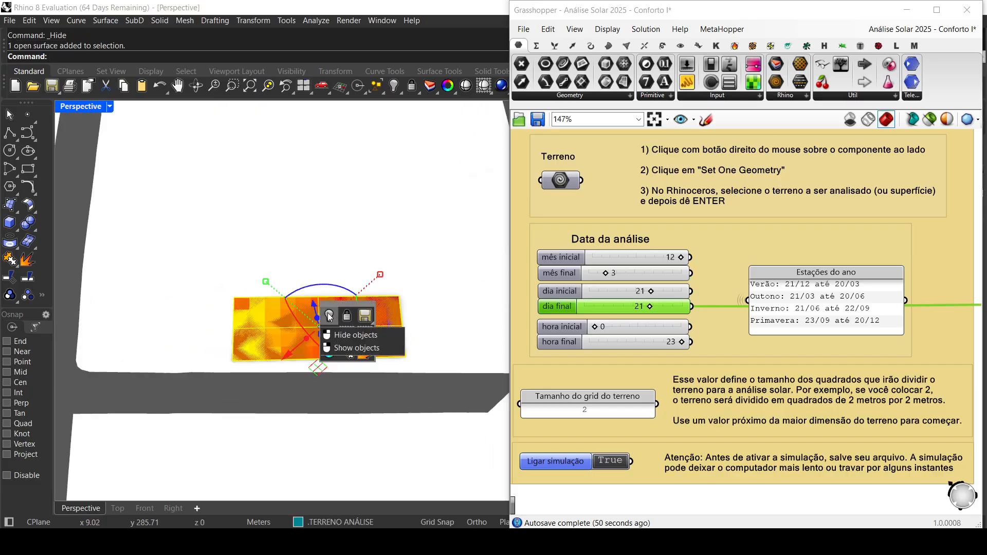
pyautogui.click(329, 315)
pyautogui.scroll(-5, 328, 313)
pyautogui.scroll(-3, 328, 312)
pyautogui.scroll(7, 326, 357)
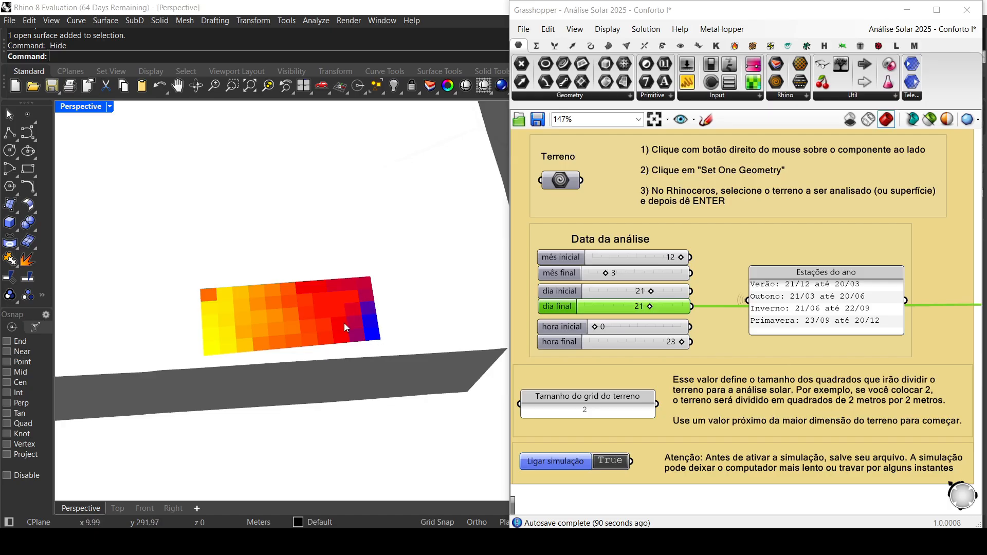
# Step: Set Ligar simulação to False and show all hidden model objects again
pyautogui.doubleClick(609, 462)
pyautogui.middleClick(311, 311)
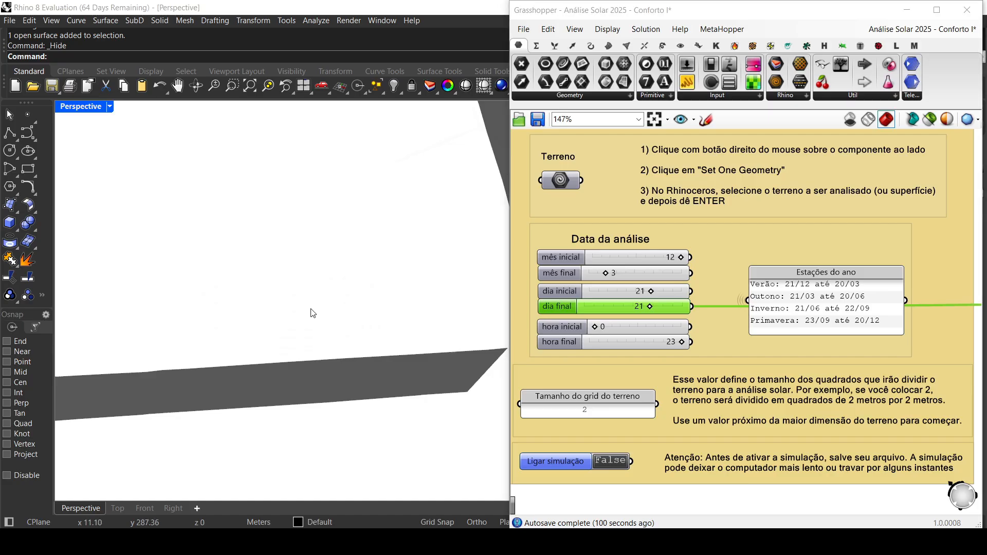
pyautogui.rightClick(292, 293)
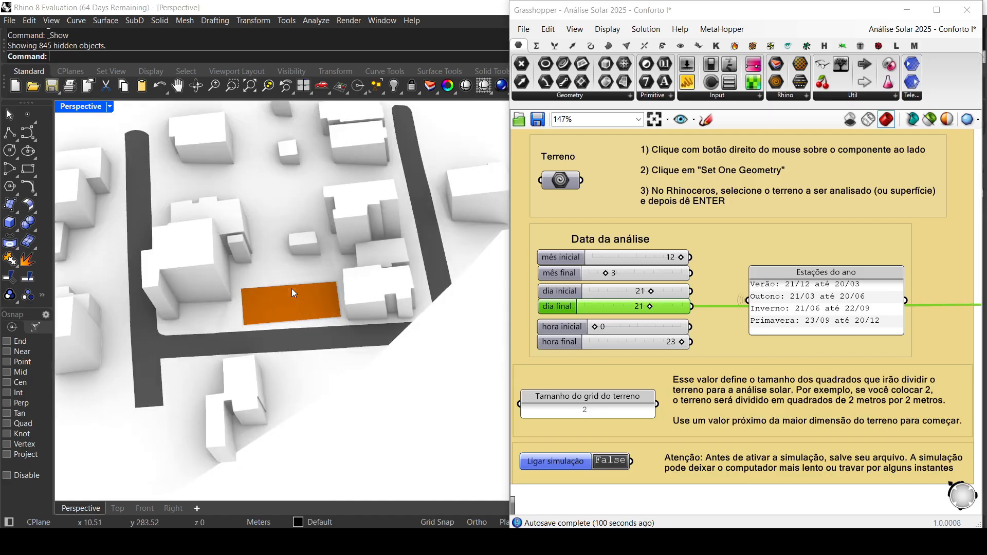
pyautogui.scroll(-10, 245, 323)
pyautogui.moveTo(347, 410); pyautogui.dragTo(338, 341, button='right')
# Step: Set Rosa dos Ventos to ATIVADA to display the wind roses over the model
pyautogui.scroll(-6, 620, 320)
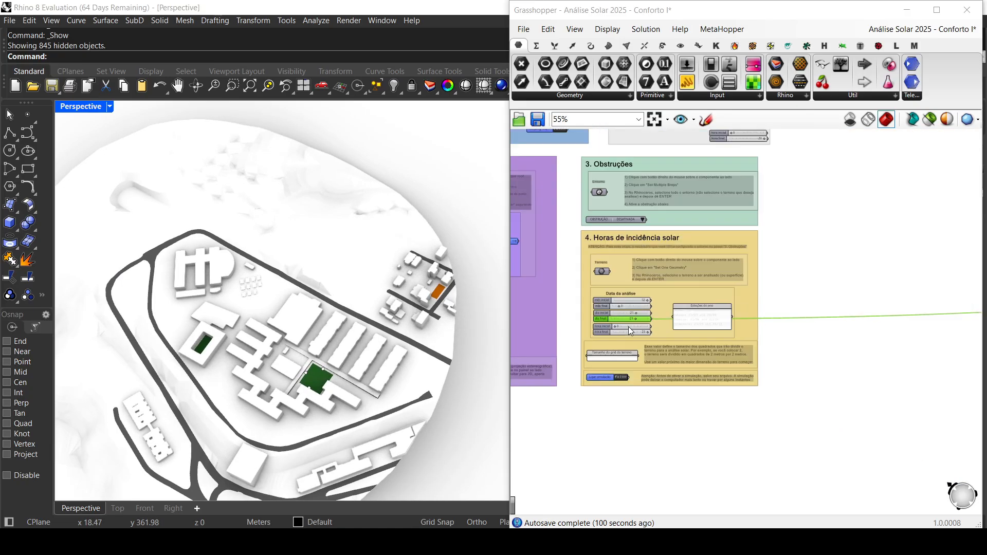
pyautogui.moveTo(674, 272); pyautogui.dragTo(673, 374, button='right')
pyautogui.click(753, 276)
pyautogui.scroll(5, 649, 233)
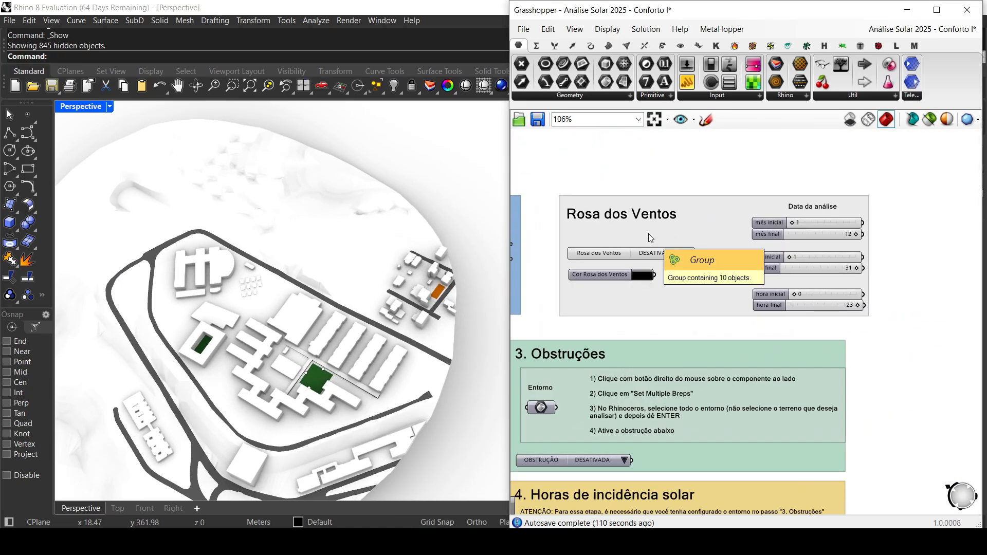
pyautogui.scroll(1, 649, 234)
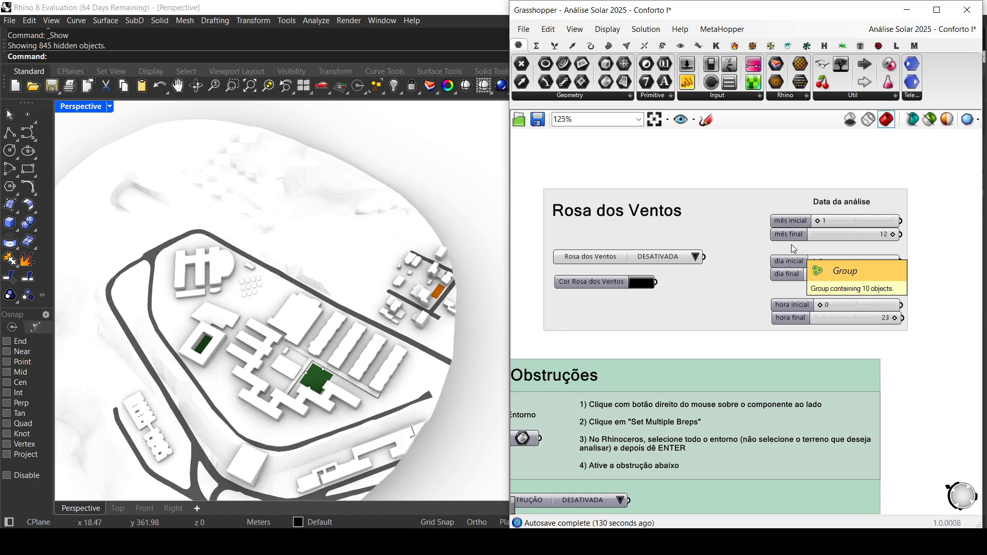
pyautogui.scroll(-1, 785, 254)
pyautogui.moveTo(743, 270); pyautogui.dragTo(717, 270)
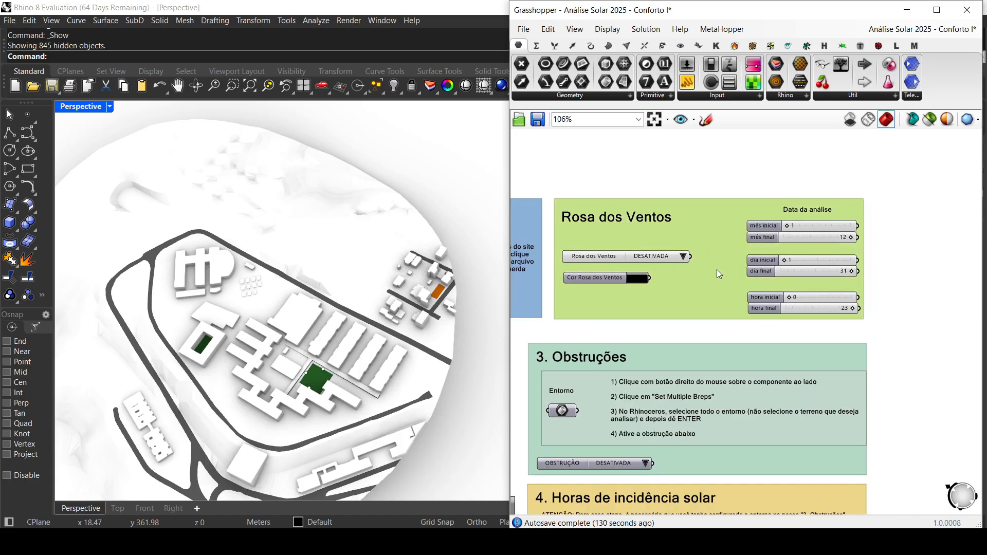
pyautogui.click(890, 306)
pyautogui.scroll(1, 770, 270)
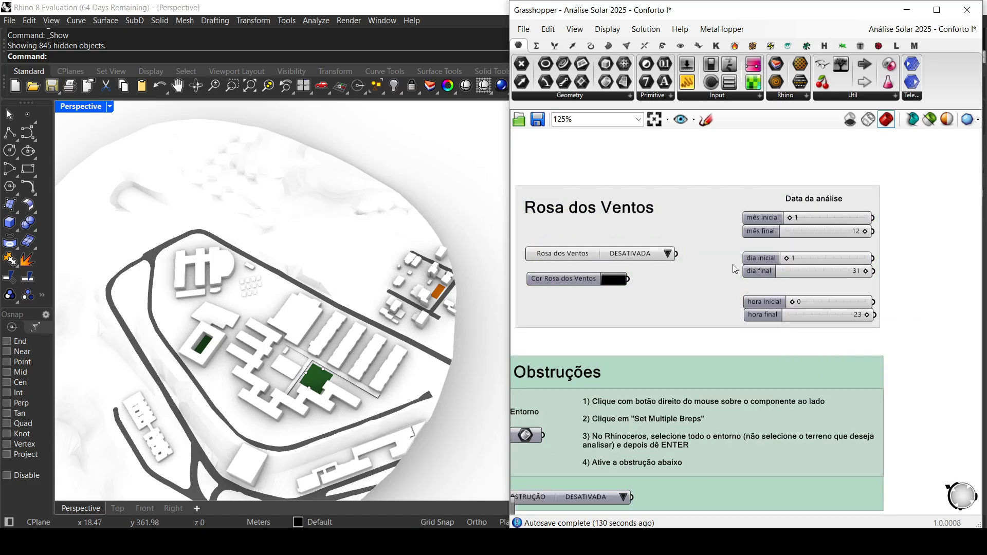
pyautogui.click(669, 254)
pyautogui.click(690, 259)
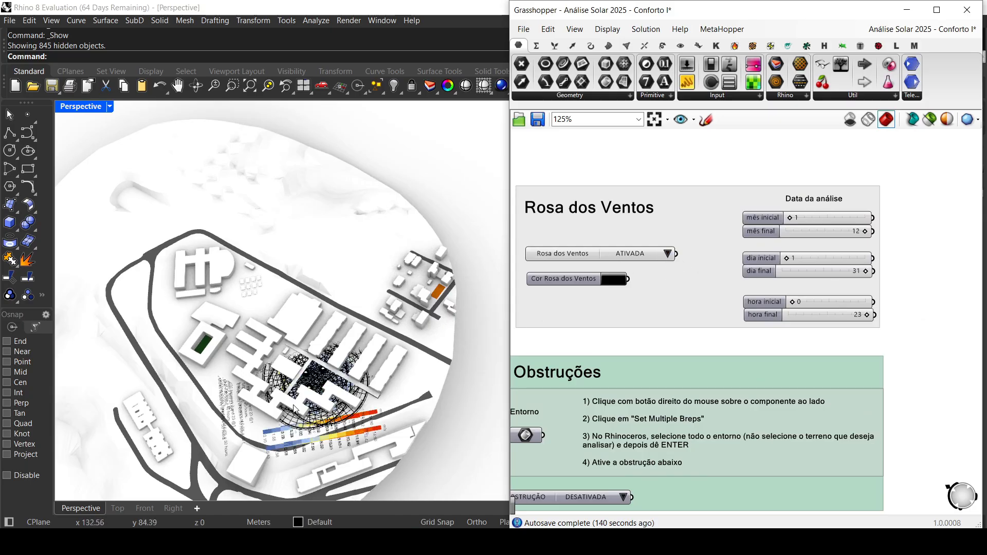
pyautogui.scroll(3, 301, 400)
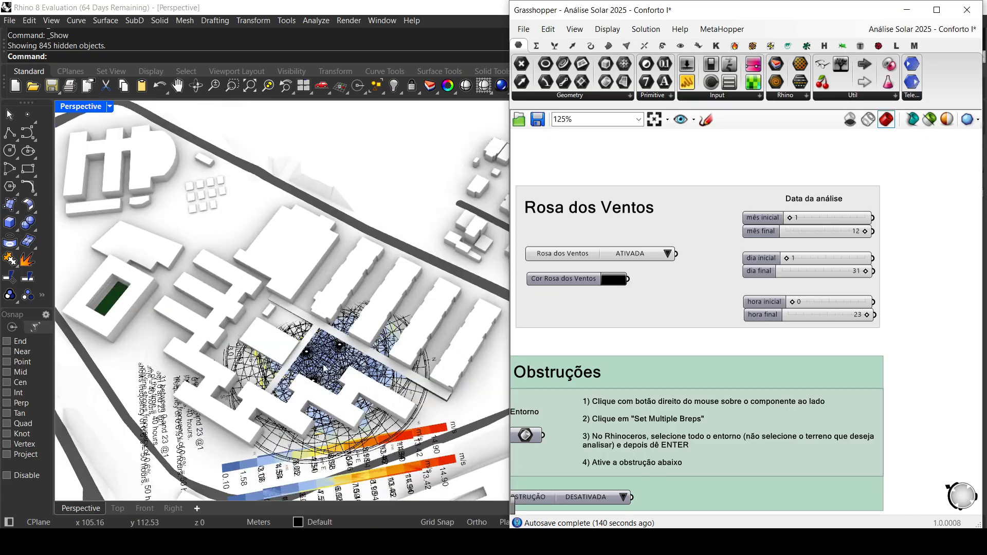
# Step: Disconnect the second, third and fourth point components from Ponto: Centro Carta Solar, keeping only the first one connected
pyautogui.scroll(-3, 600, 377)
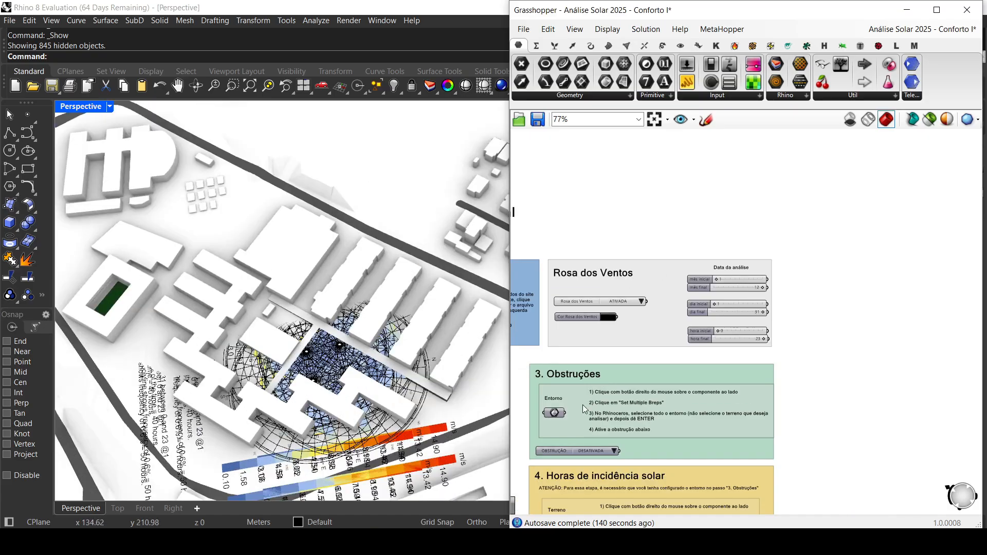
pyautogui.scroll(-2, 584, 409)
pyautogui.scroll(5, 602, 374)
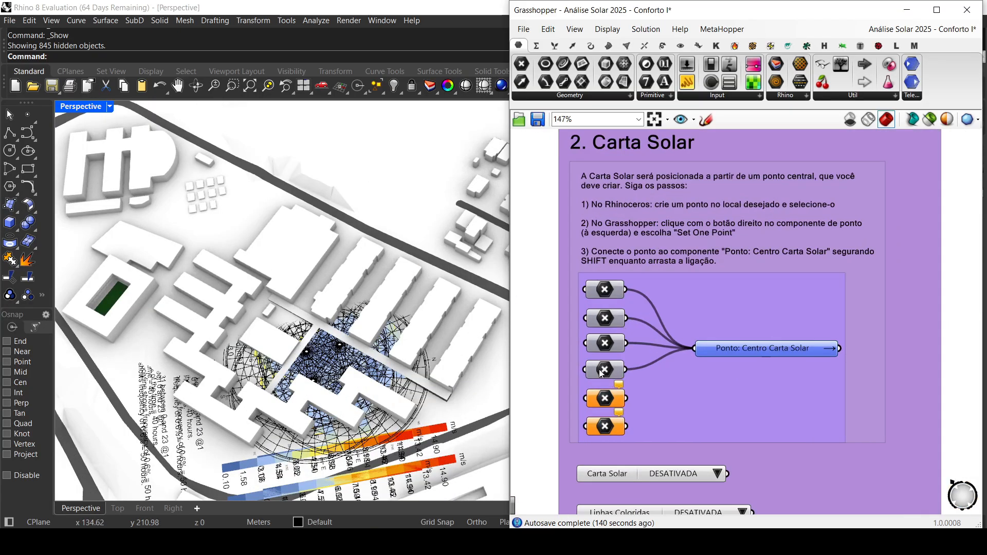
pyautogui.click(603, 375)
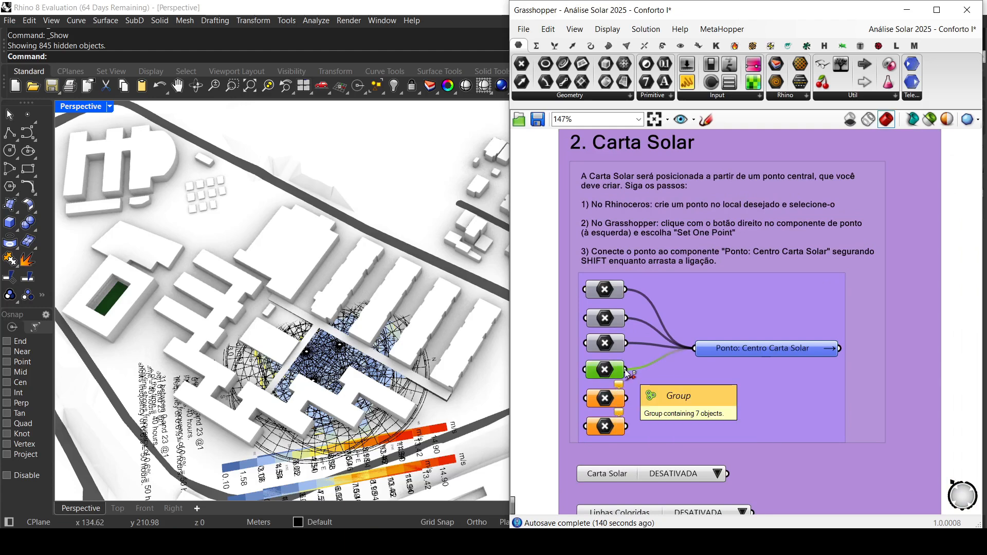
pyautogui.keyDown('ctrl'); pyautogui.moveTo(626, 370); pyautogui.dragTo(695, 348); pyautogui.keyUp('ctrl')
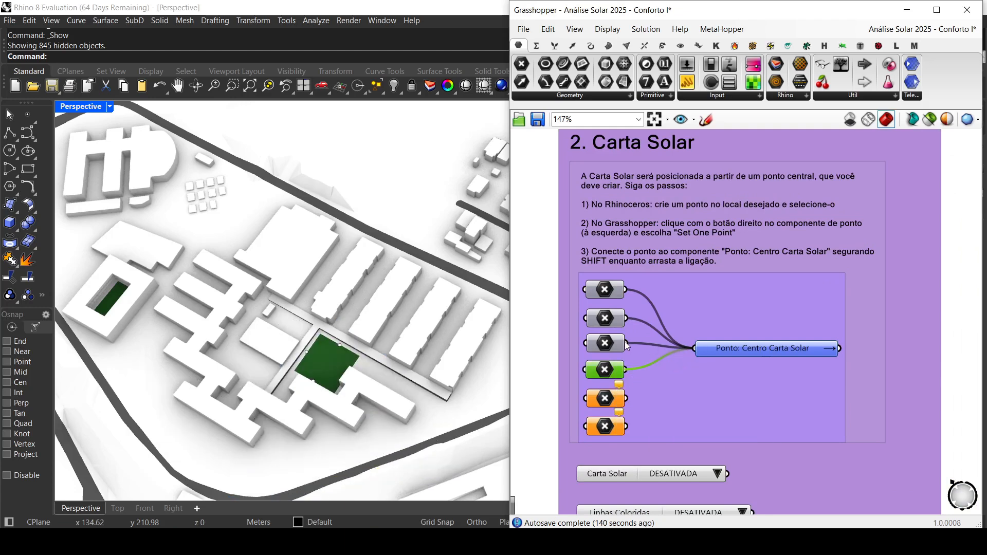
pyautogui.keyDown('ctrl'); pyautogui.moveTo(626, 343); pyautogui.dragTo(694, 349); pyautogui.keyUp('ctrl')
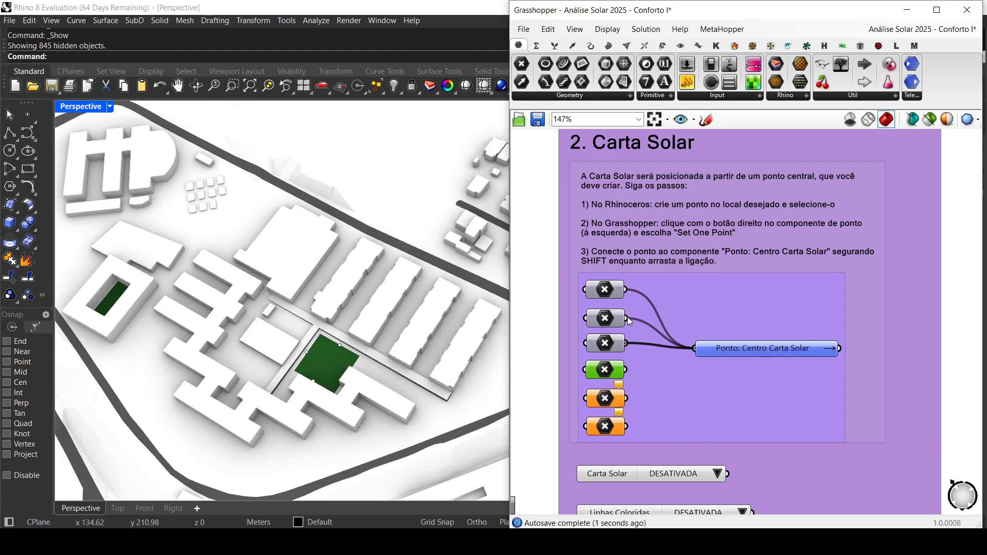
pyautogui.keyDown('ctrl'); pyautogui.moveTo(626, 316); pyautogui.dragTo(694, 349); pyautogui.keyUp('ctrl')
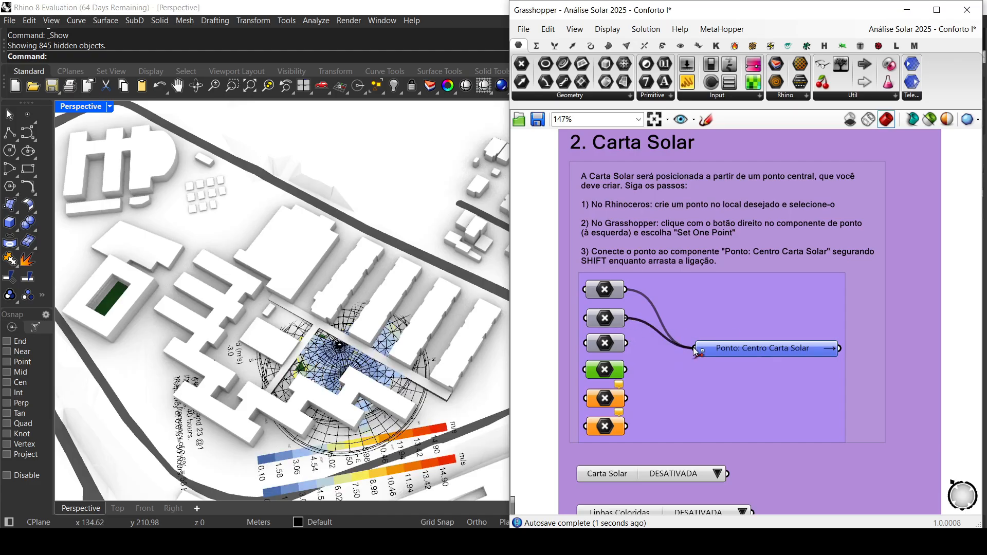
# Step: Move the wind rose's centre point off the terrain to the empty area beyond the orange lot
pyautogui.click(339, 348)
pyautogui.click(371, 379)
pyautogui.scroll(-5, 374, 355)
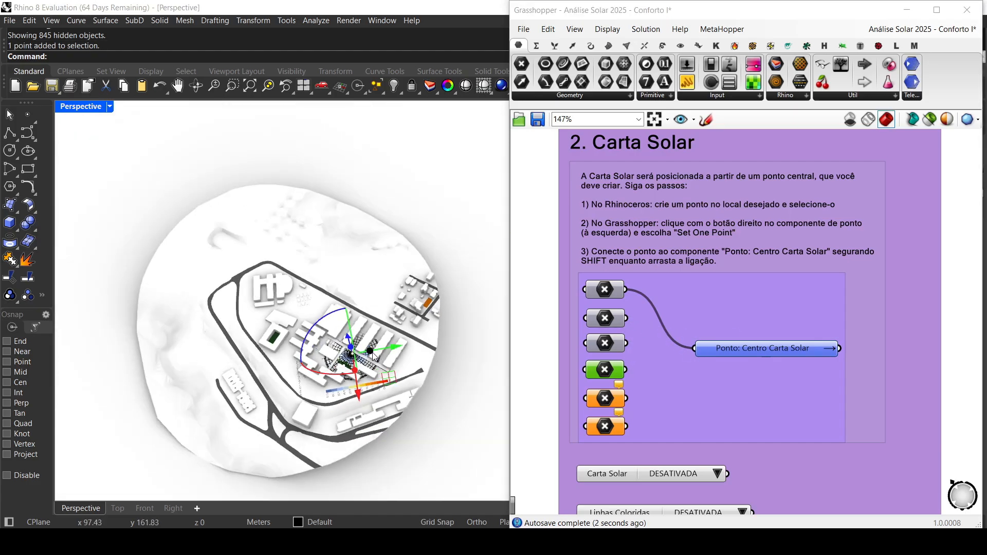
pyautogui.moveTo(373, 355); pyautogui.dragTo(467, 279)
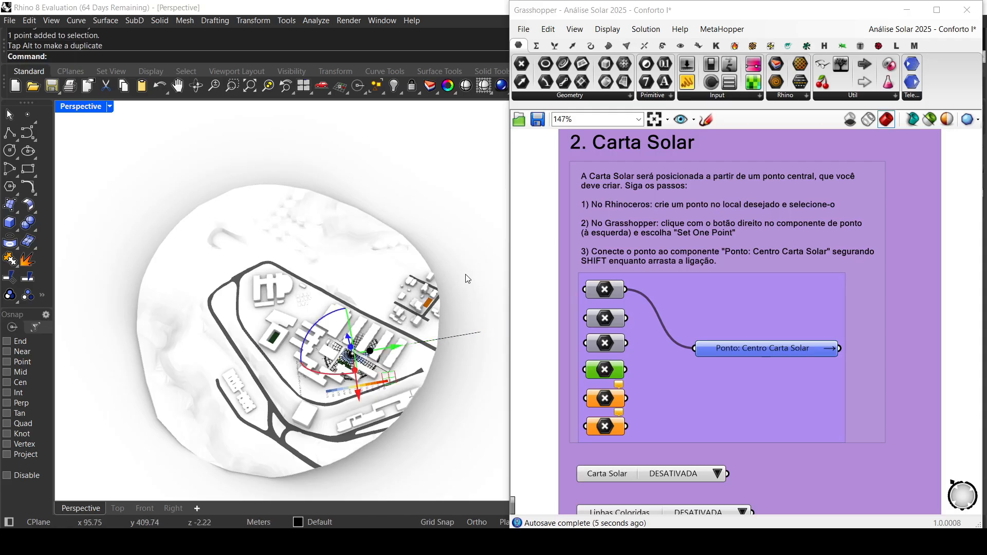
pyautogui.scroll(-3, 385, 355)
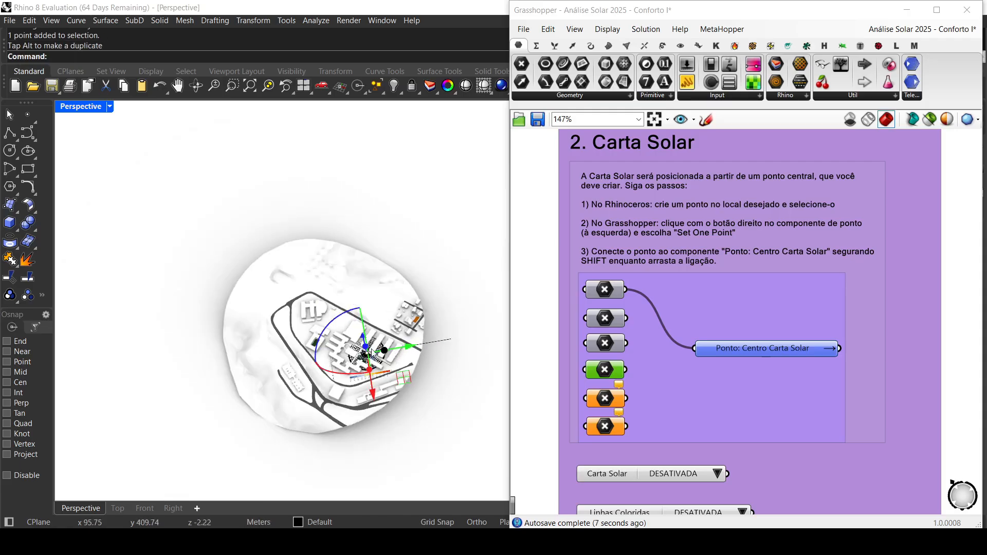
pyautogui.moveTo(412, 348); pyautogui.dragTo(463, 376)
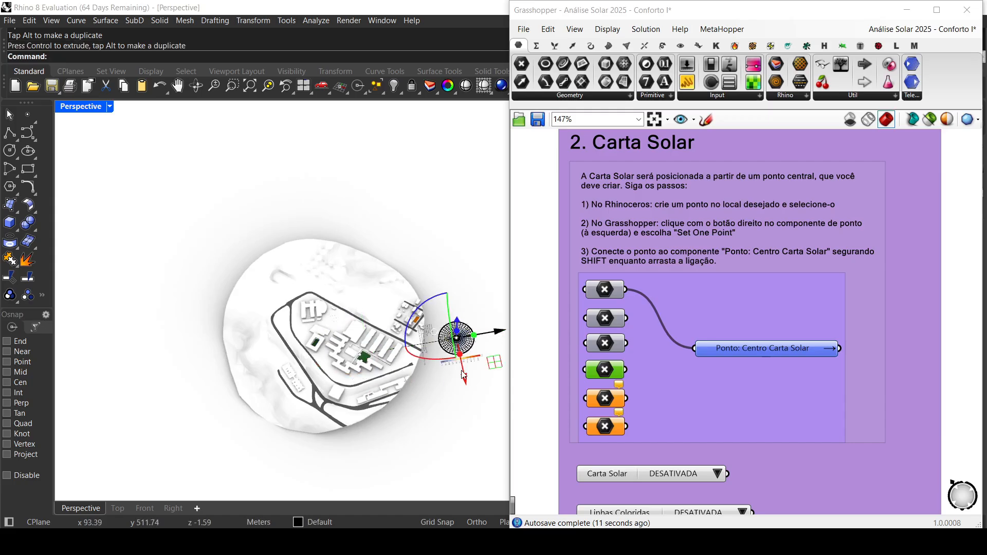
# Step: Switch to a maximised Top view and delete the stray curve running through the wind rose
pyautogui.doubleClick(68, 108)
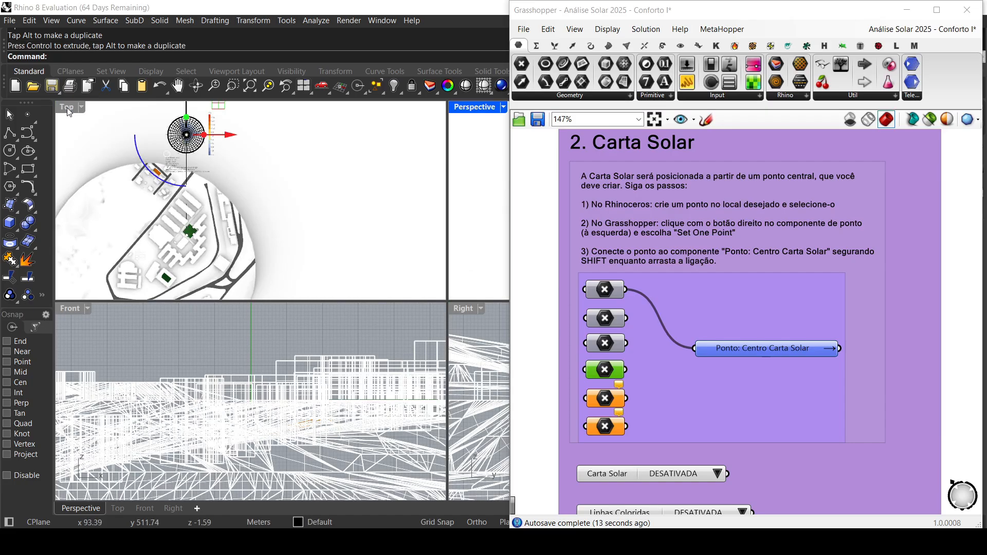
pyautogui.doubleClick(67, 107)
pyautogui.scroll(7, 342, 186)
pyautogui.moveTo(407, 230); pyautogui.dragTo(399, 370, button='right')
pyautogui.click(288, 400)
pyautogui.press('Delete')
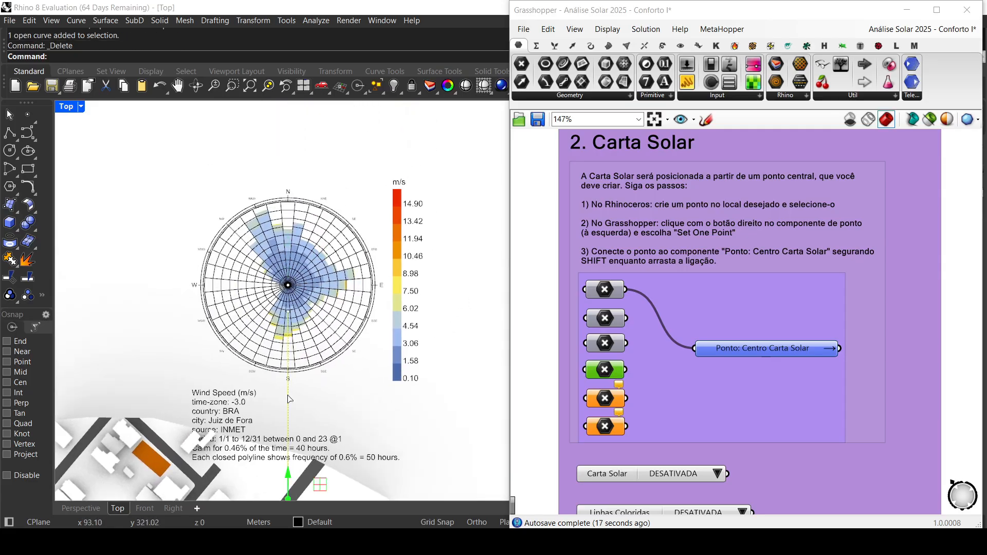
# Step: Try red as the Cor Rosa dos Ventos colour and return it to black
pyautogui.scroll(-3, 758, 308)
pyautogui.scroll(-2, 792, 296)
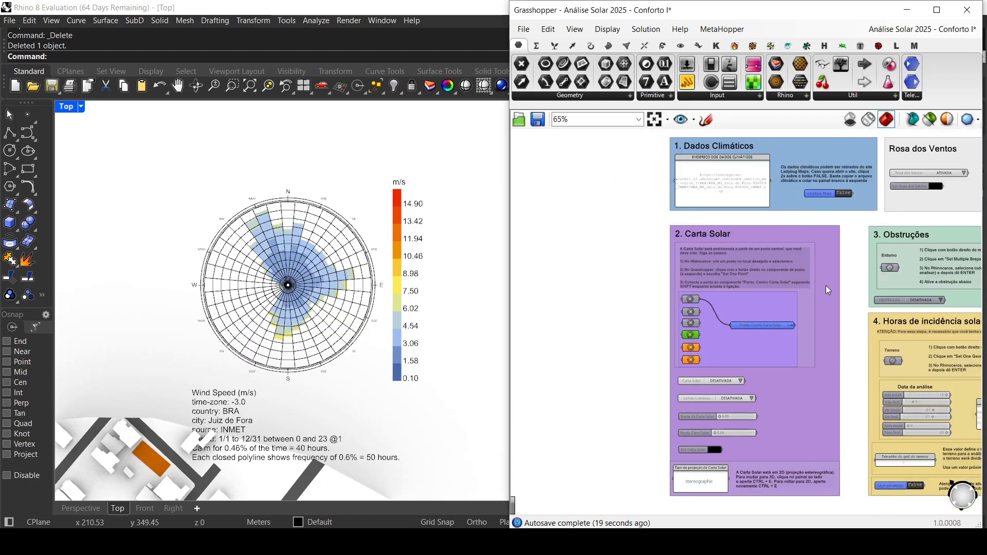
pyautogui.scroll(5, 810, 241)
pyautogui.click(733, 265)
pyautogui.moveTo(748, 306)
pyautogui.mouseDown()
pyautogui.moveTo(757, 314)
pyautogui.moveTo(777, 299)
pyautogui.moveTo(743, 301)
pyautogui.mouseUp()
pyautogui.moveTo(822, 400); pyautogui.dragTo(749, 395)
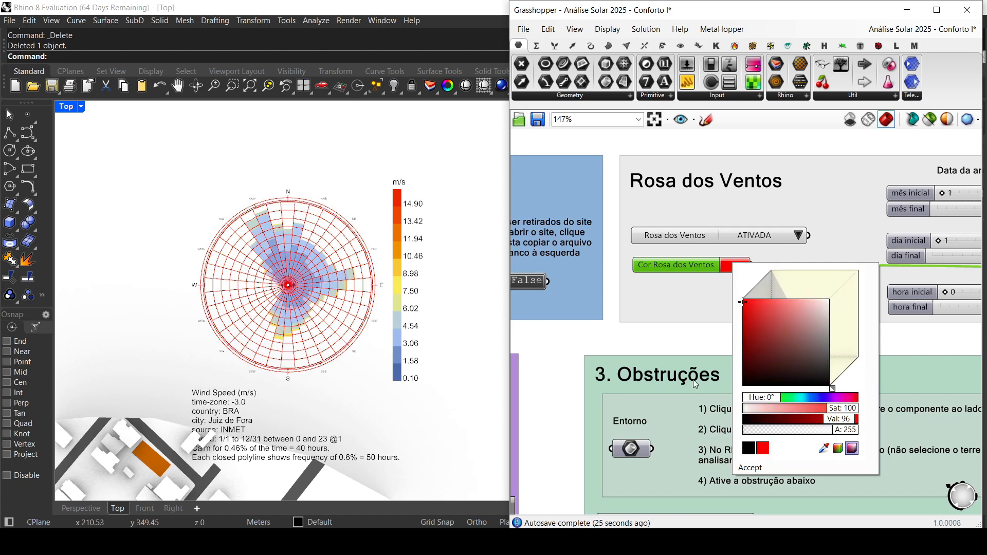
pyautogui.click(751, 385)
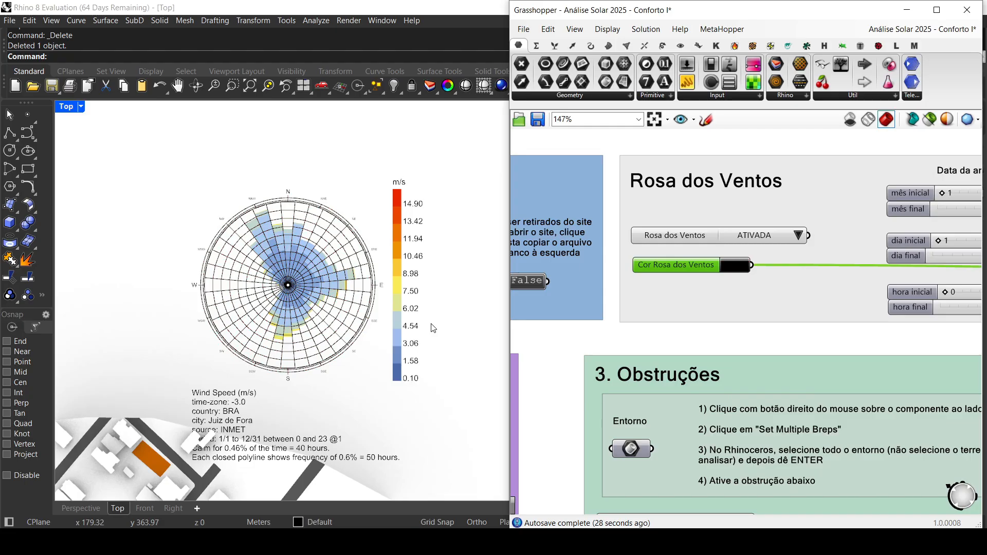
# Step: Examine the wind rose with its wind speed legend, and review the overall layout of the Análise Solar definition
pyautogui.scroll(2, 433, 327)
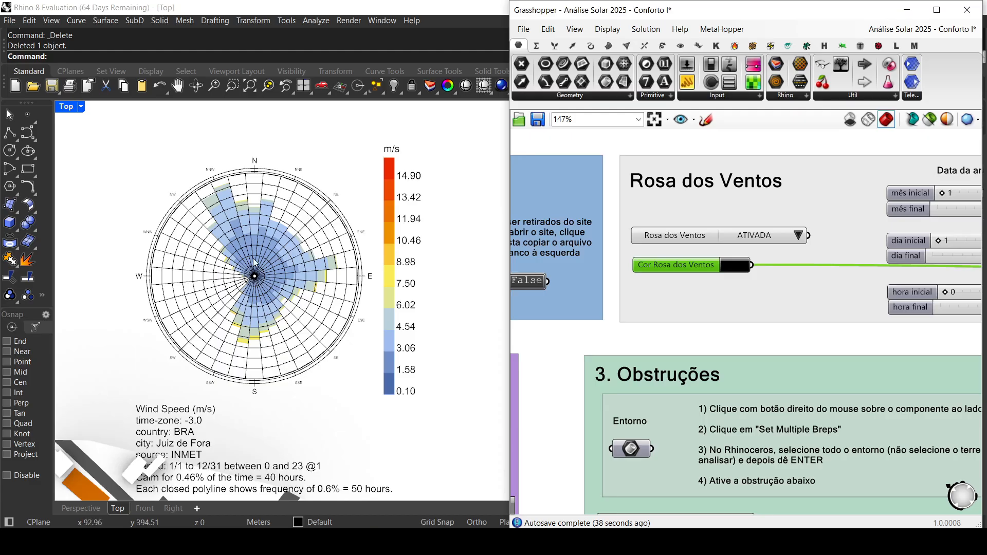
pyautogui.scroll(-3, 267, 380)
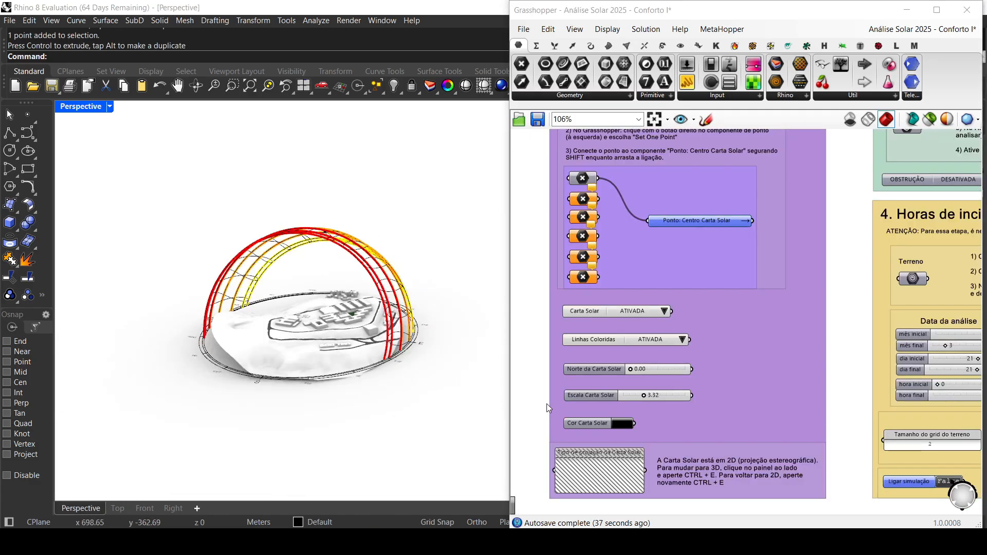
pyautogui.scroll(-4, 728, 389)
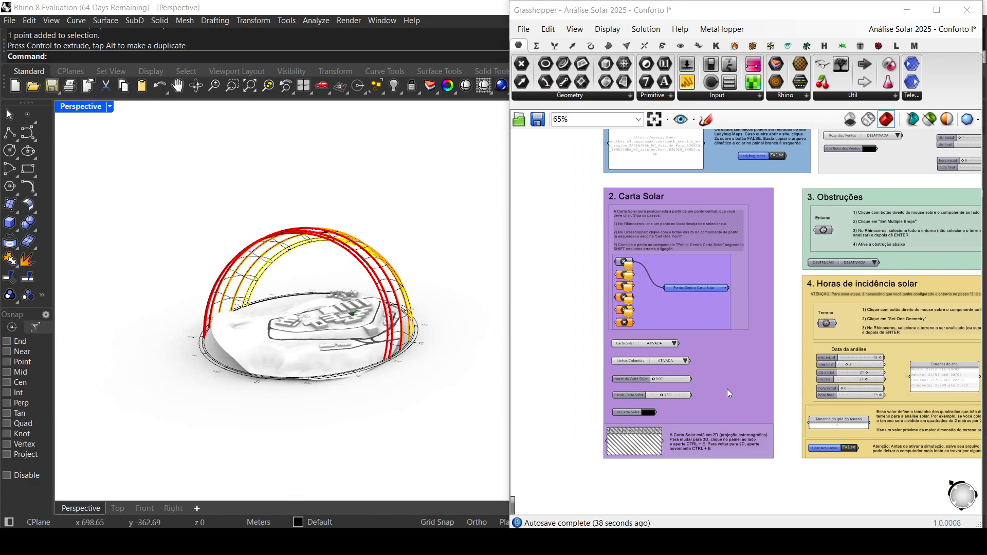
pyautogui.scroll(-2, 773, 375)
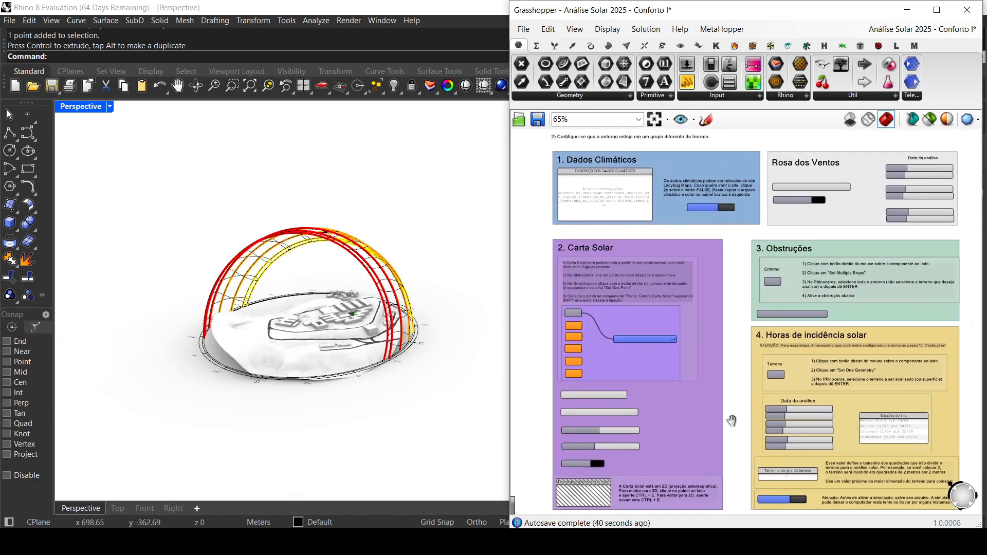
pyautogui.scroll(1, 723, 428)
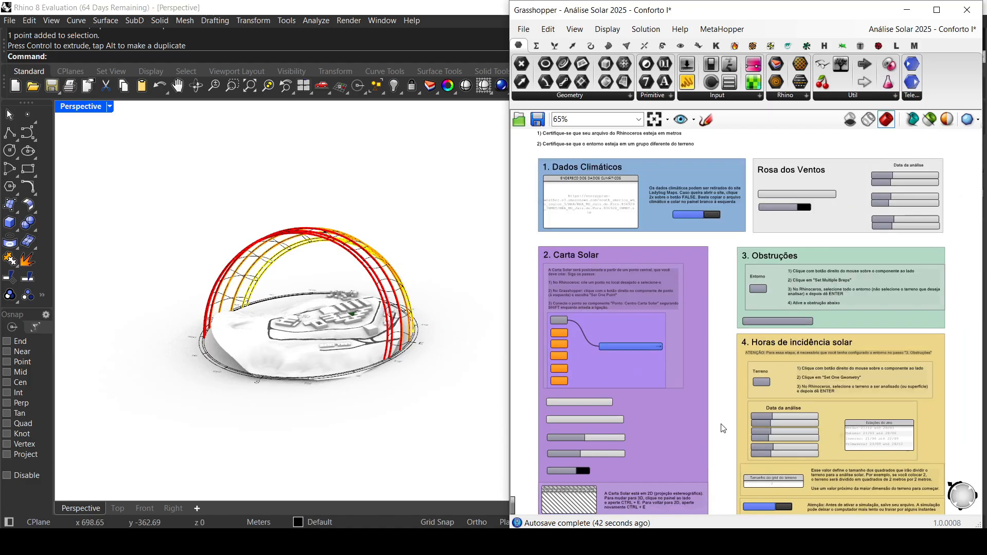
pyautogui.scroll(-1, 723, 429)
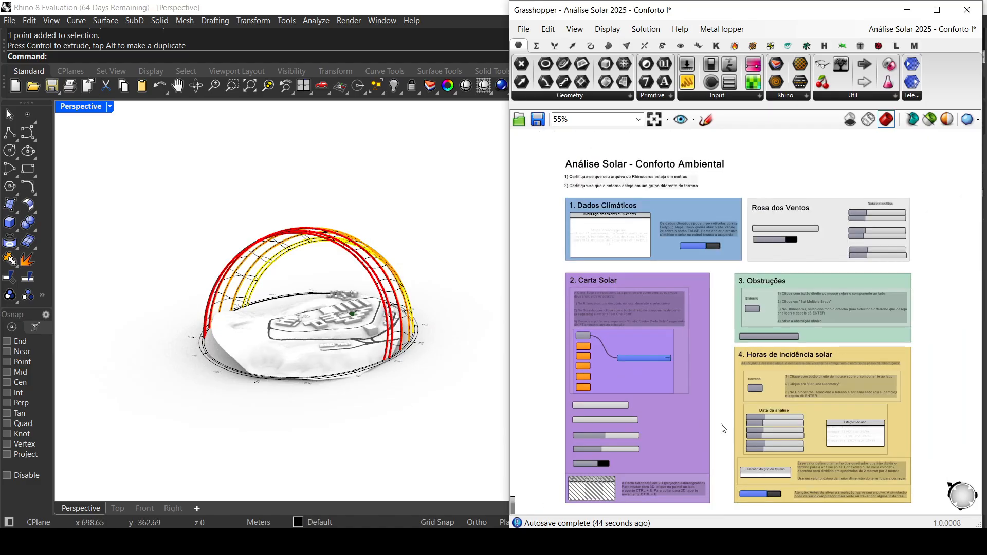